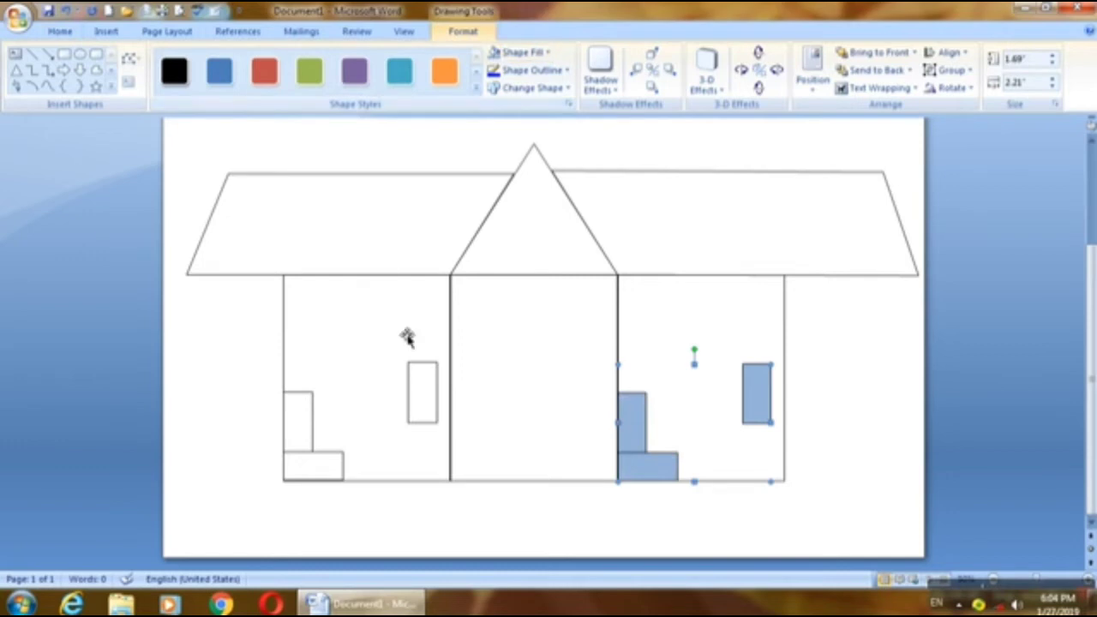
Step: Fill the left wall's small rectangles and both side walls of the house with light blue
{"action": "left_click", "coordinate": [430, 390]}
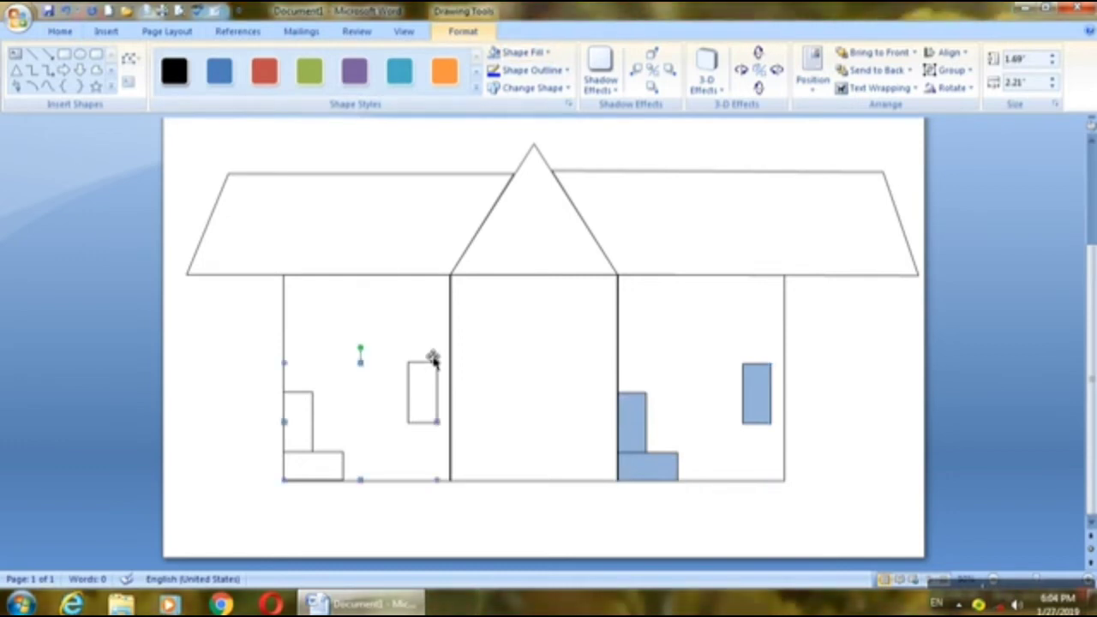
{"action": "left_click", "coordinate": [495, 53]}
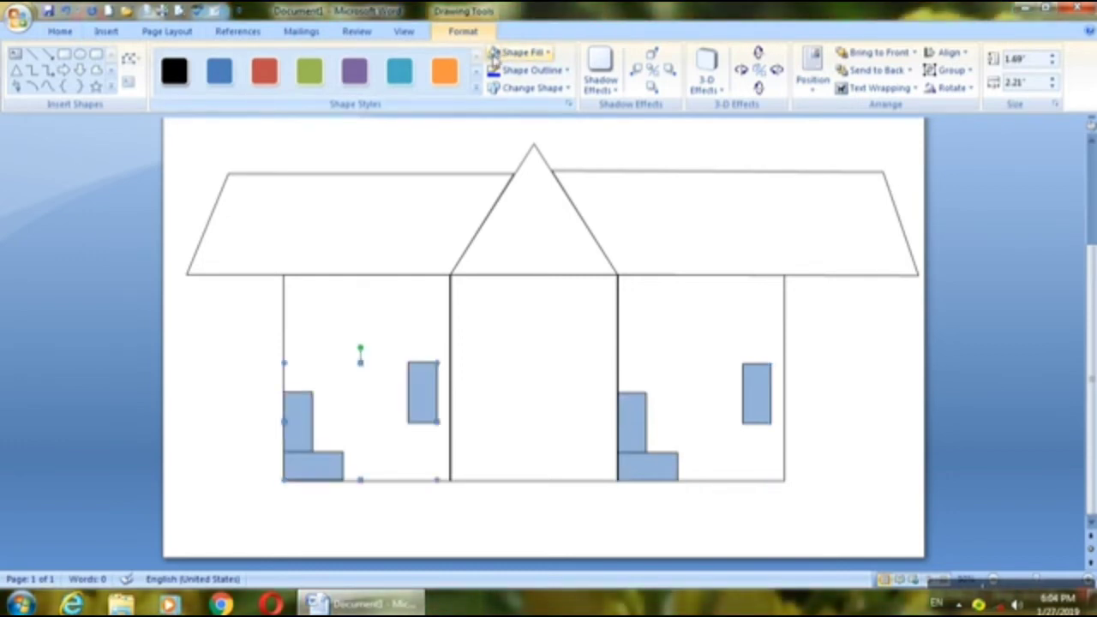
{"action": "left_click", "coordinate": [664, 311], "text": "shift"}
{"action": "left_click", "coordinate": [409, 327], "text": "shift"}
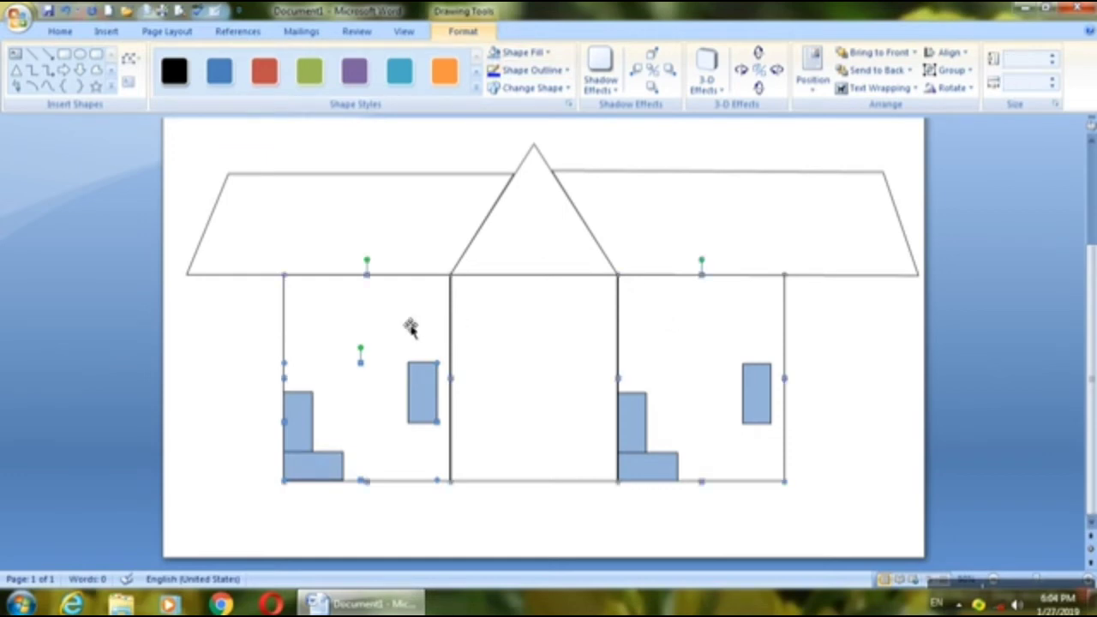
{"action": "left_click", "coordinate": [541, 54]}
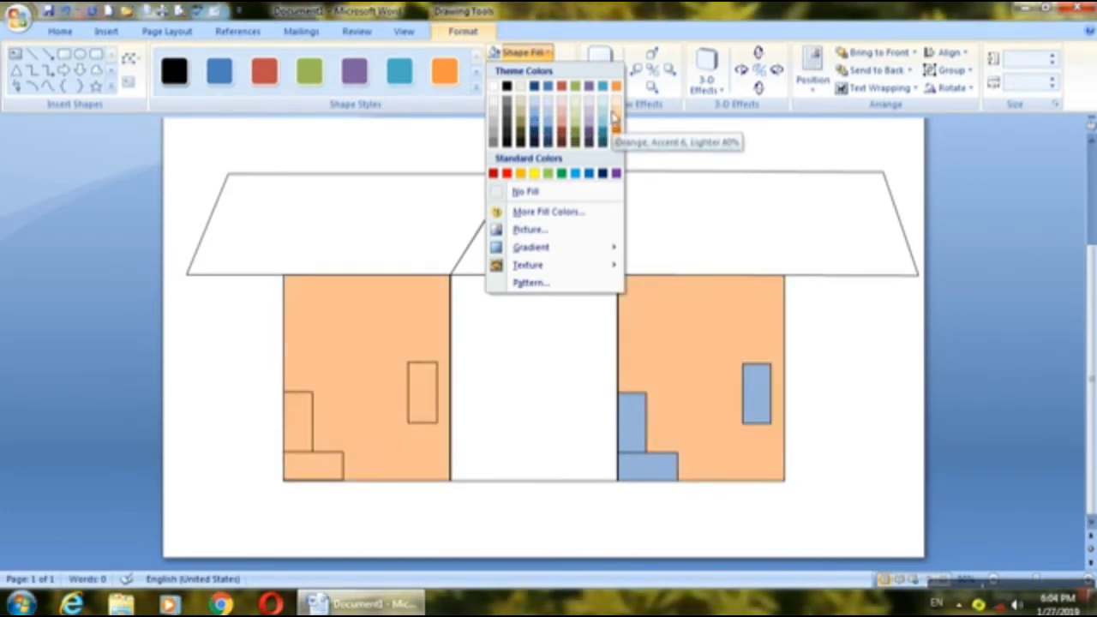
{"action": "left_click", "coordinate": [546, 124]}
{"action": "left_click", "coordinate": [475, 539]}
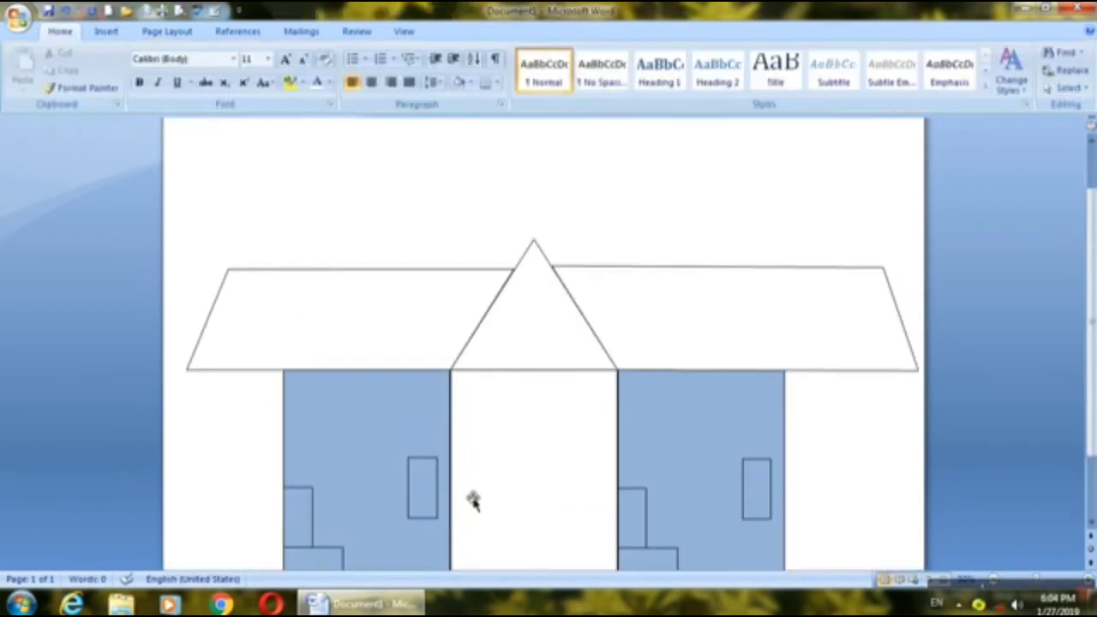
Step: Select all the shapes of the house together and move them up the page
{"action": "left_click", "coordinate": [596, 426]}
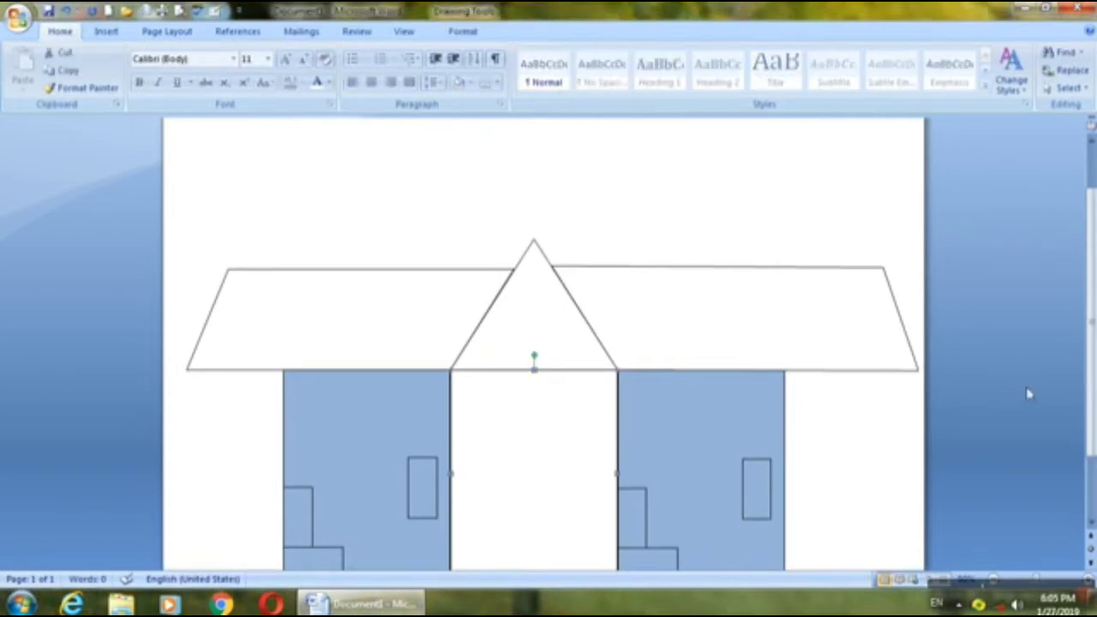
{"action": "scroll", "coordinate": [1090, 394], "scroll_direction": "down", "scroll_amount": 2}
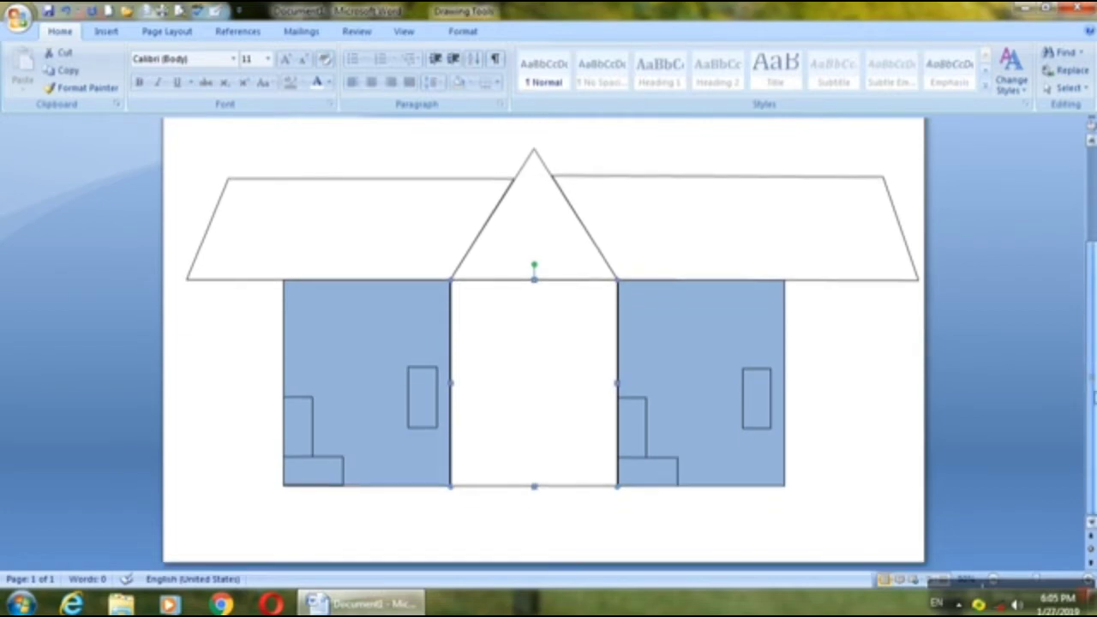
{"action": "left_click", "coordinate": [997, 588]}
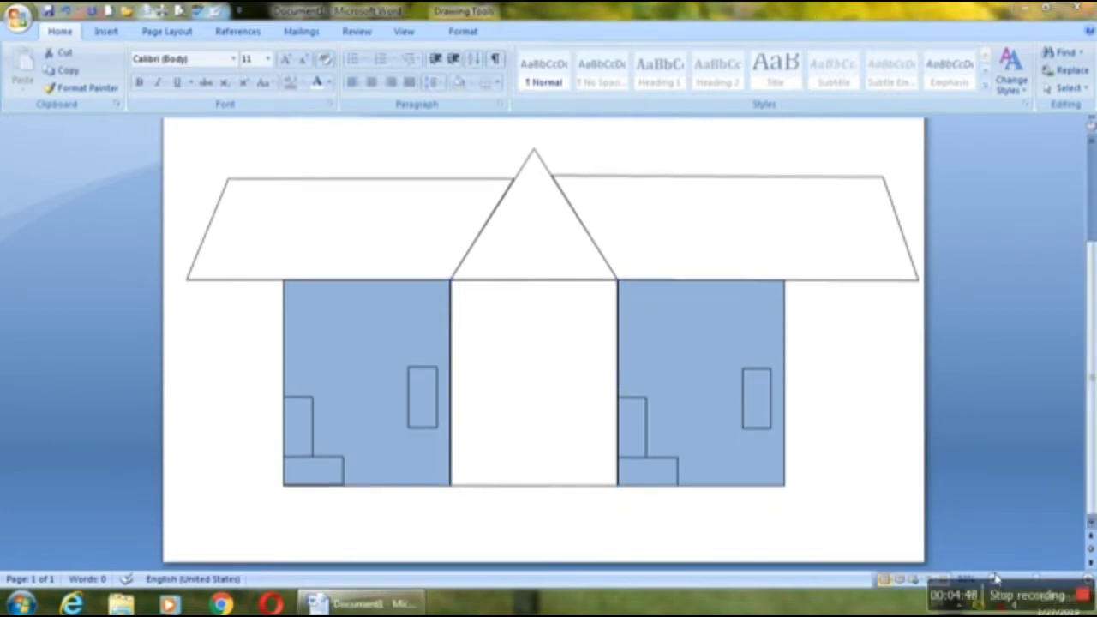
{"action": "left_click", "coordinate": [994, 578]}
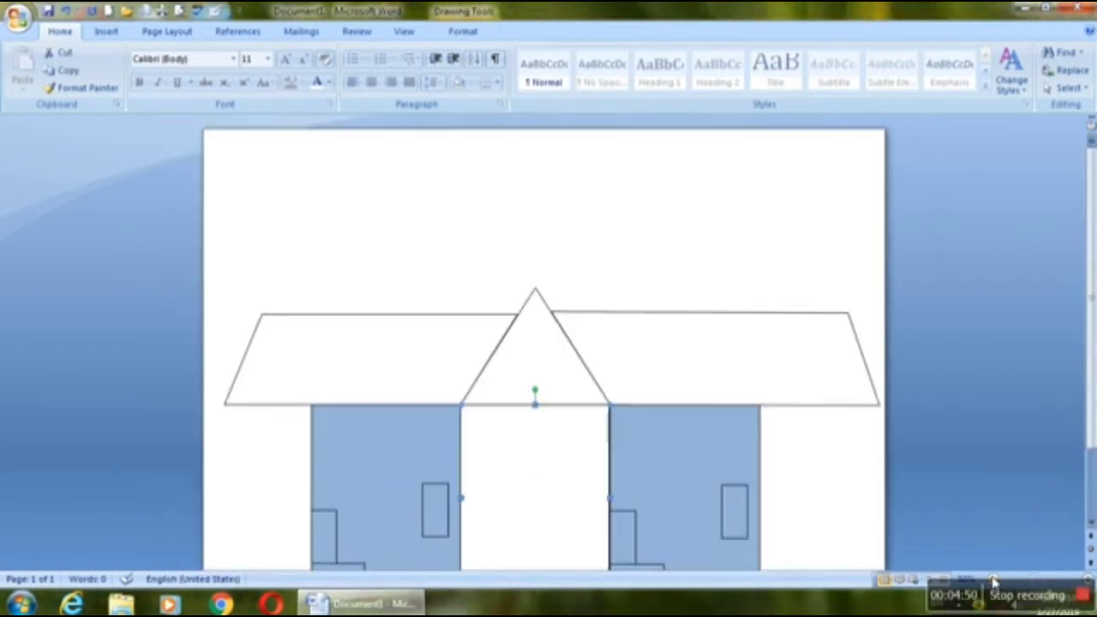
{"action": "left_click_drag", "start_coordinate": [1093, 441], "coordinate": [1093, 510]}
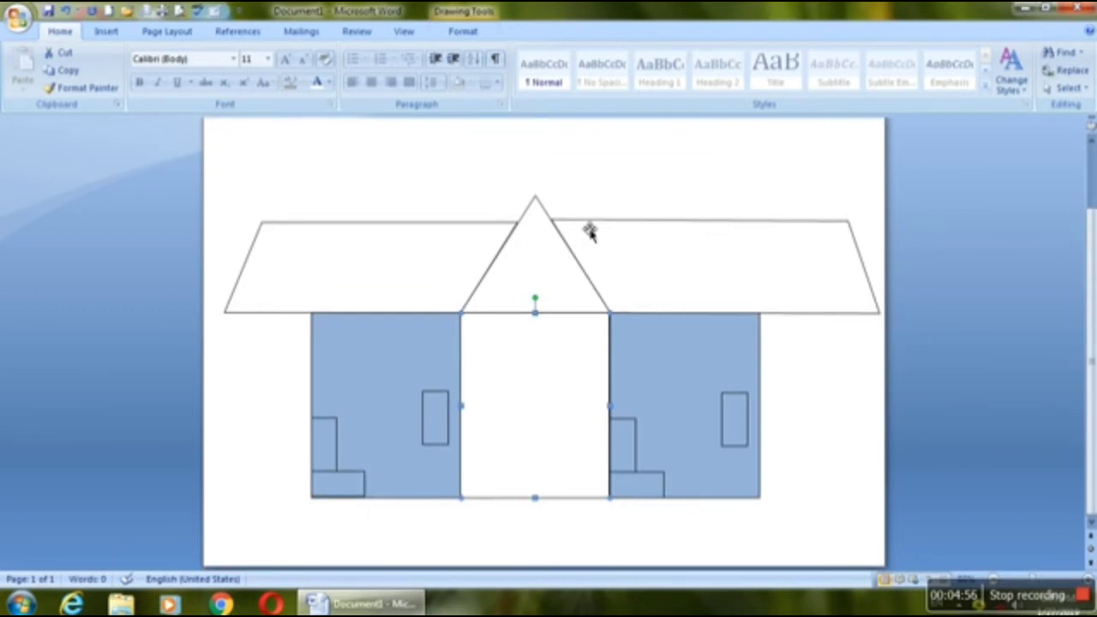
{"action": "left_click", "coordinate": [688, 257], "text": "shift"}
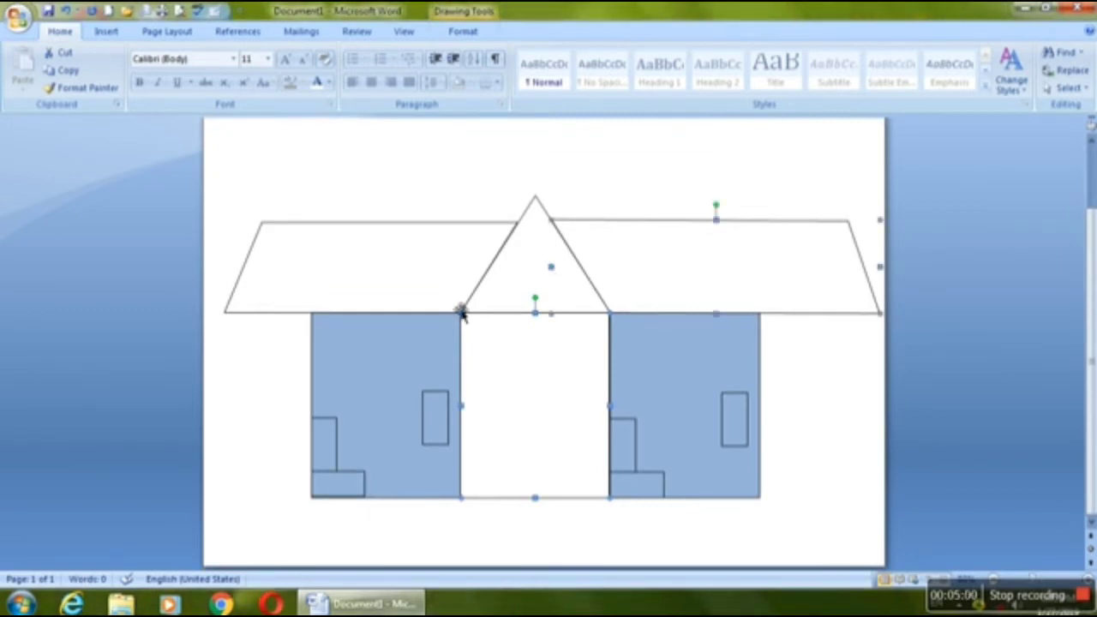
{"action": "left_click", "coordinate": [497, 314], "text": "shift"}
{"action": "left_click", "coordinate": [421, 278], "text": "shift"}
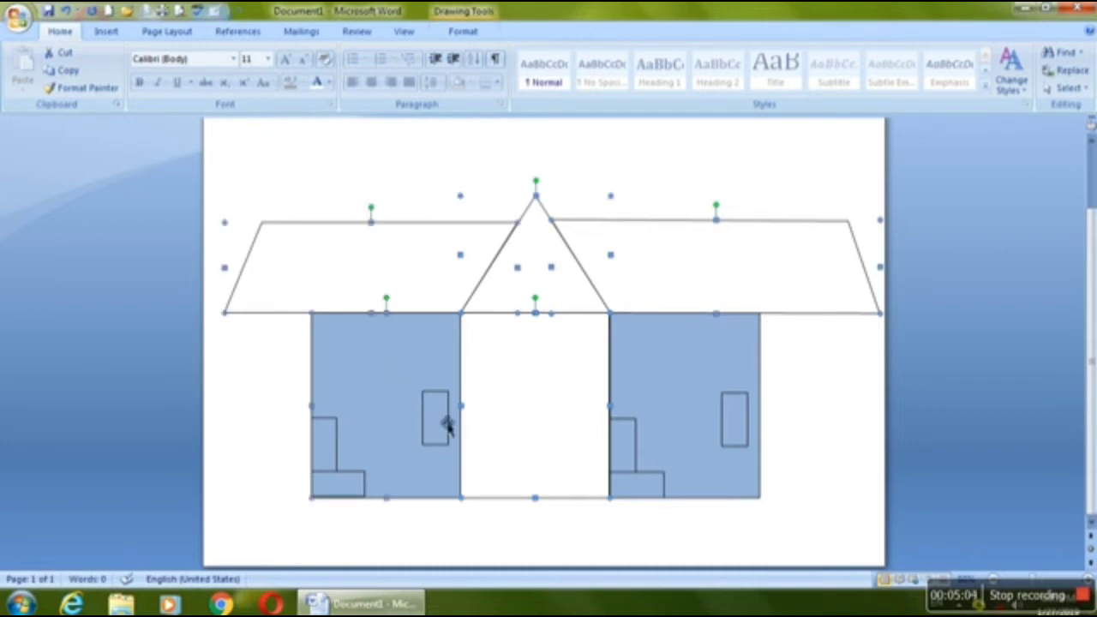
{"action": "left_click", "coordinate": [500, 417], "text": "shift"}
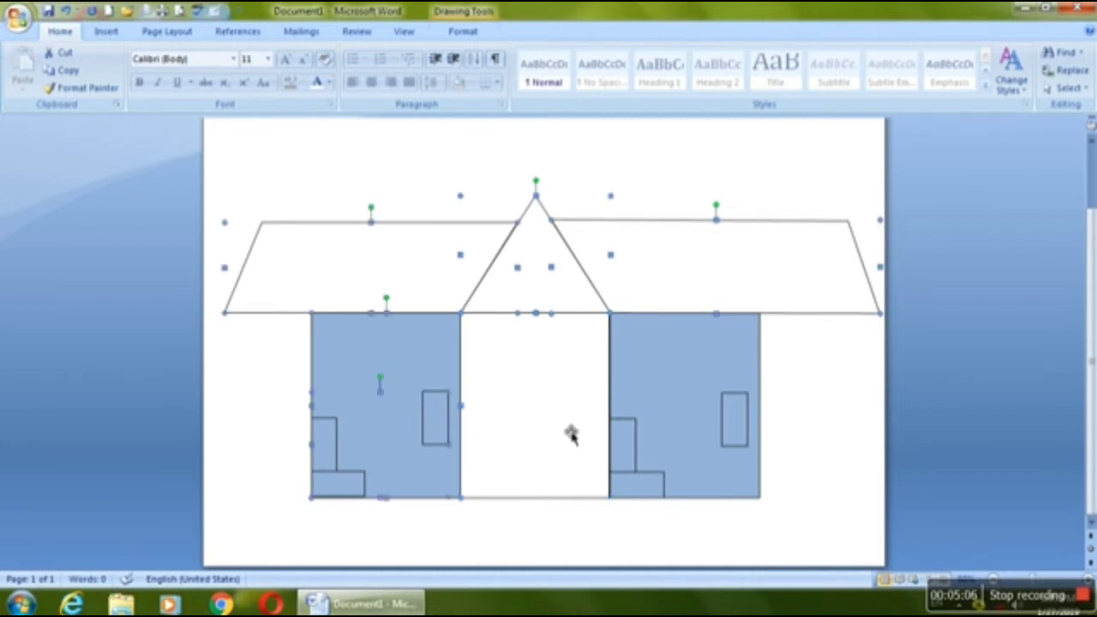
{"action": "left_click", "coordinate": [606, 454], "text": "shift"}
{"action": "left_click", "coordinate": [635, 454], "text": "shift"}
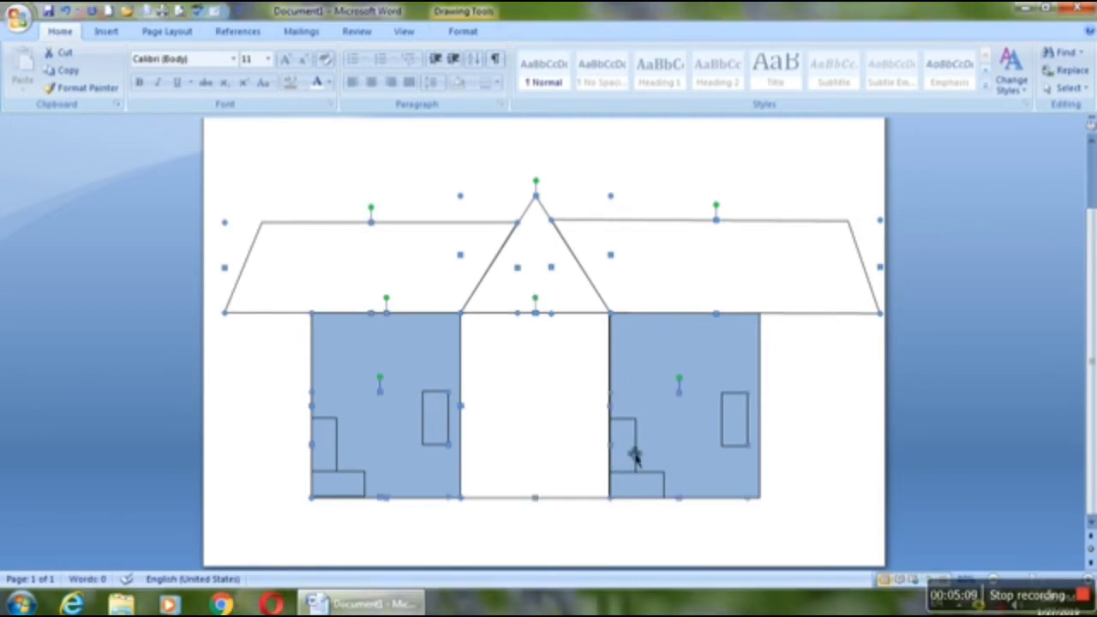
{"action": "left_click", "coordinate": [677, 359], "text": "shift"}
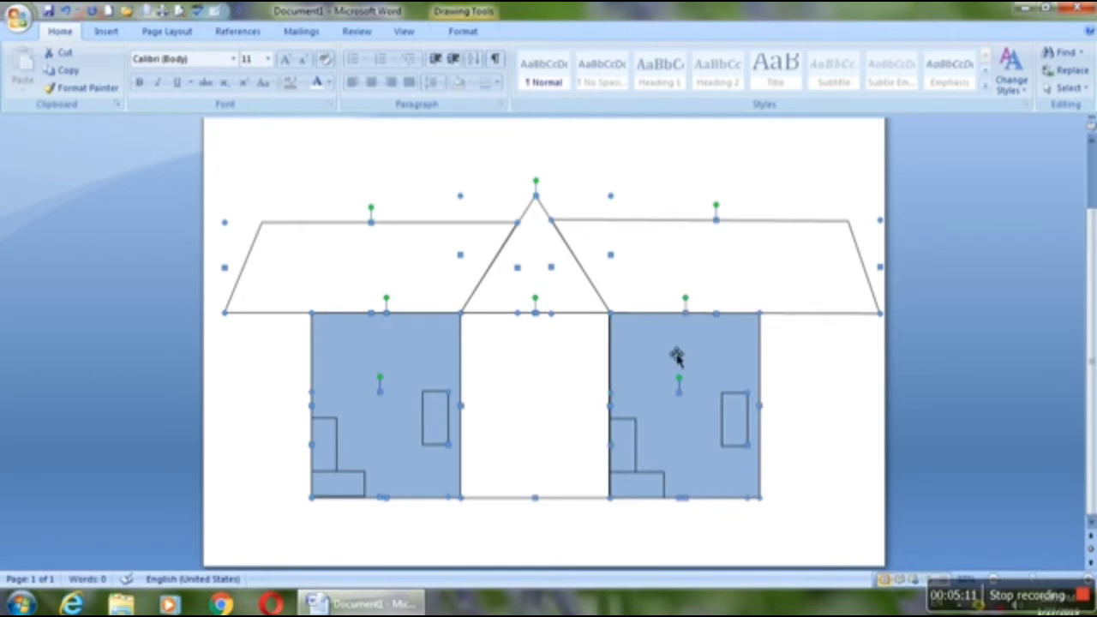
{"action": "key", "text": "Up"}
{"action": "key", "text": "Up"}
{"action": "key", "text": "Up"}
{"action": "key", "text": "Up"}
{"action": "key", "text": "Up"}
{"action": "key", "text": "Up"}
{"action": "key", "text": "Up"}
{"action": "key", "text": "Up"}
{"action": "key", "text": "Up"}
{"action": "key", "text": "Up"}
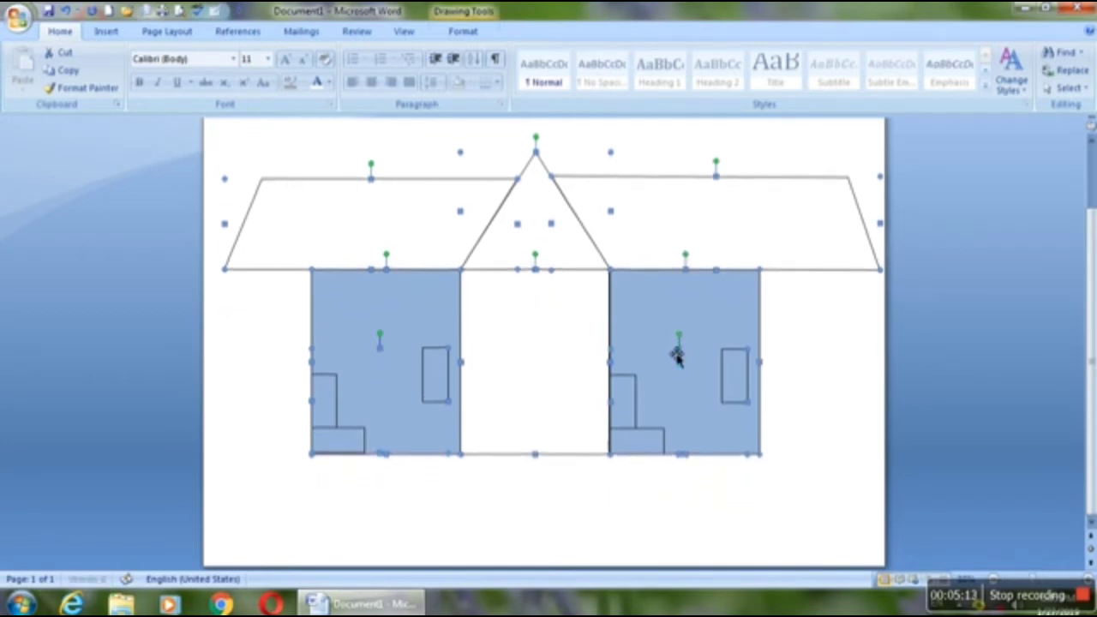
{"action": "key", "text": "Up"}
{"action": "key", "text": "Up"}
{"action": "key", "text": "Up"}
{"action": "key", "text": "Up"}
{"action": "key", "text": "Up"}
{"action": "key", "text": "Up"}
{"action": "key", "text": "Up"}
{"action": "key", "text": "Up"}
{"action": "key", "text": "Up"}
{"action": "key", "text": "Up"}
{"action": "key", "text": "Up"}
{"action": "key", "text": "Up"}
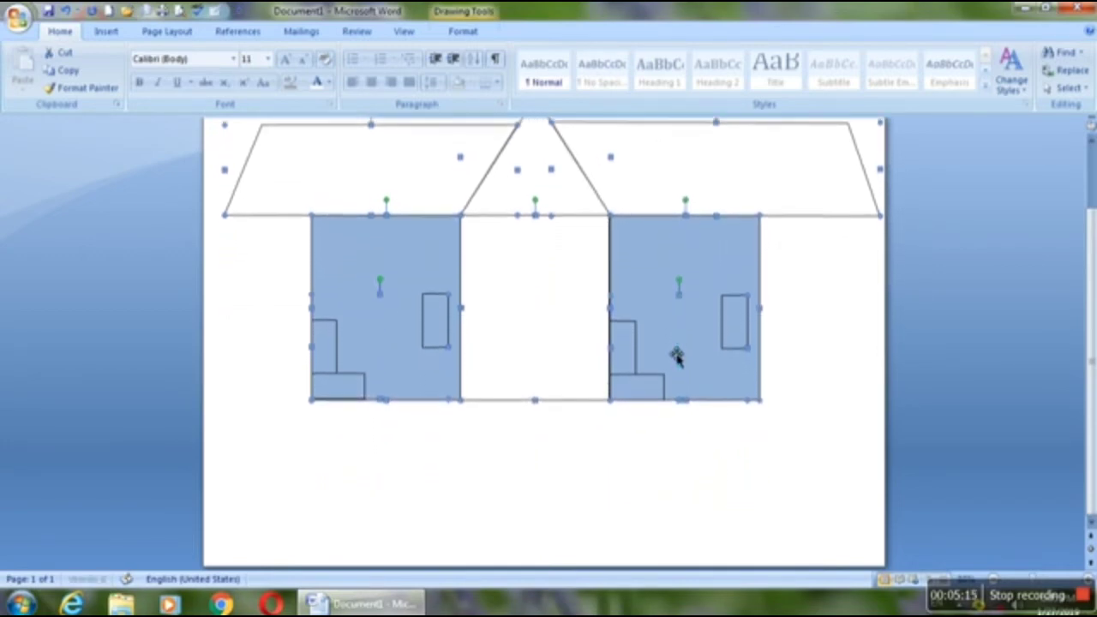
{"action": "key", "text": "Up"}
{"action": "key", "text": "Up"}
{"action": "key", "text": "Up"}
{"action": "key", "text": "Up"}
{"action": "key", "text": "Up"}
{"action": "key", "text": "Up"}
{"action": "key", "text": "Up"}
{"action": "key", "text": "Up"}
{"action": "key", "text": "Up"}
{"action": "key", "text": "Up"}
{"action": "key", "text": "Up"}
{"action": "key", "text": "Up"}
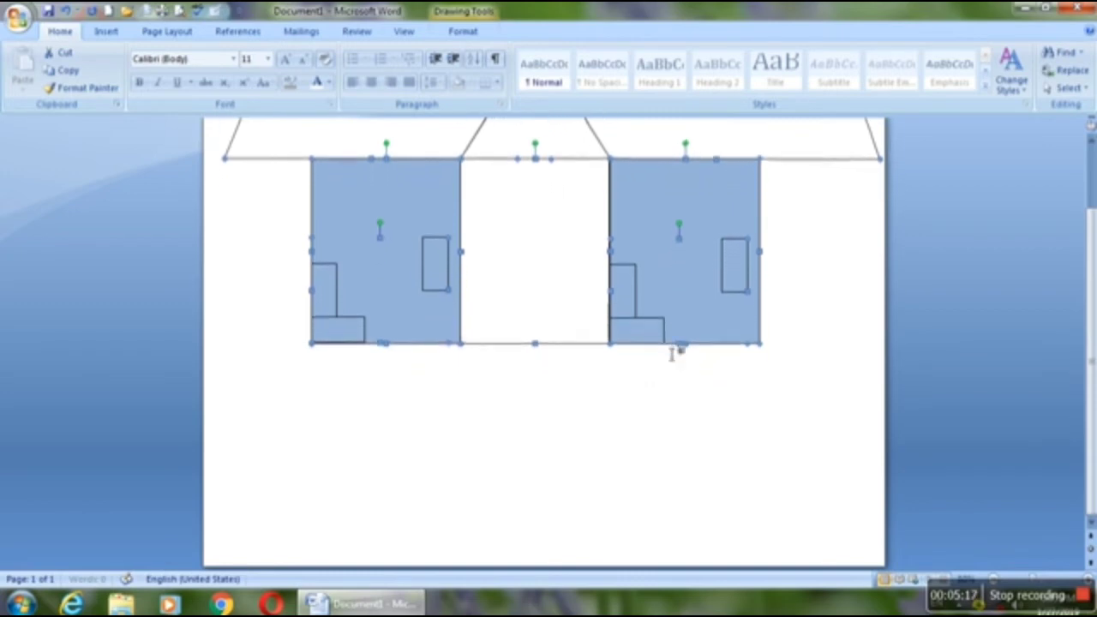
{"action": "key", "text": "Up"}
{"action": "key", "text": "Up"}
{"action": "key", "text": "Up"}
{"action": "key", "text": "Up"}
{"action": "key", "text": "Up"}
{"action": "key", "text": "Up"}
{"action": "key", "text": "Up"}
{"action": "key", "text": "Up"}
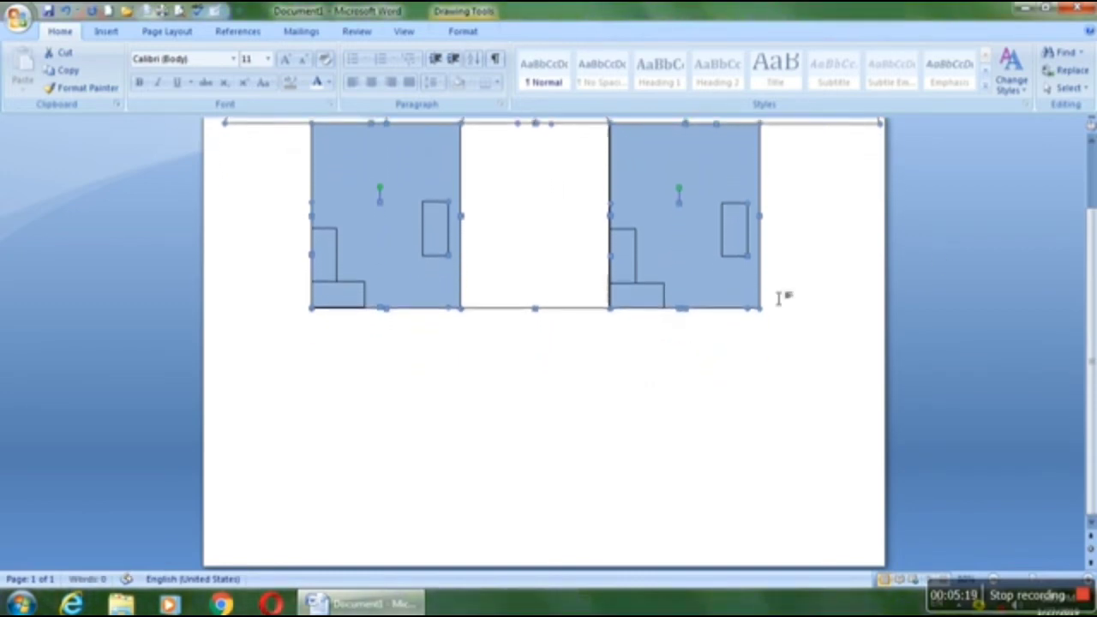
Step: Lower the whole house until its central roof peak sits just below the page's upper edge
{"action": "left_click", "coordinate": [1092, 143]}
{"action": "left_click", "coordinate": [1092, 143]}
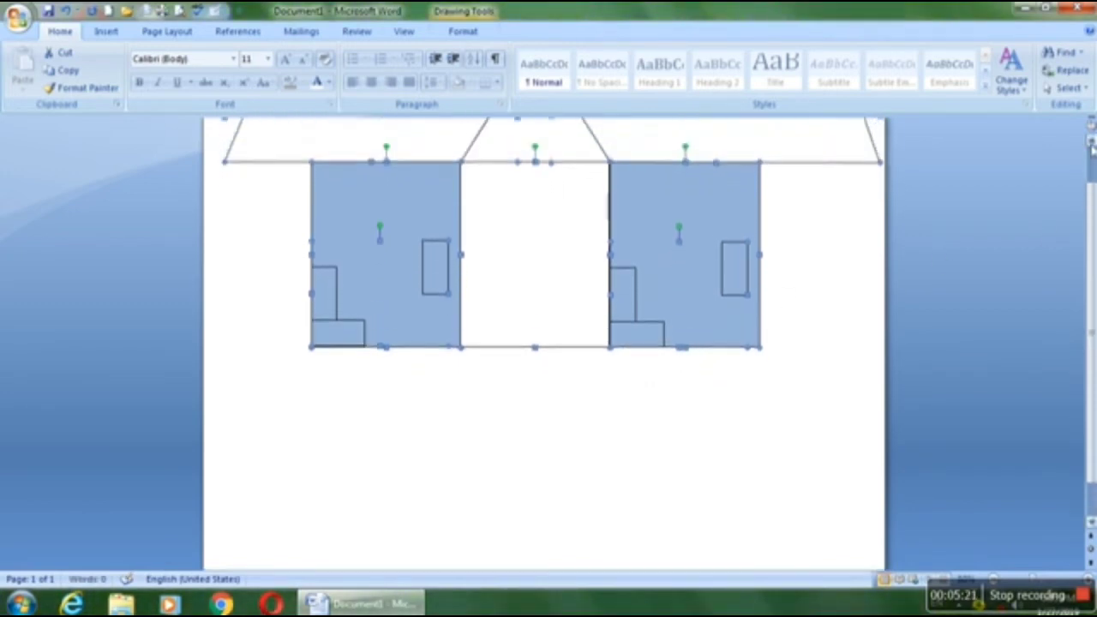
{"action": "left_click", "coordinate": [1092, 142]}
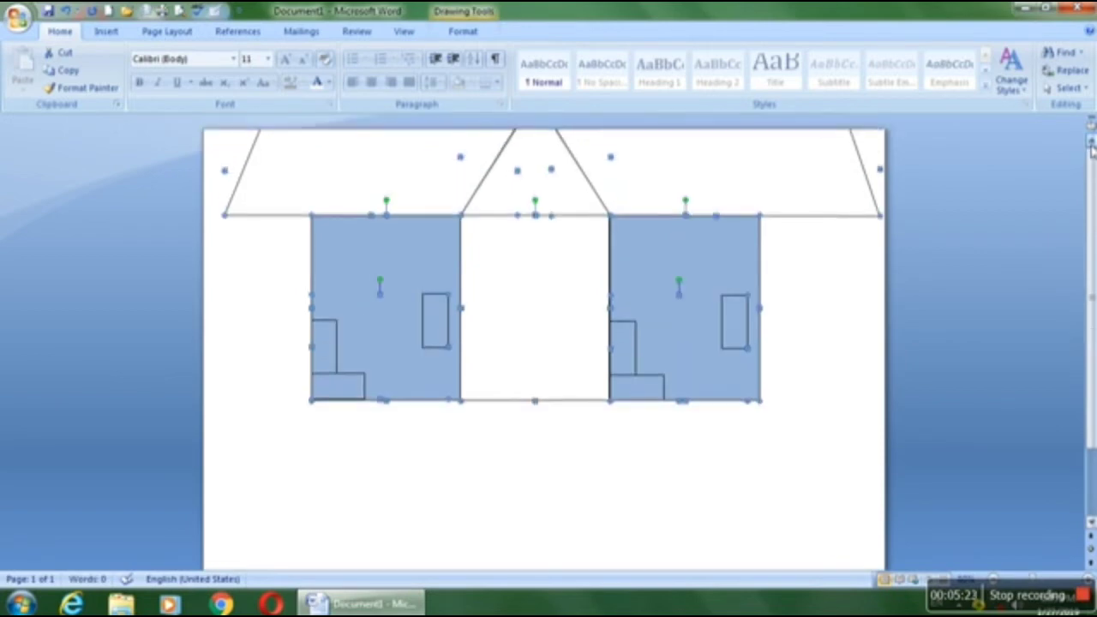
{"action": "left_click", "coordinate": [1092, 142]}
{"action": "left_click", "coordinate": [1092, 143]}
{"action": "left_click", "coordinate": [1092, 142]}
{"action": "left_click", "coordinate": [1093, 142]}
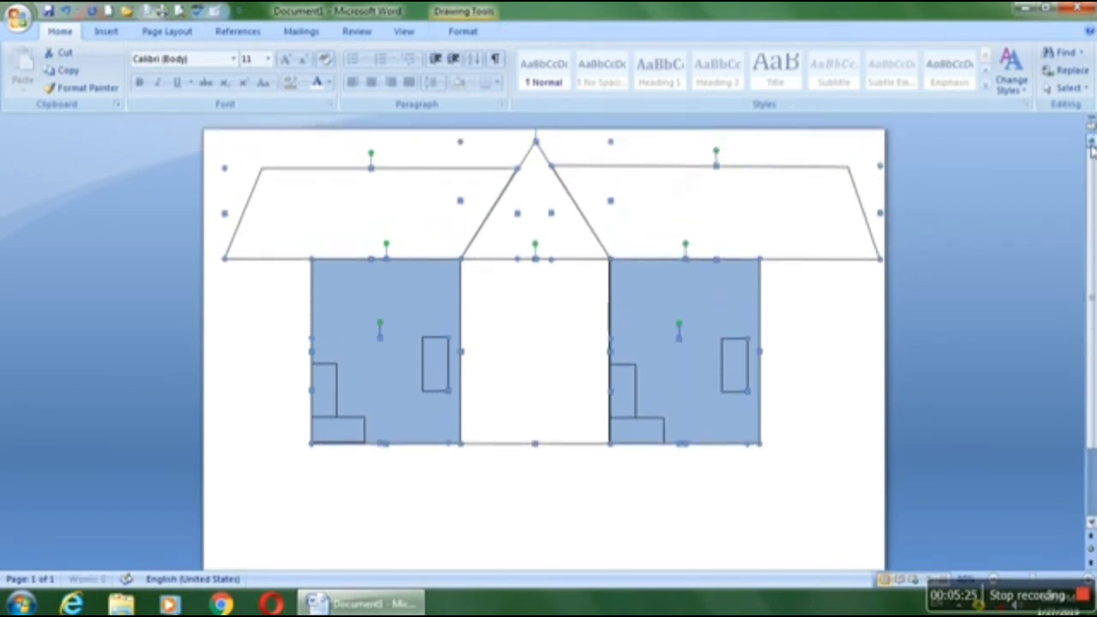
{"action": "left_click", "coordinate": [815, 355]}
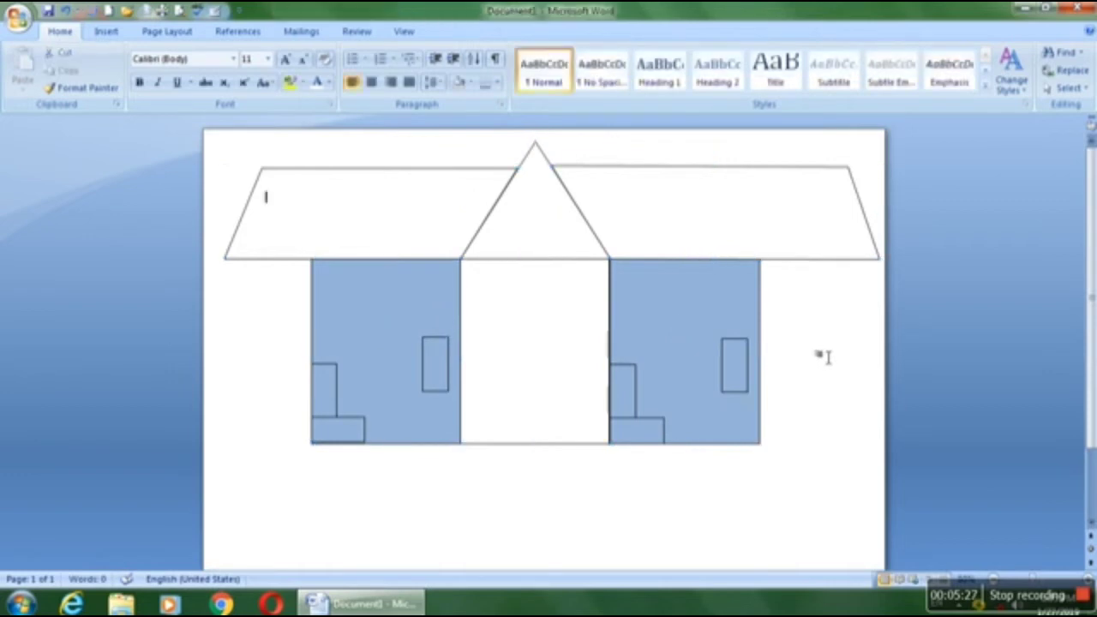
Step: Fill both side roof sections with the Sphere pattern, using a dark red foreground on a white background
{"action": "left_click", "coordinate": [725, 200]}
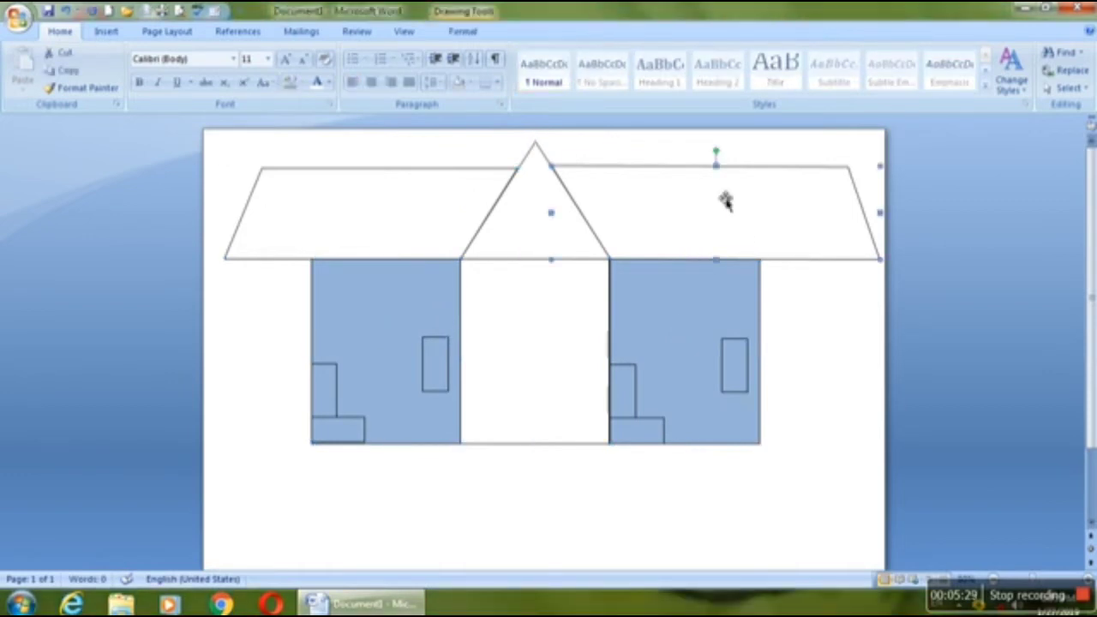
{"action": "left_click", "coordinate": [387, 239], "text": "shift"}
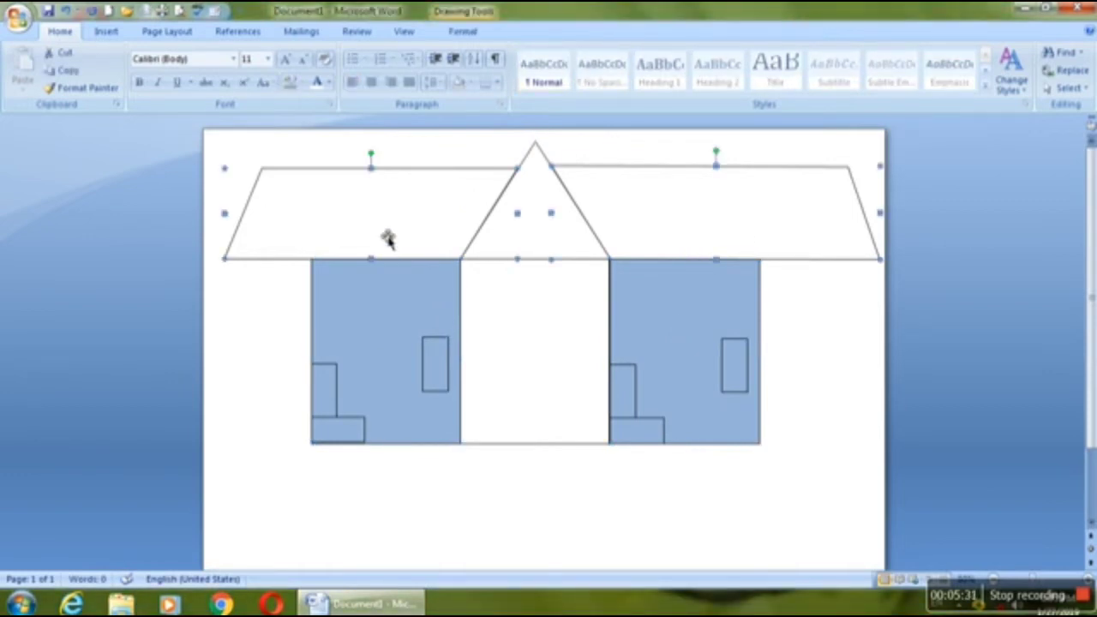
{"action": "left_click", "coordinate": [478, 31]}
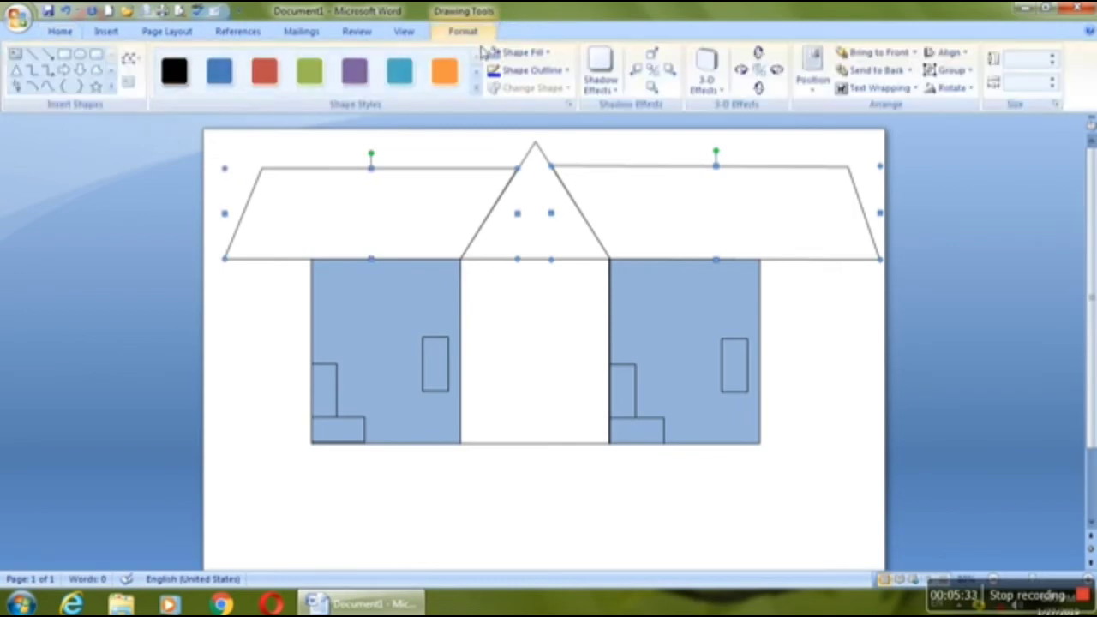
{"action": "left_click", "coordinate": [520, 53]}
{"action": "mouse_move", "coordinate": [530, 255]}
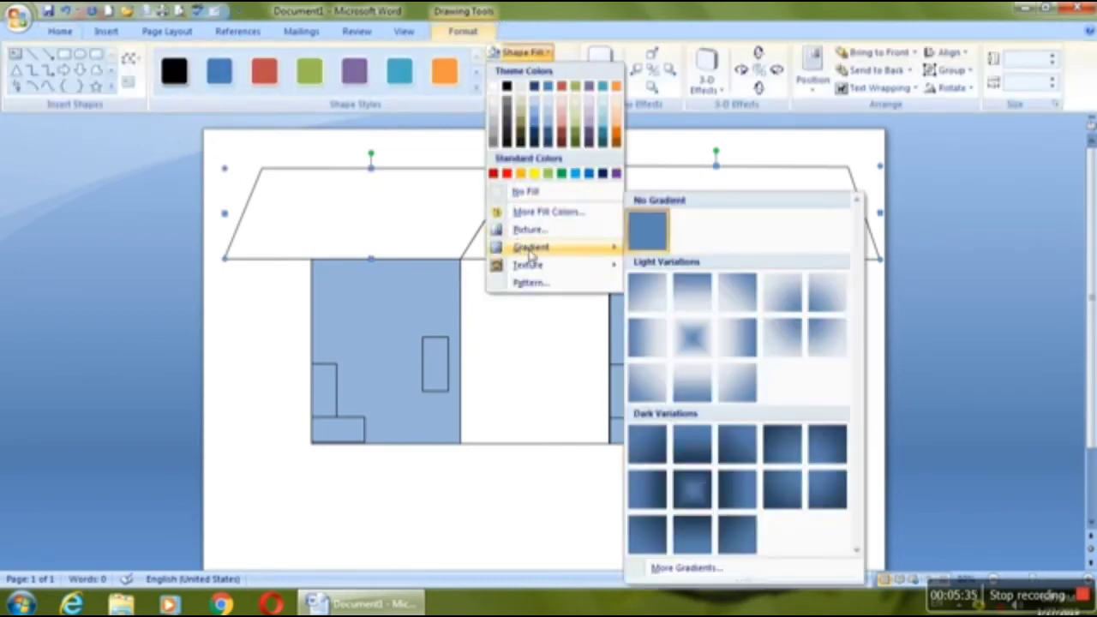
{"action": "left_click", "coordinate": [549, 282]}
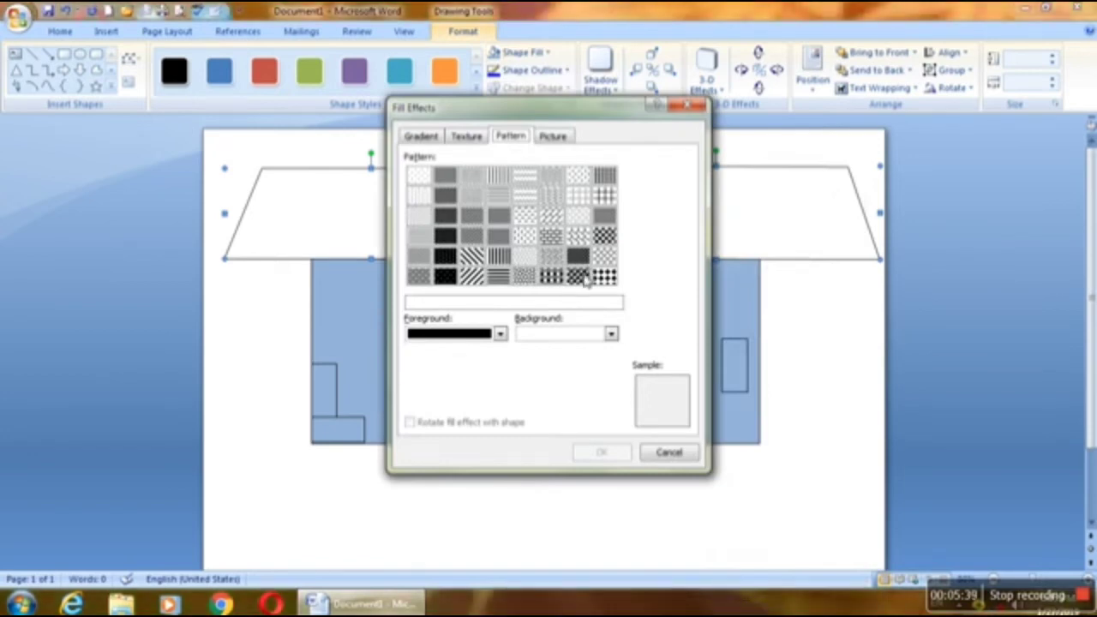
{"action": "left_click", "coordinate": [580, 276]}
{"action": "left_click", "coordinate": [500, 334]}
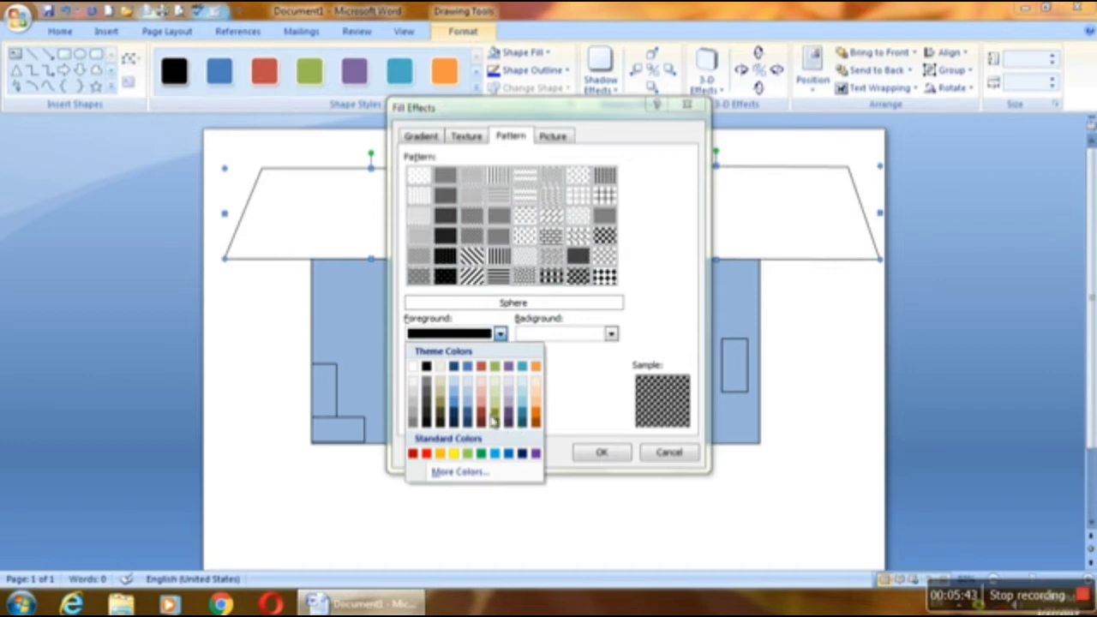
{"action": "left_click", "coordinate": [415, 454]}
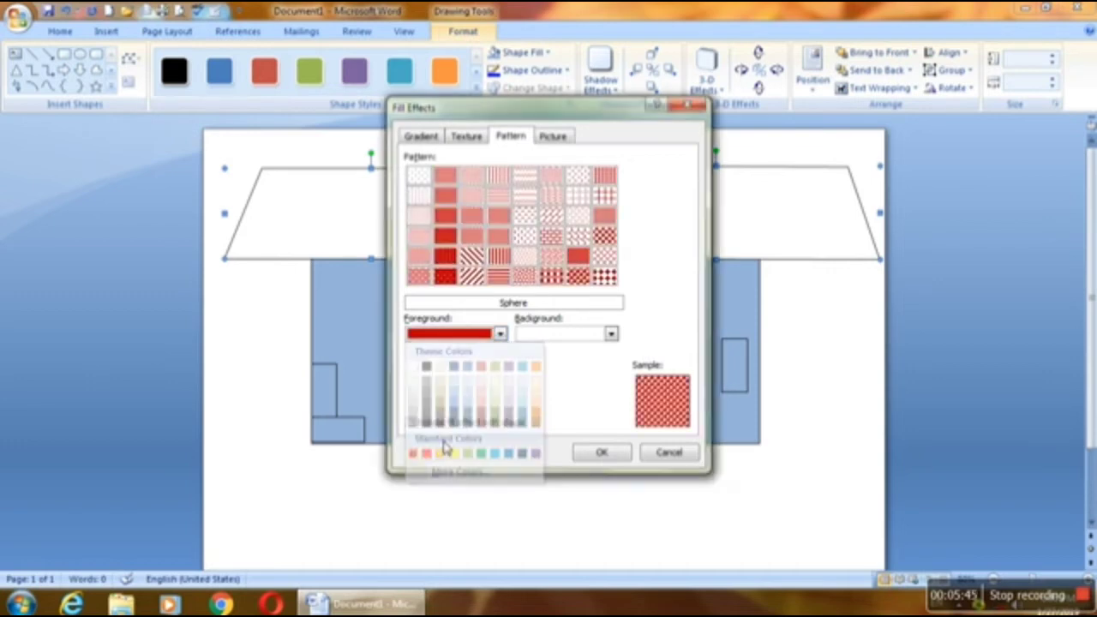
{"action": "left_click", "coordinate": [605, 454]}
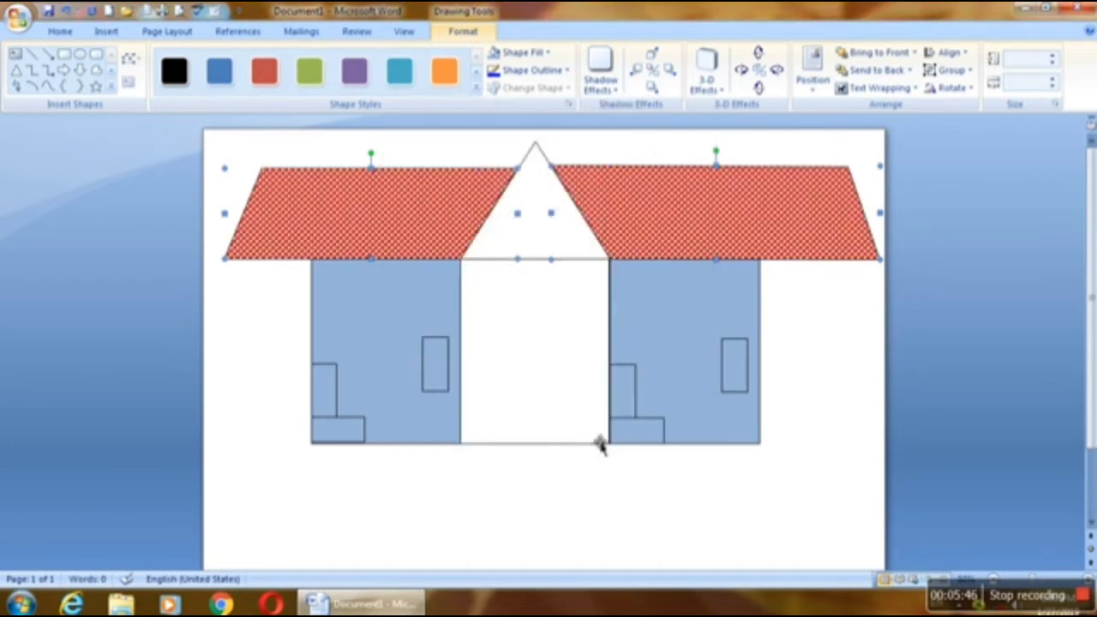
{"action": "left_click", "coordinate": [786, 346]}
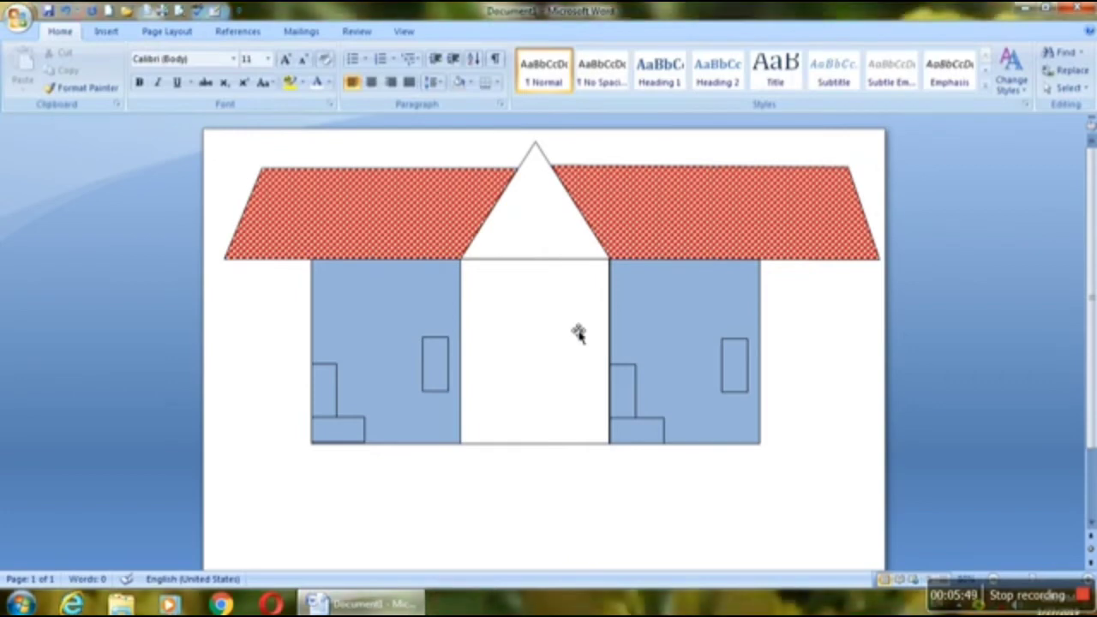
Step: Fill the grouped small rectangles on the right wall with the Large checker board pattern
{"action": "left_click", "coordinate": [738, 371]}
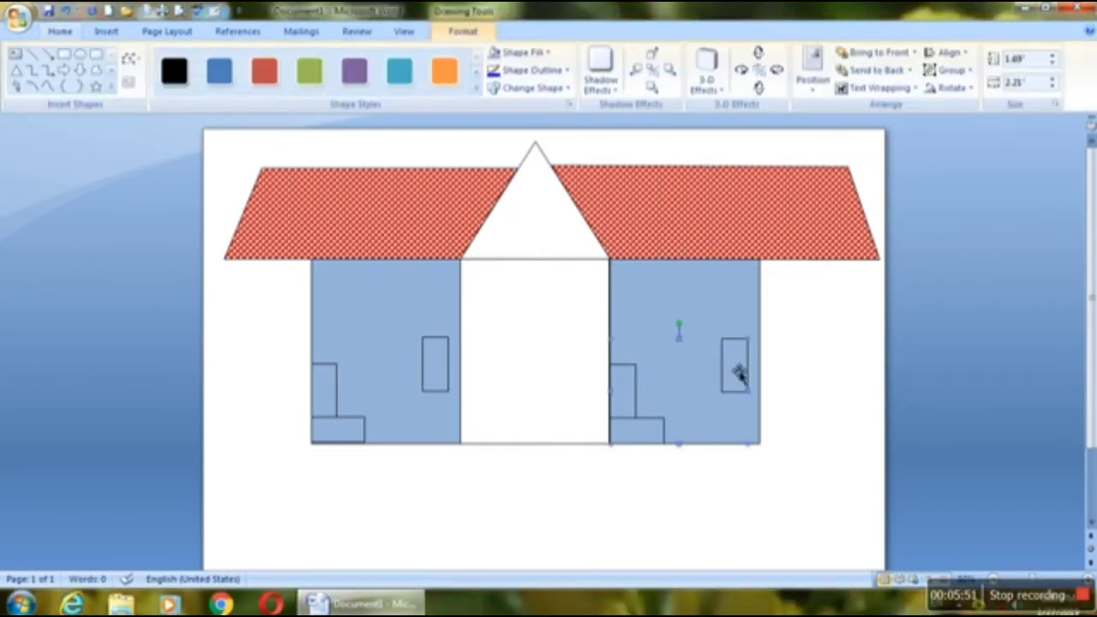
{"action": "left_click", "coordinate": [542, 54]}
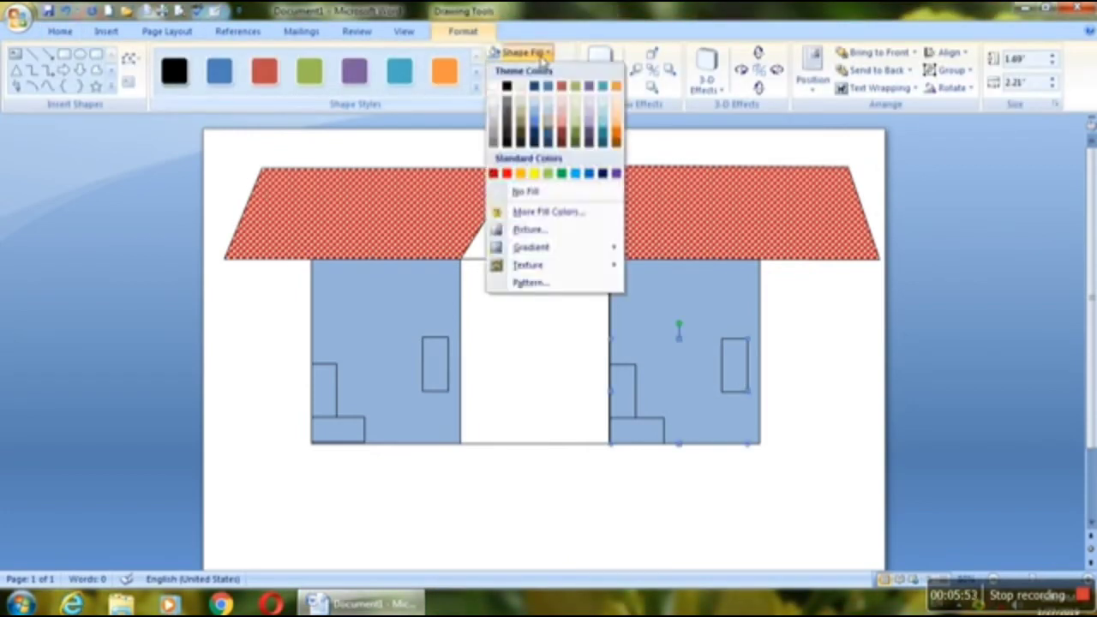
{"action": "left_click", "coordinate": [583, 282]}
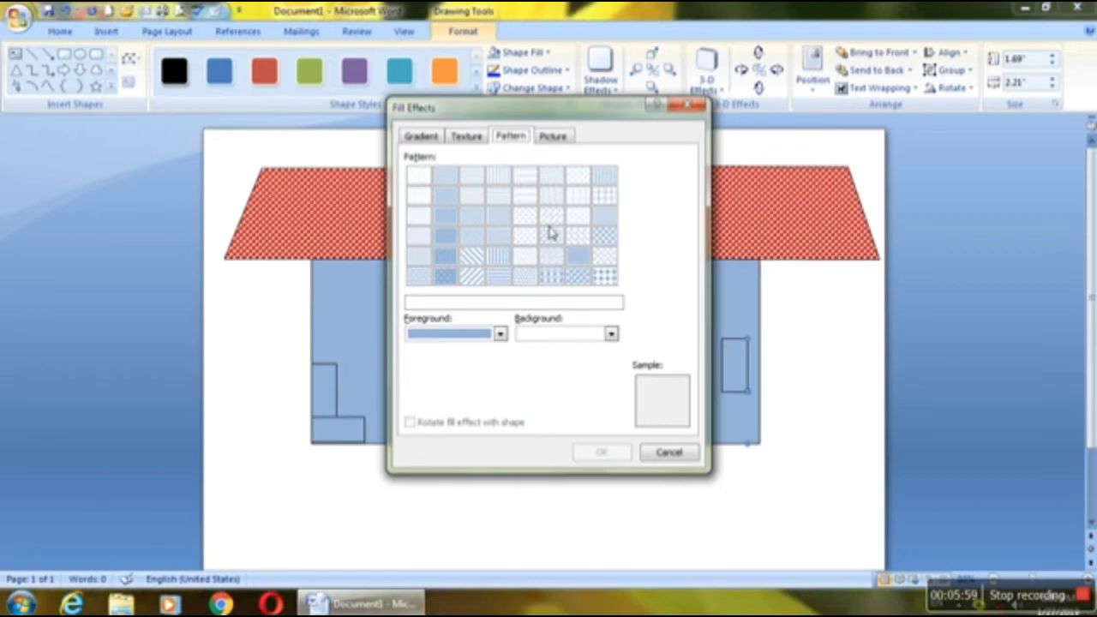
{"action": "left_click", "coordinate": [588, 238]}
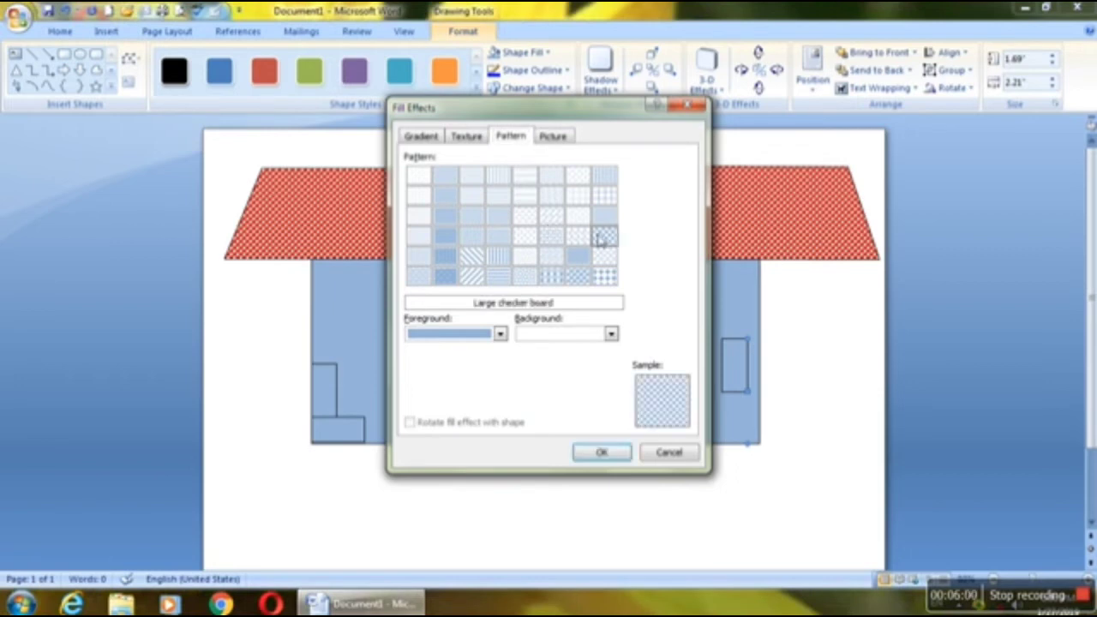
{"action": "left_click", "coordinate": [601, 451]}
Step: Apply the Large checker board pattern fill to the grouped small rectangles on the left wall
{"action": "left_click", "coordinate": [441, 374]}
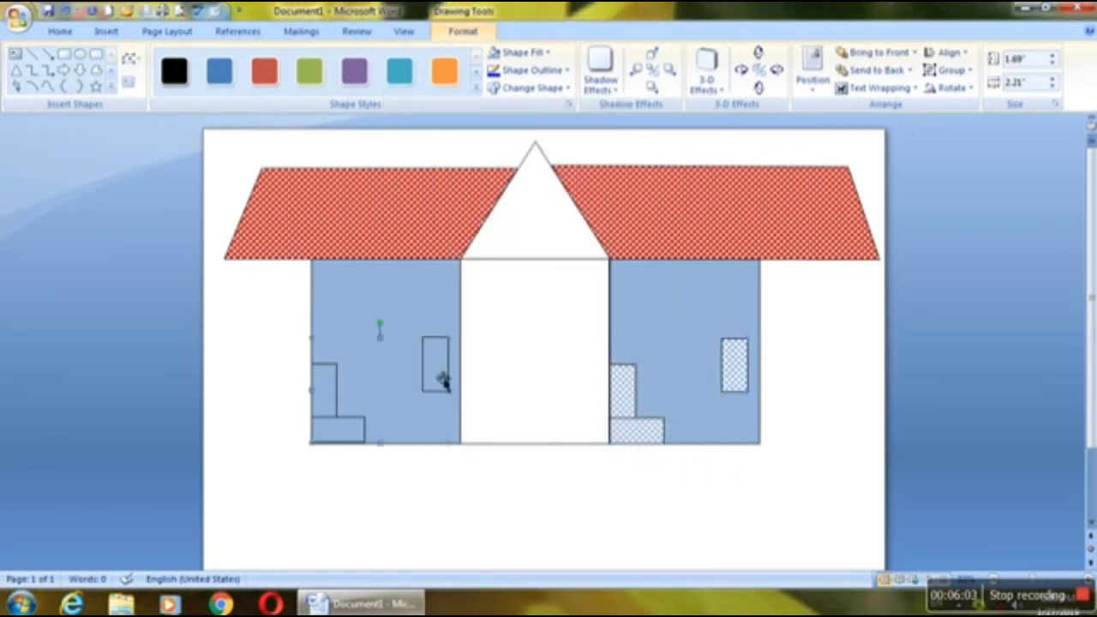
{"action": "left_click", "coordinate": [546, 54]}
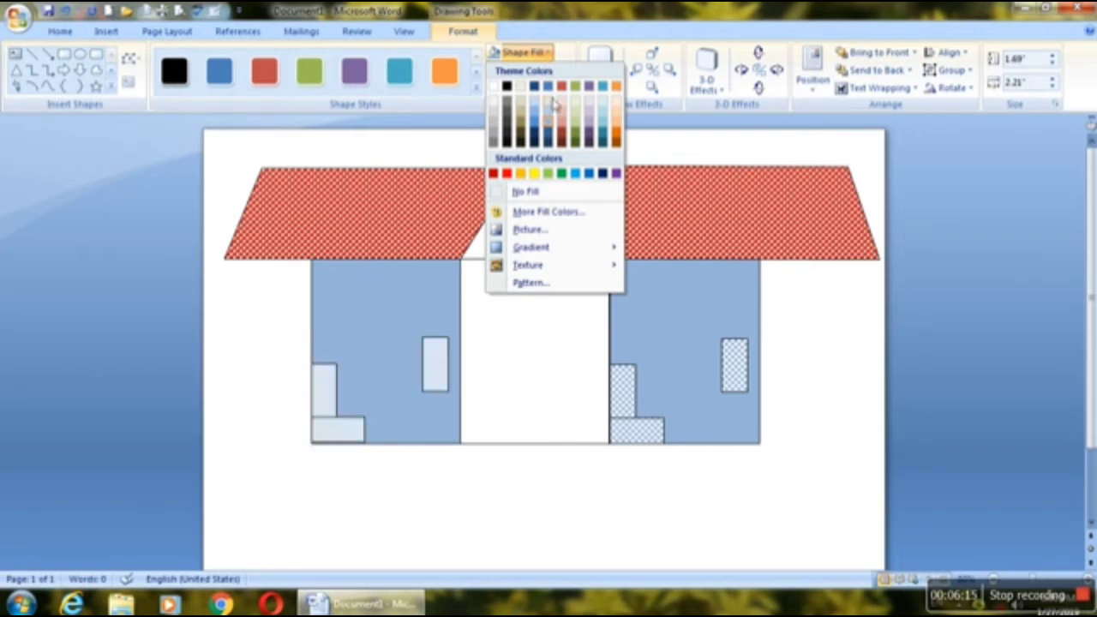
{"action": "left_click", "coordinate": [531, 283]}
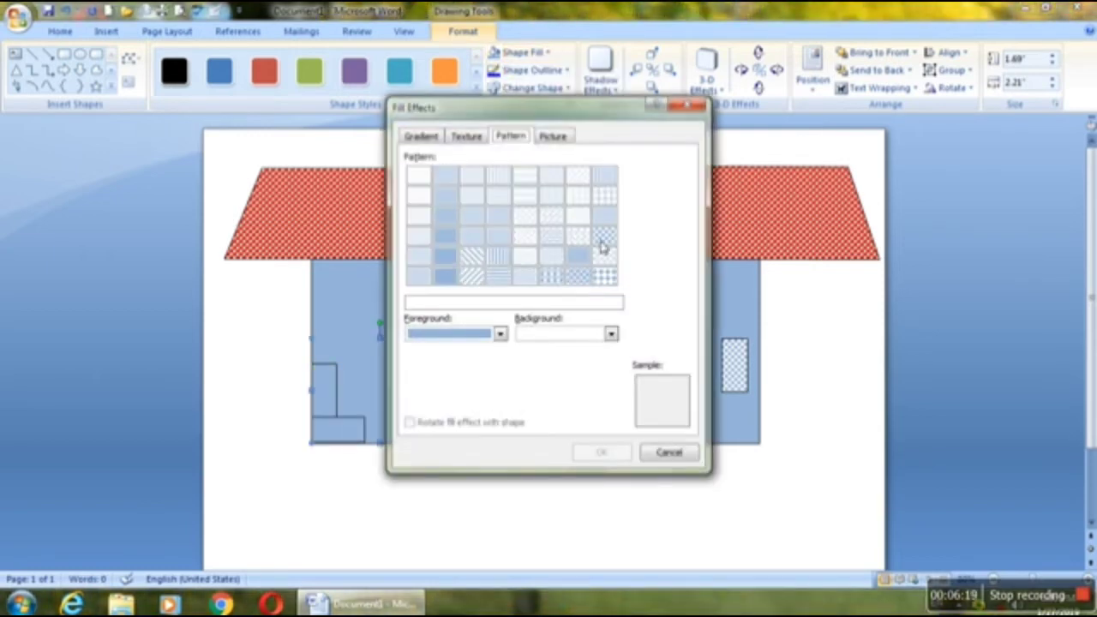
{"action": "left_click", "coordinate": [605, 243]}
{"action": "left_click", "coordinate": [603, 452]}
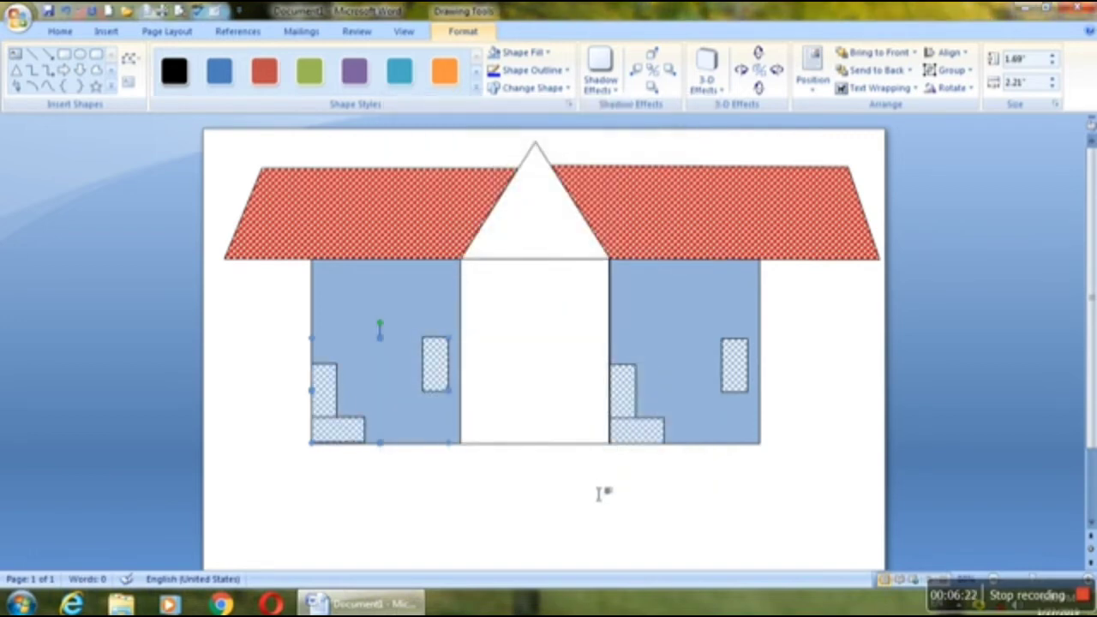
{"action": "left_click", "coordinate": [600, 494]}
{"action": "left_click", "coordinate": [534, 374]}
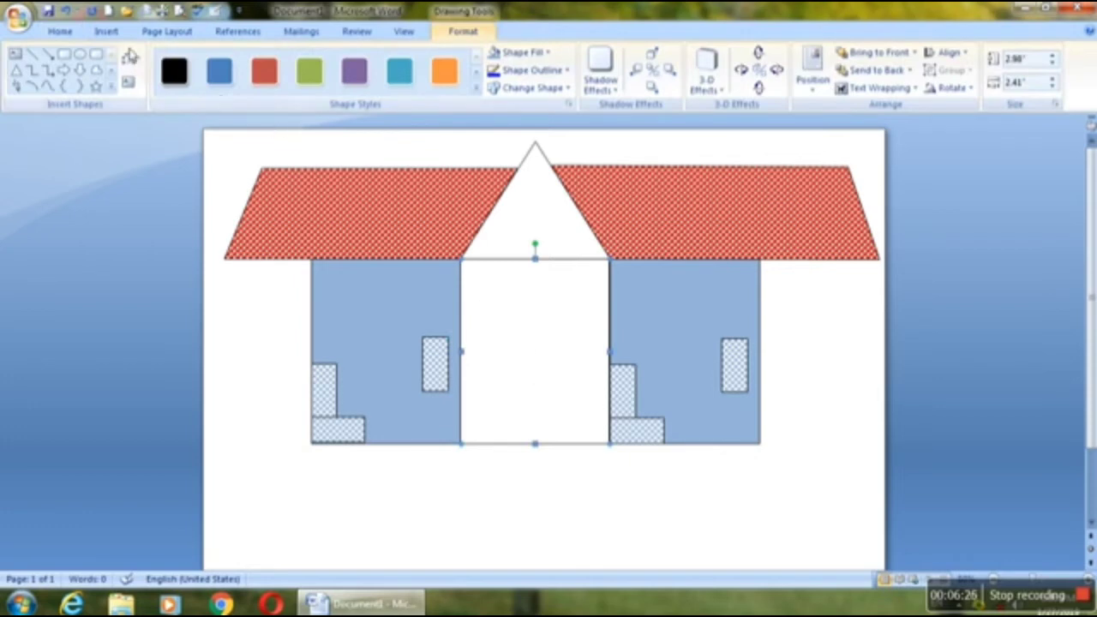
{"action": "left_click", "coordinate": [96, 72]}
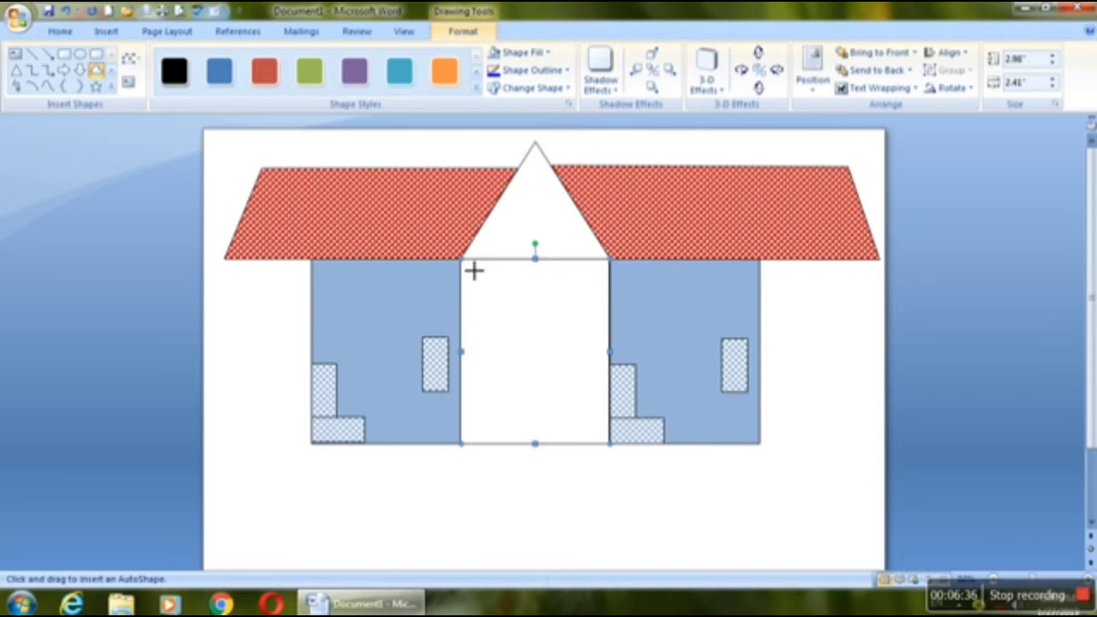
{"action": "mouse_move", "coordinate": [473, 270]}
{"action": "left_mouse_down"}
{"action": "mouse_move", "coordinate": [534, 322]}
{"action": "mouse_move", "coordinate": [473, 280]}
{"action": "left_mouse_up"}
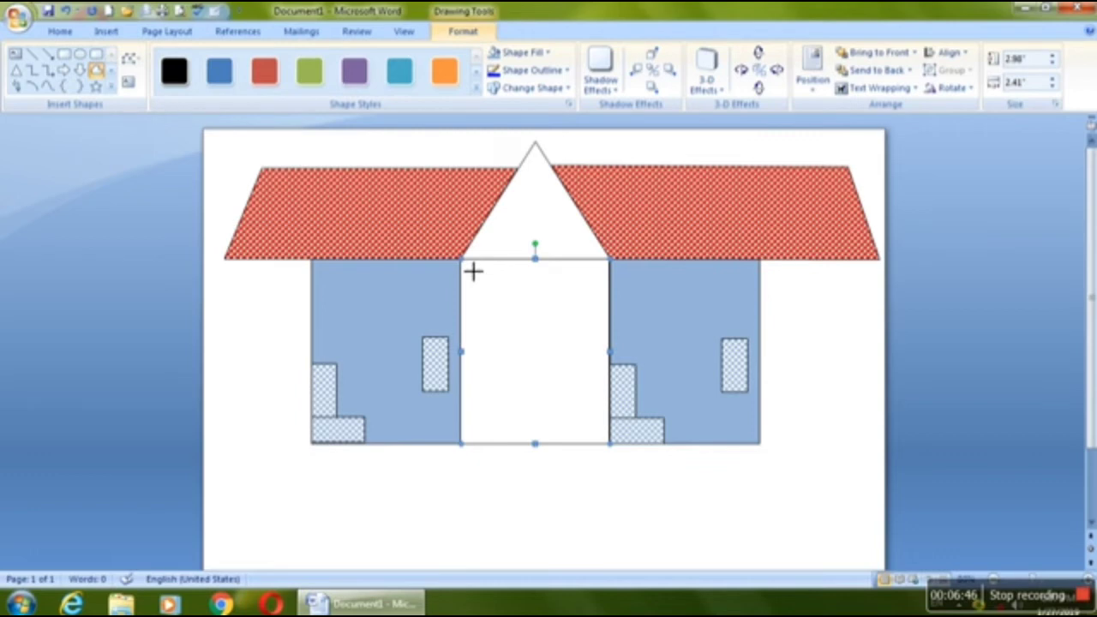
{"action": "key", "text": "Escape"}
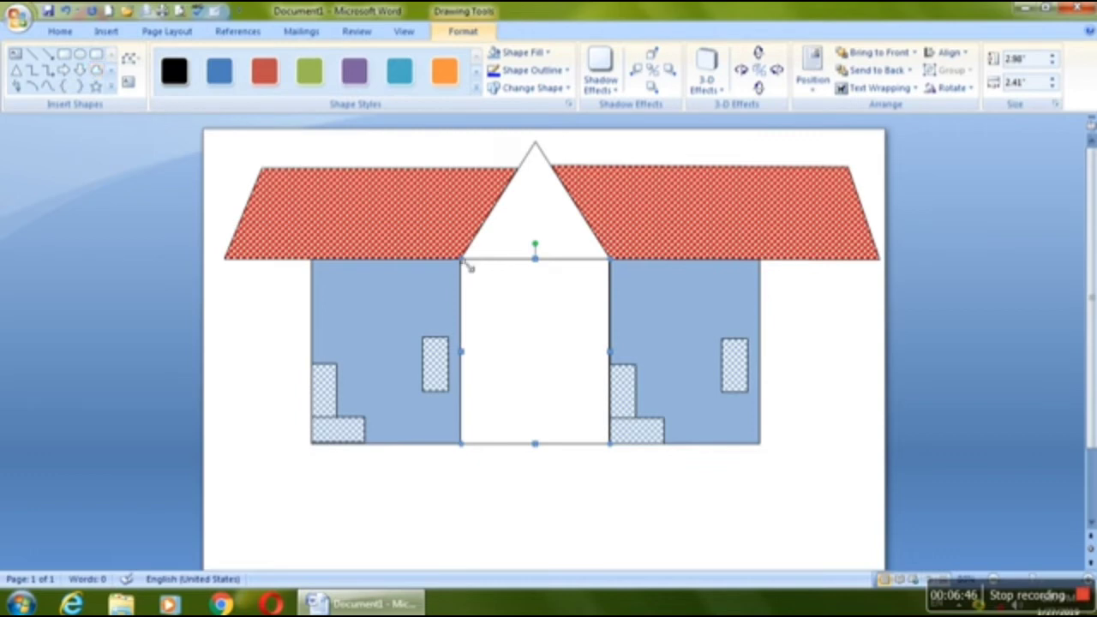
Step: Draw a rectangle about 1.46" high and 1.35" wide inside the middle wall and nudge it to the wall's centre
{"action": "left_click", "coordinate": [65, 54]}
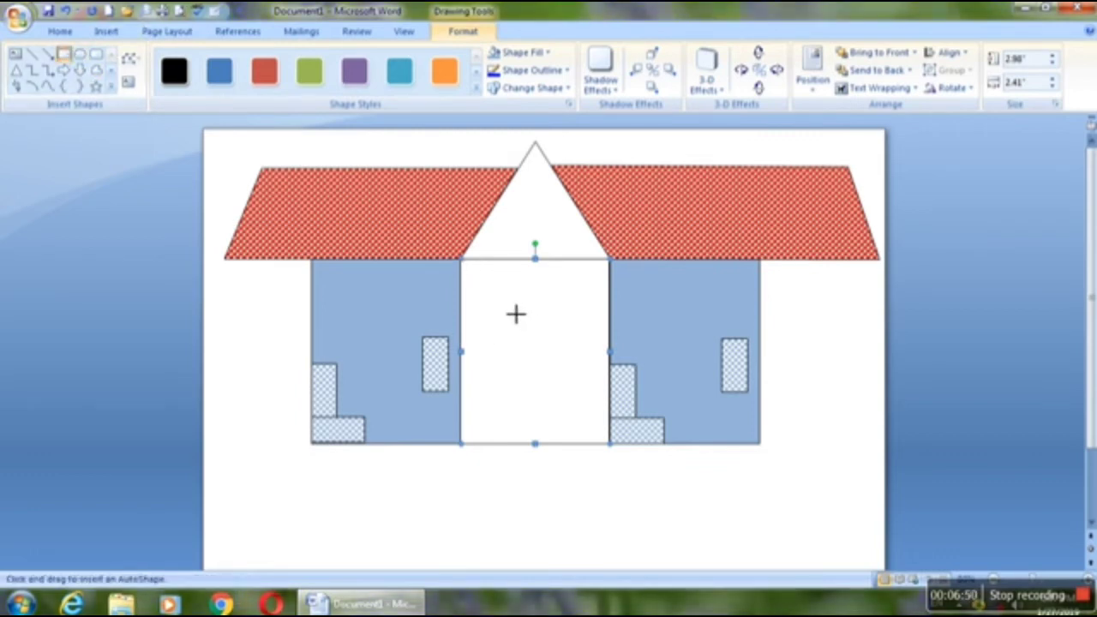
{"action": "left_click_drag", "start_coordinate": [516, 314], "coordinate": [589, 393]}
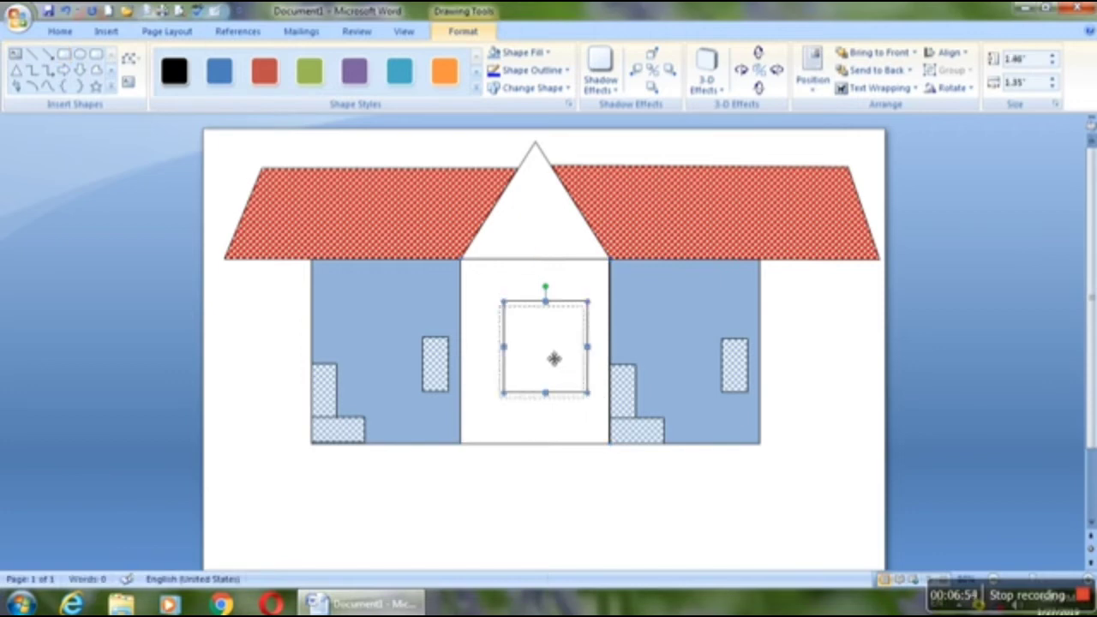
{"action": "left_click_drag", "start_coordinate": [555, 358], "coordinate": [554, 363]}
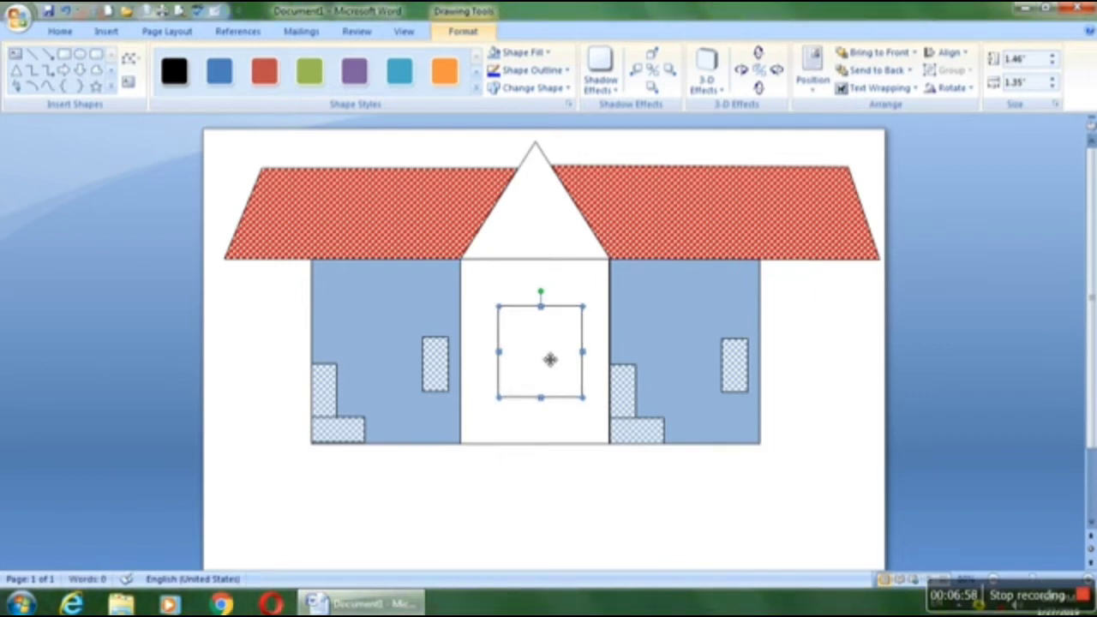
{"action": "key", "text": "Left"}
{"action": "key", "text": "Left"}
{"action": "key", "text": "Left"}
{"action": "key", "text": "Left"}
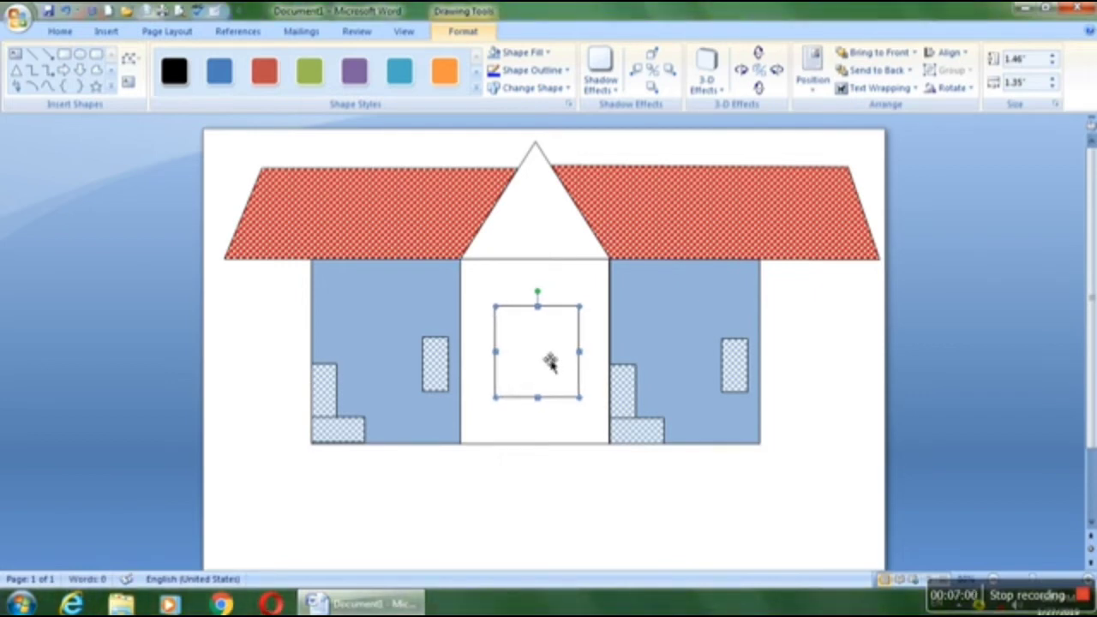
{"action": "key", "text": "Down"}
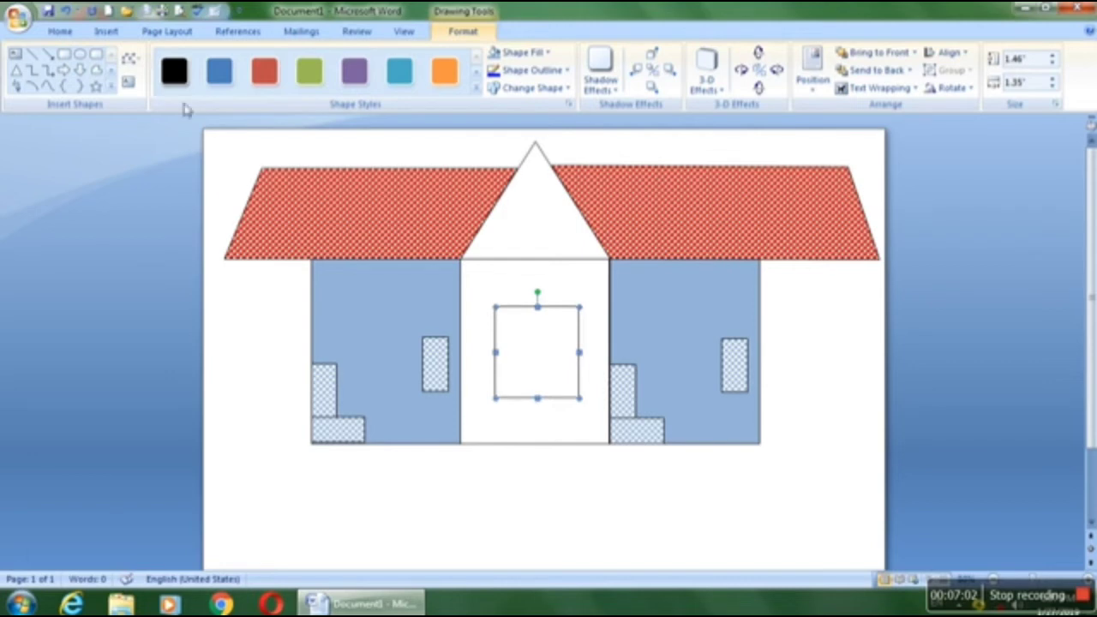
Step: Draw a closed freeform panel joining the middle wall's two left corners to the inner rectangle's two left corners
{"action": "left_click", "coordinate": [96, 72]}
{"action": "mouse_move", "coordinate": [463, 260]}
{"action": "left_mouse_down"}
{"action": "mouse_move", "coordinate": [517, 323]}
{"action": "mouse_move", "coordinate": [508, 320]}
{"action": "left_mouse_up"}
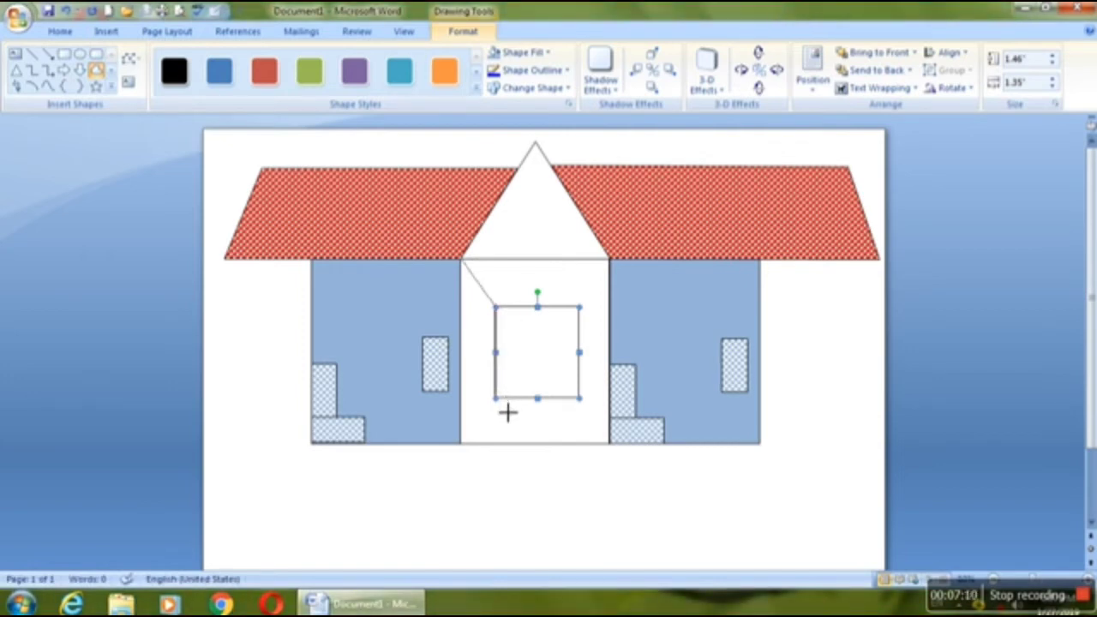
{"action": "left_click_drag", "start_coordinate": [507, 412], "coordinate": [472, 457]}
{"action": "left_click", "coordinate": [471, 457]}
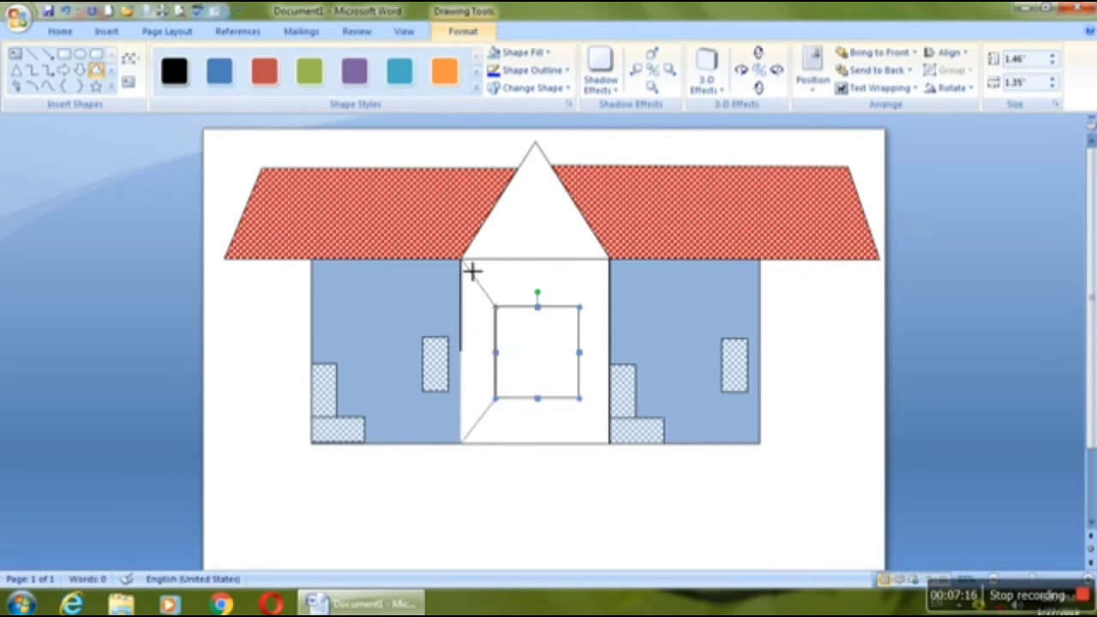
{"action": "double_click", "coordinate": [472, 273]}
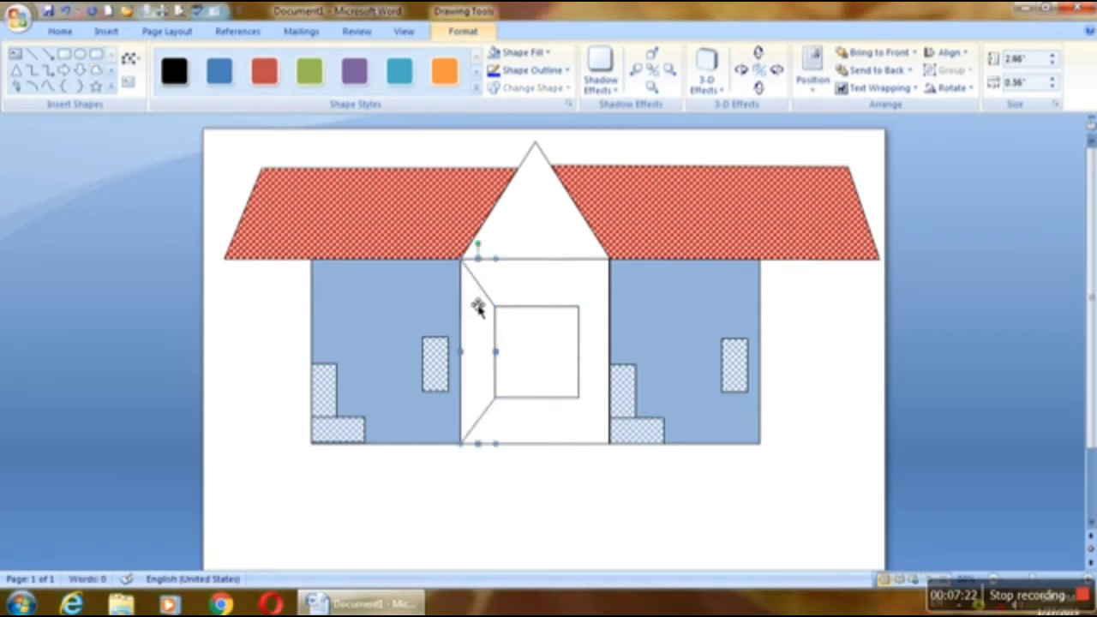
Step: Copy the left freeform panel, rotate the copy a quarter turn clockwise and place it along the middle wall's upper edge
{"action": "left_click_drag", "start_coordinate": [473, 301], "coordinate": [501, 299]}
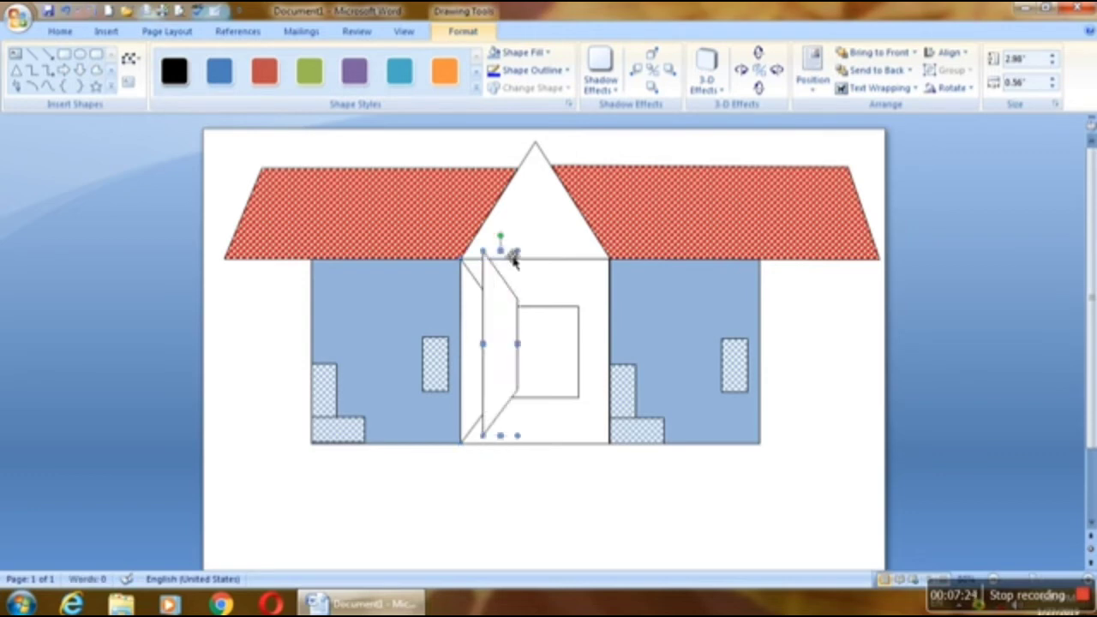
{"action": "left_click_drag", "start_coordinate": [524, 249], "coordinate": [613, 354]}
{"action": "left_click_drag", "start_coordinate": [534, 348], "coordinate": [583, 286]}
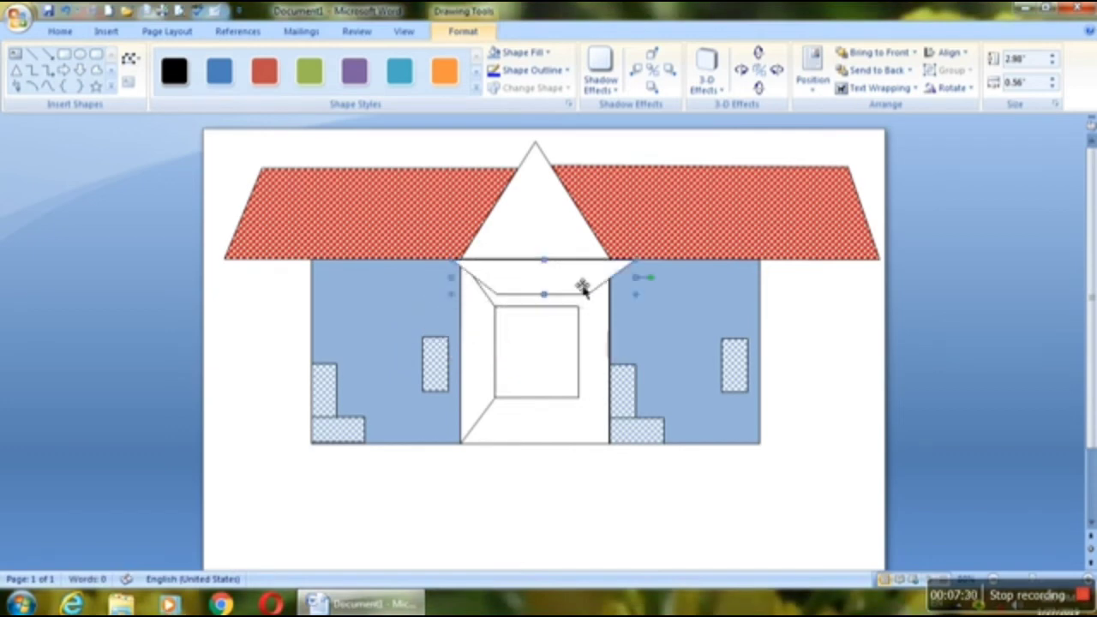
Step: Edit the upper panel's points so its corners meet the inner rectangle's upper corners and the middle wall's upper corners
{"action": "left_click", "coordinate": [130, 59]}
{"action": "left_click", "coordinate": [142, 77]}
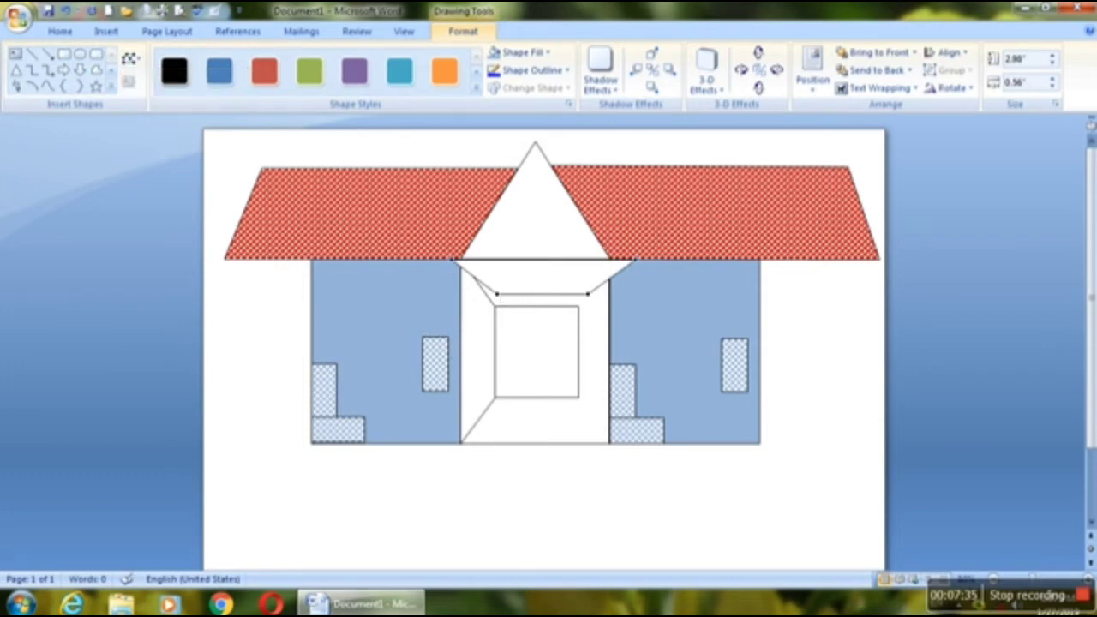
{"action": "left_click_drag", "start_coordinate": [498, 294], "coordinate": [501, 311]}
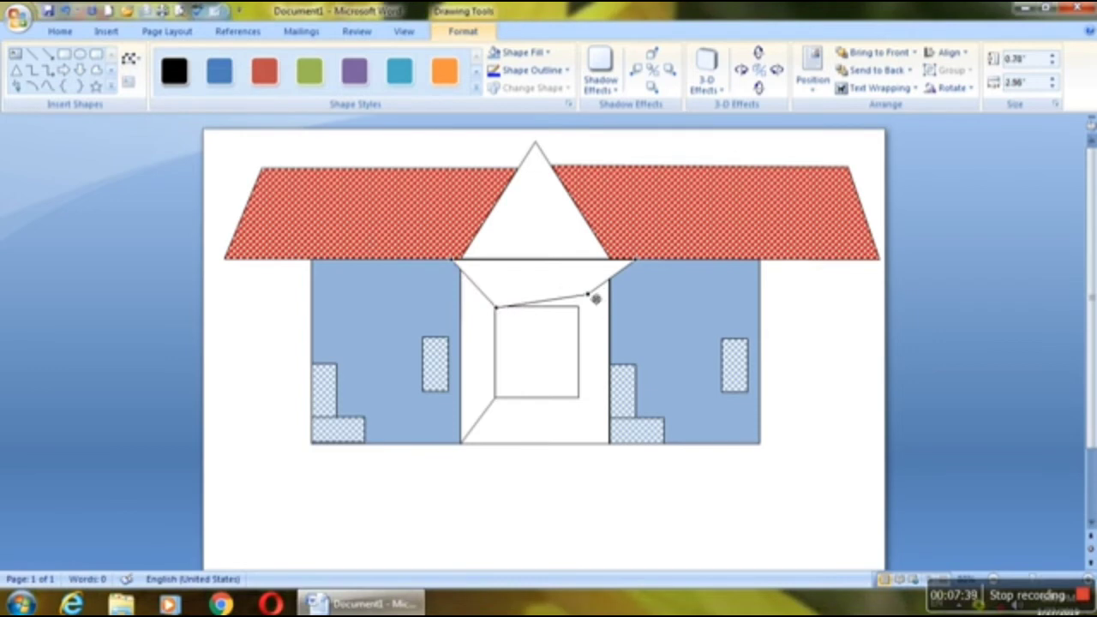
{"action": "left_click_drag", "start_coordinate": [596, 298], "coordinate": [586, 313]}
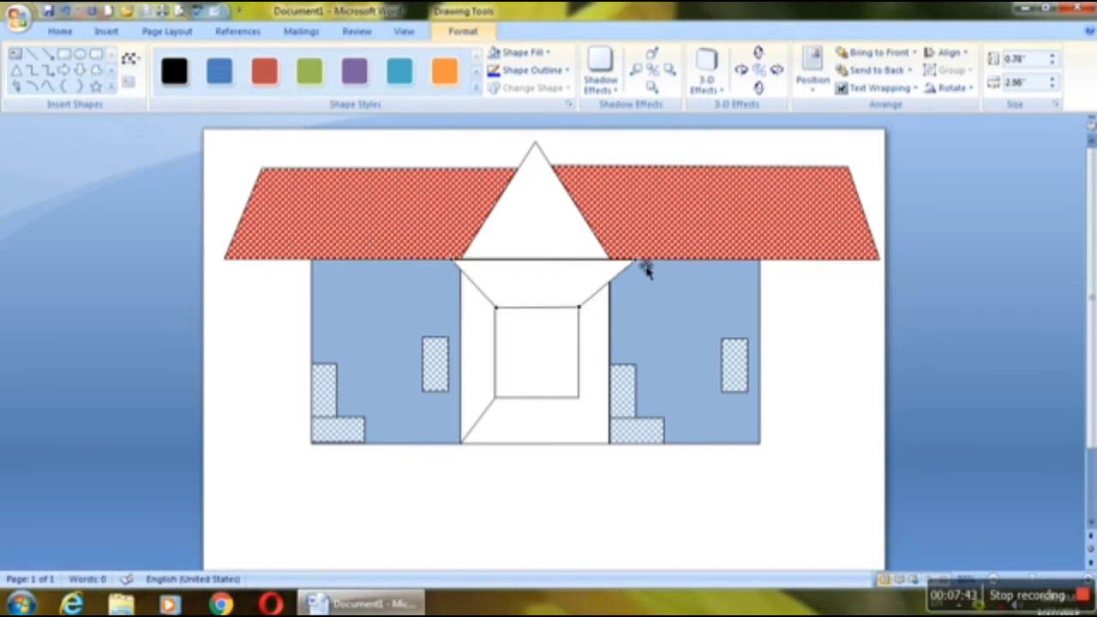
{"action": "left_click_drag", "start_coordinate": [642, 266], "coordinate": [619, 275]}
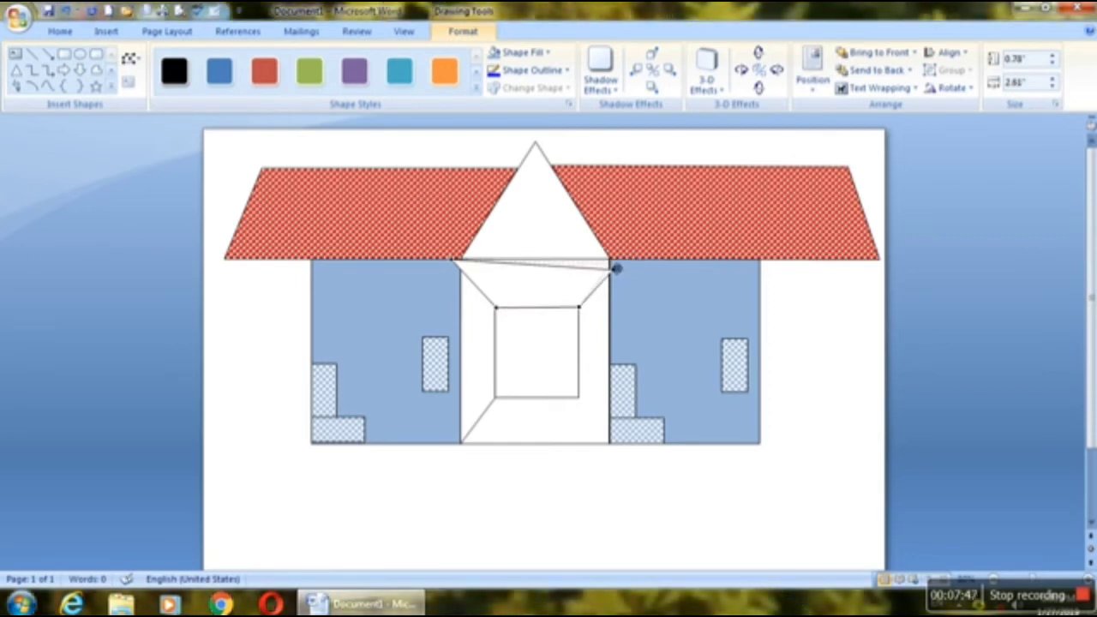
{"action": "left_click_drag", "start_coordinate": [615, 268], "coordinate": [608, 259]}
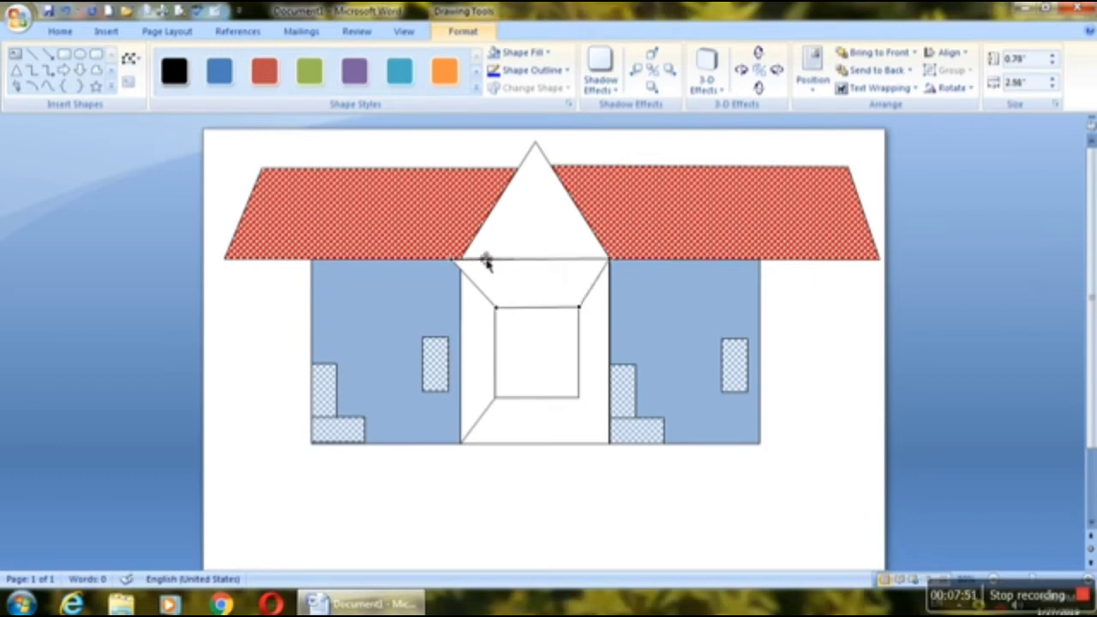
{"action": "mouse_move", "coordinate": [462, 267]}
{"action": "left_mouse_down"}
{"action": "mouse_move", "coordinate": [472, 269]}
{"action": "mouse_move", "coordinate": [465, 262]}
{"action": "left_mouse_up"}
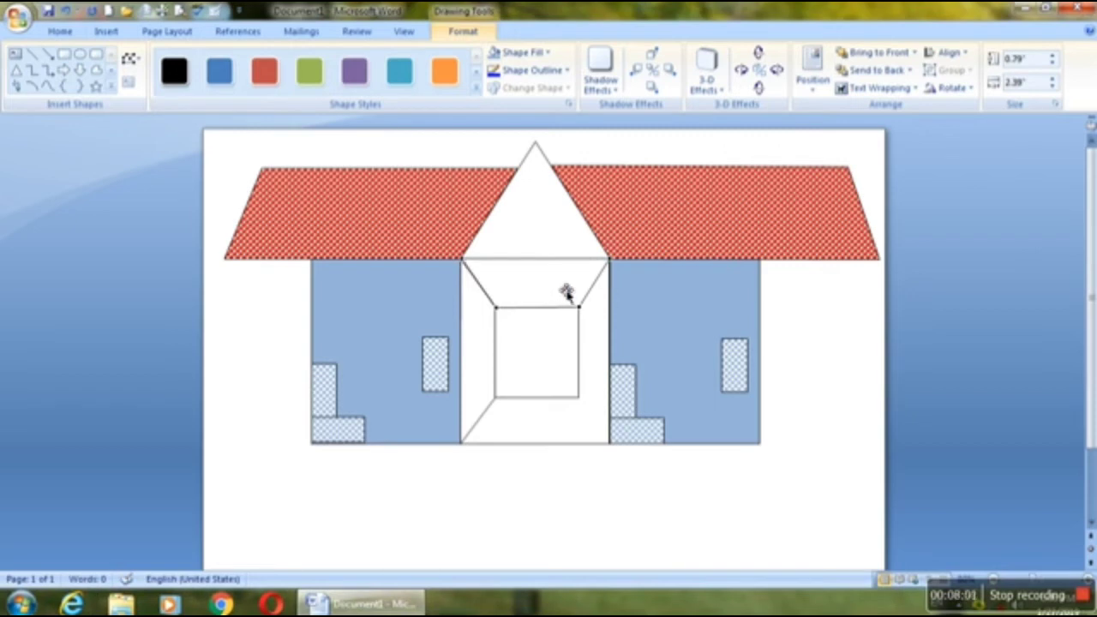
Step: Copy the upper panel, flip the copy vertically and fit it between the inner rectangle and the middle wall's lower edge
{"action": "left_click_drag", "start_coordinate": [562, 290], "coordinate": [565, 464]}
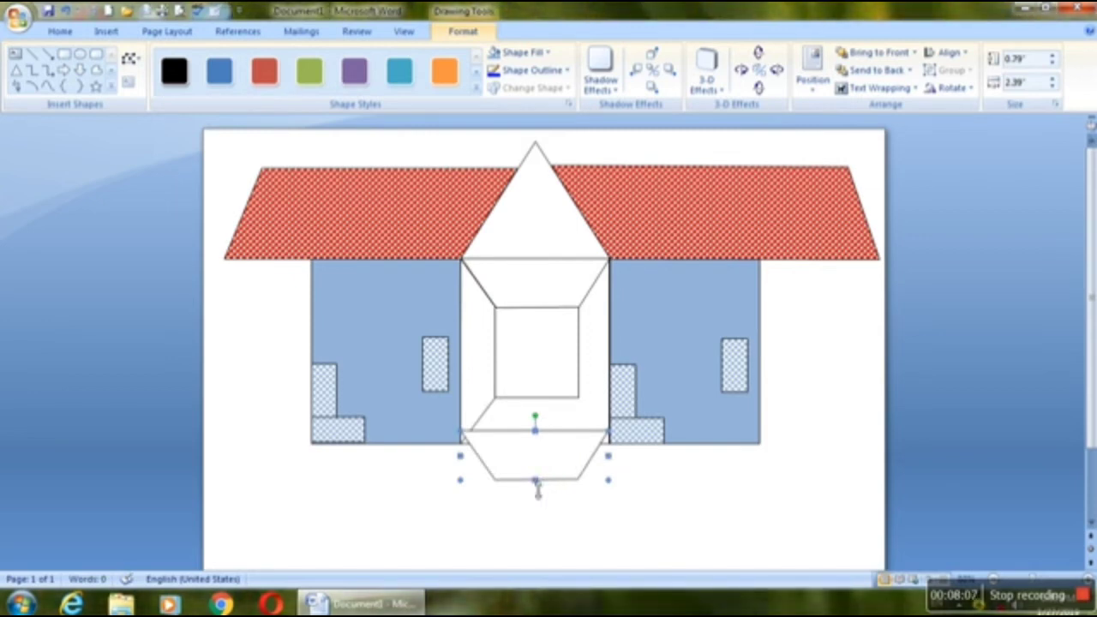
{"action": "left_click_drag", "start_coordinate": [536, 481], "coordinate": [540, 399]}
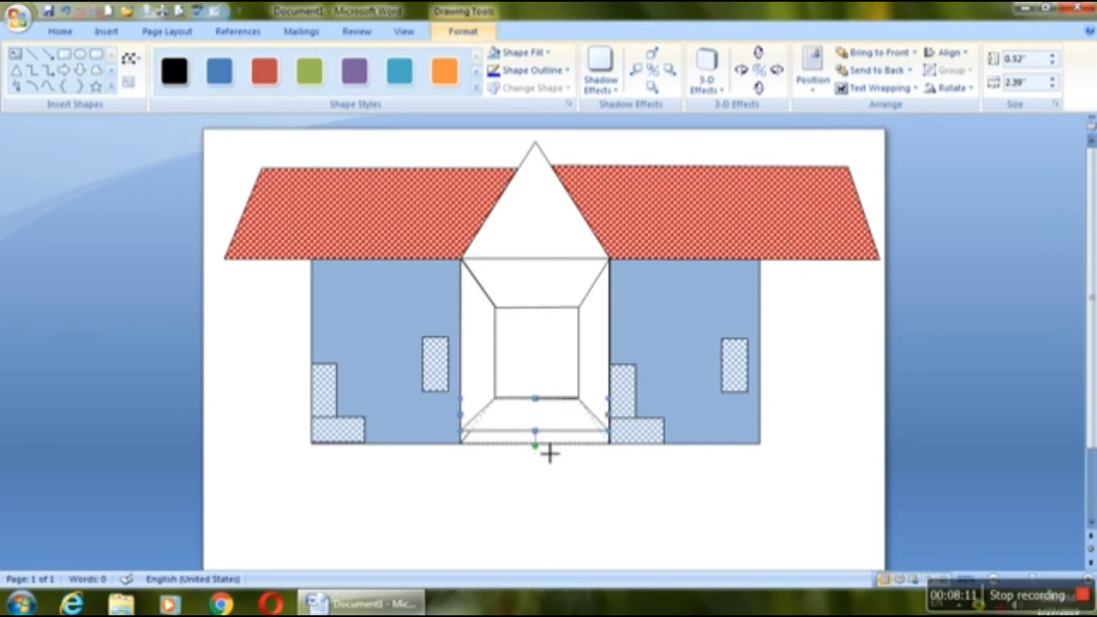
{"action": "left_click_drag", "start_coordinate": [550, 453], "coordinate": [537, 449]}
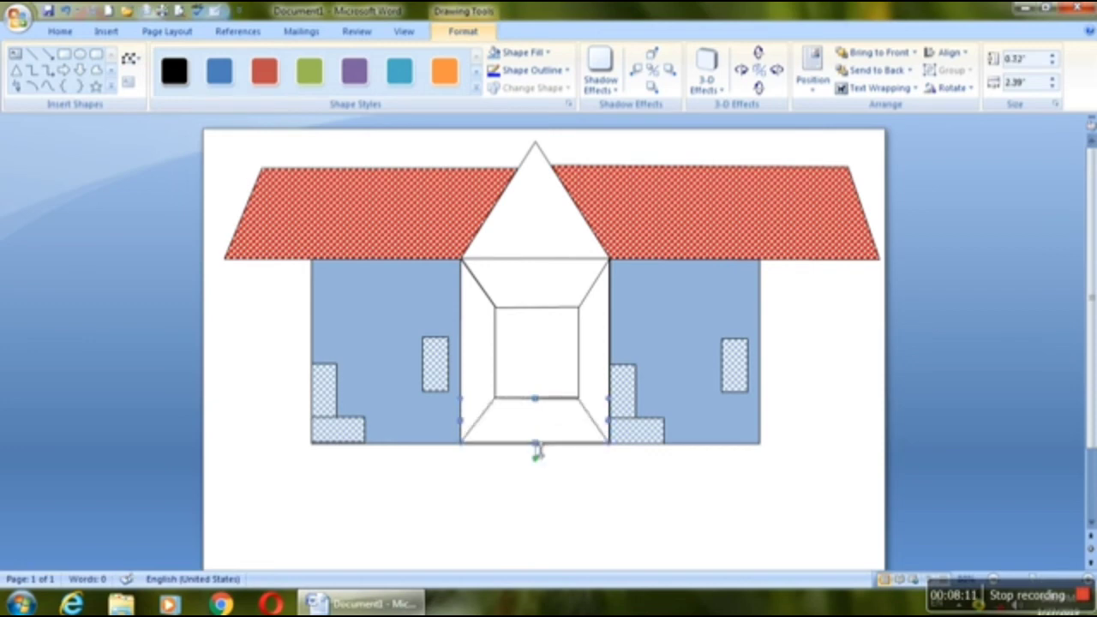
Step: Copy the left panel, flip the copy horizontally and fit it between the inner rectangle and the middle wall's right edge
{"action": "left_click", "coordinate": [492, 377]}
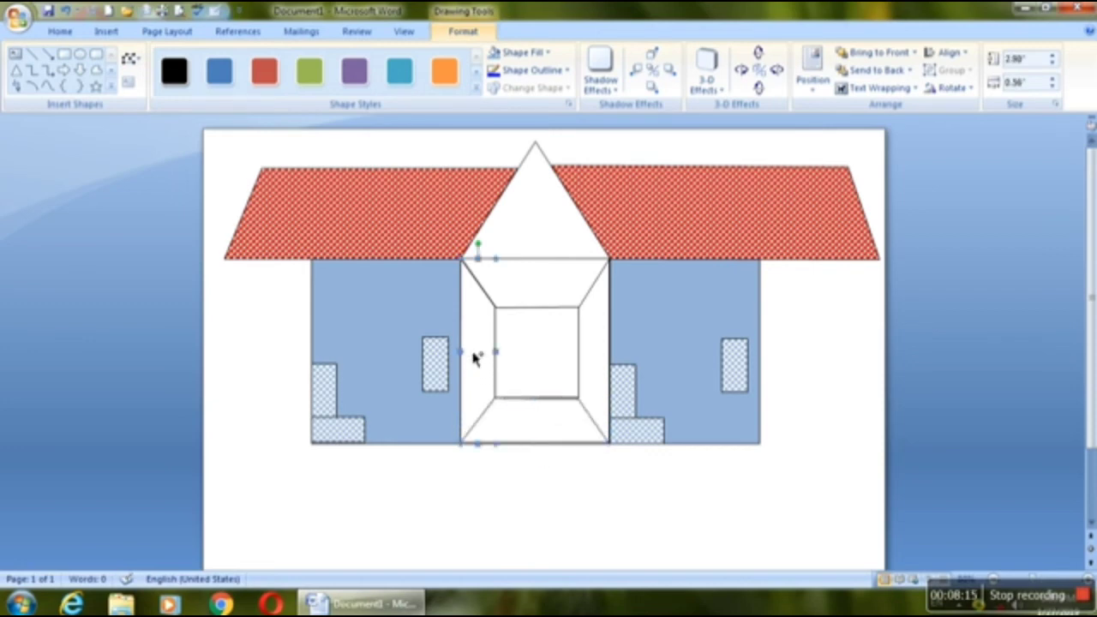
{"action": "left_click_drag", "start_coordinate": [475, 357], "coordinate": [555, 359]}
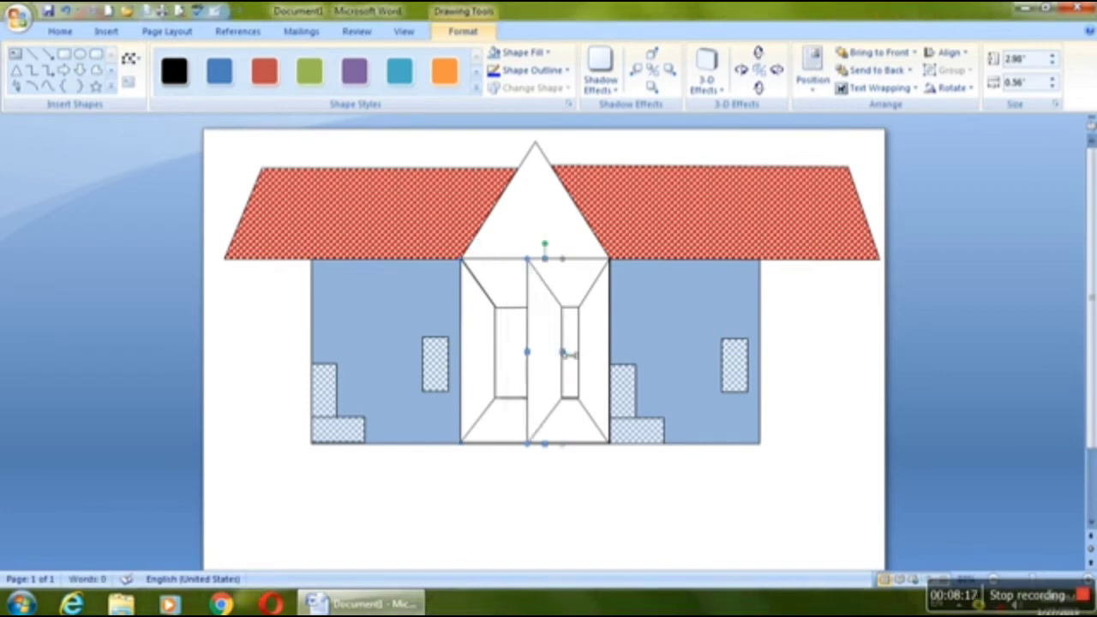
{"action": "key", "text": "Right"}
{"action": "key", "text": "Right"}
{"action": "key", "text": "Right"}
{"action": "key", "text": "Right"}
{"action": "key", "text": "Right"}
{"action": "key", "text": "Right"}
{"action": "key", "text": "Right"}
{"action": "key", "text": "Right"}
{"action": "key", "text": "Right"}
{"action": "key", "text": "Right"}
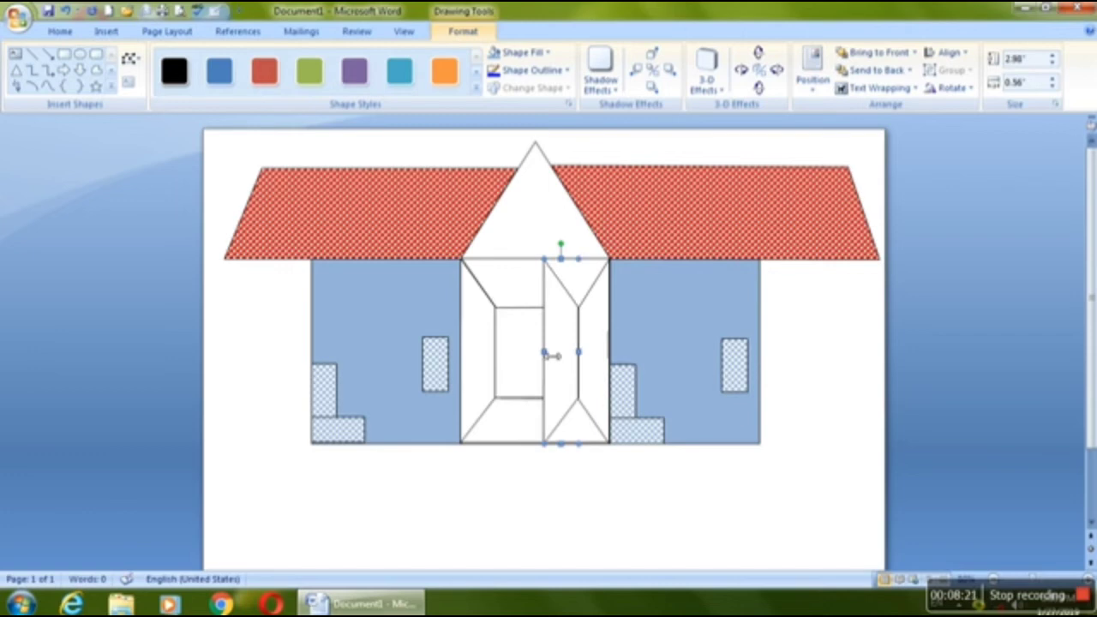
{"action": "left_click_drag", "start_coordinate": [552, 355], "coordinate": [618, 368]}
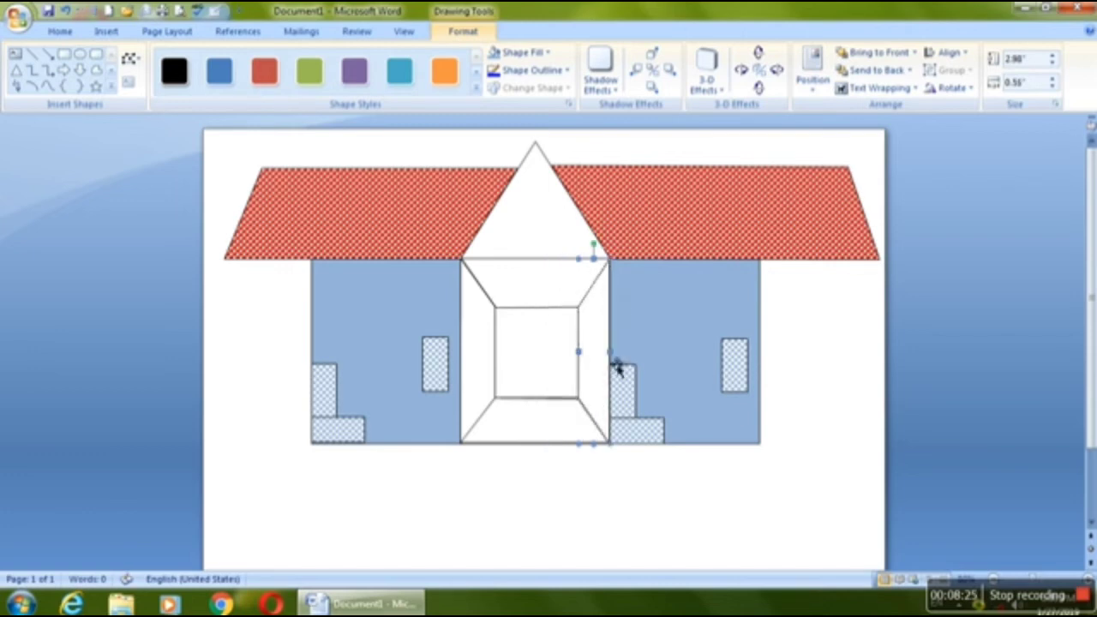
Step: Fill the middle wall's left and right panels with the Horizontal brick pattern using a dark orange foreground
{"action": "left_click", "coordinate": [487, 330], "text": "shift"}
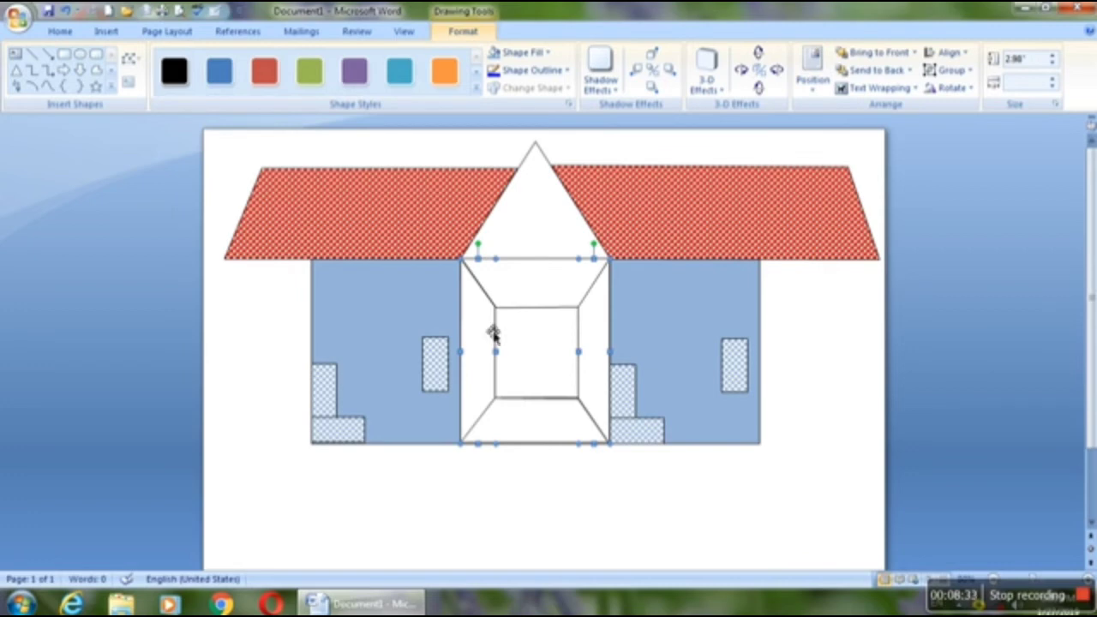
{"action": "left_click", "coordinate": [549, 53]}
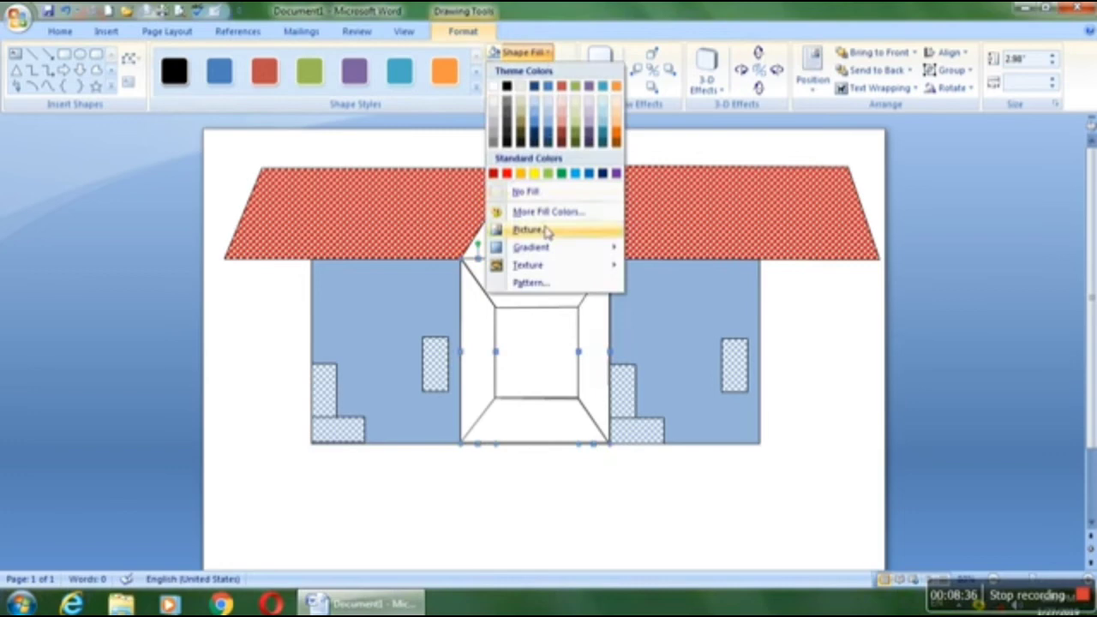
{"action": "left_click", "coordinate": [561, 283]}
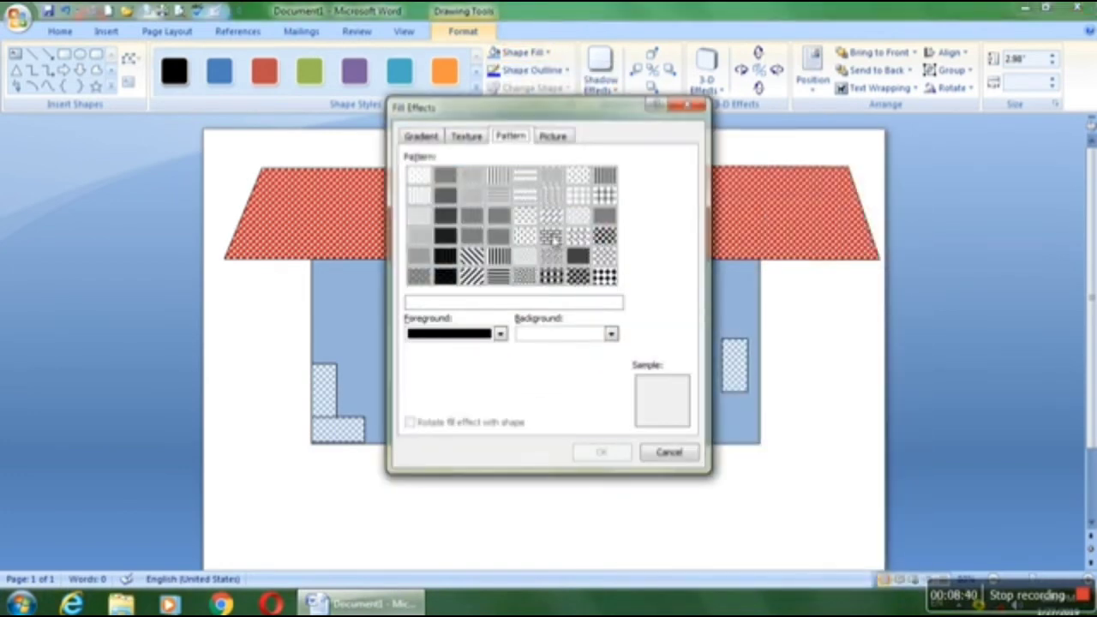
{"action": "left_click", "coordinate": [553, 240]}
{"action": "left_click", "coordinate": [500, 334]}
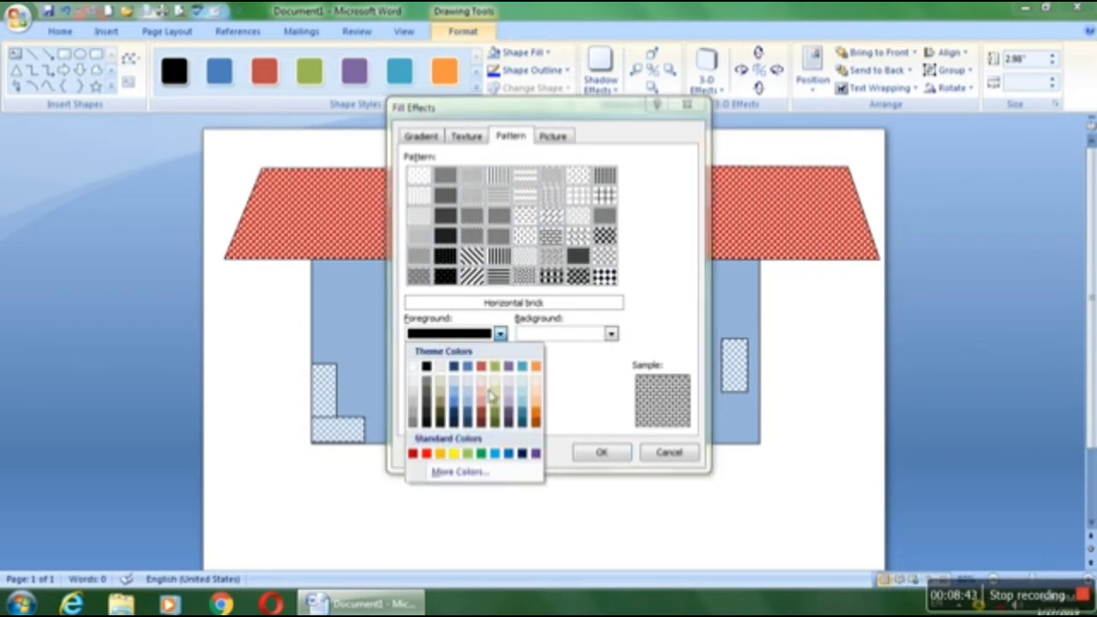
{"action": "left_click", "coordinate": [537, 417]}
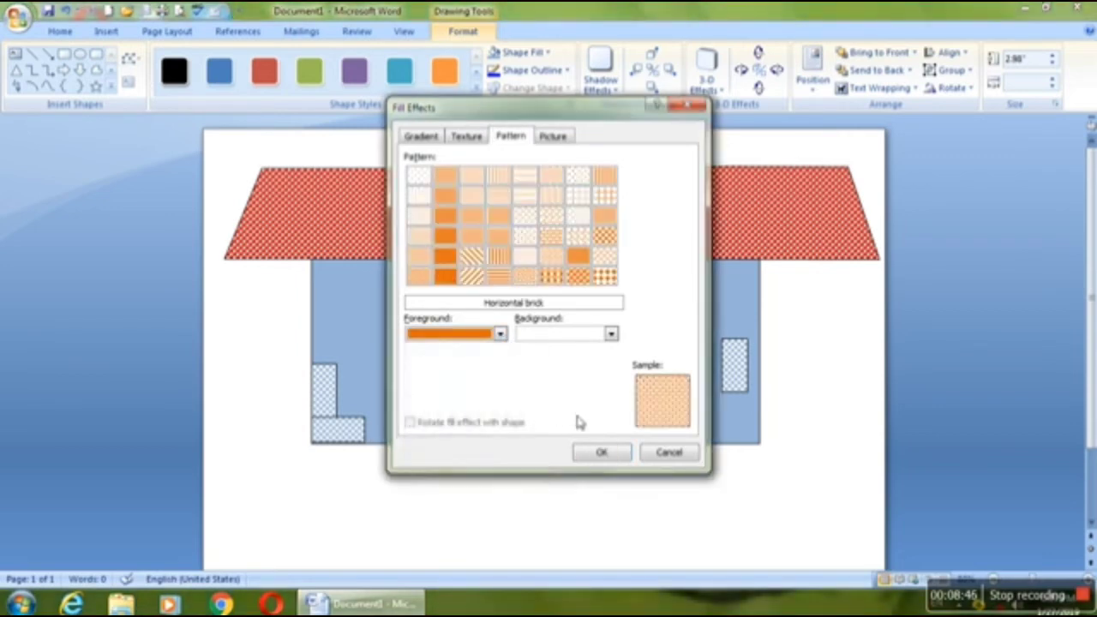
{"action": "left_click", "coordinate": [601, 452]}
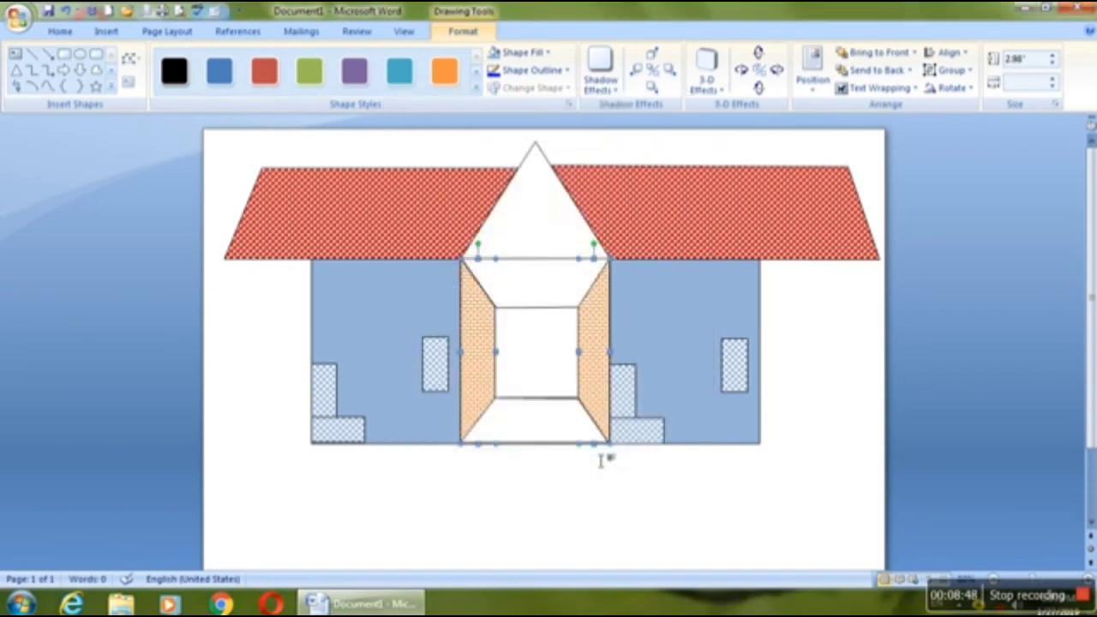
Step: Bring the middle wall's inner rectangle to the front and stretch it downward and upward to about 2.18" high
{"action": "left_click", "coordinate": [554, 400]}
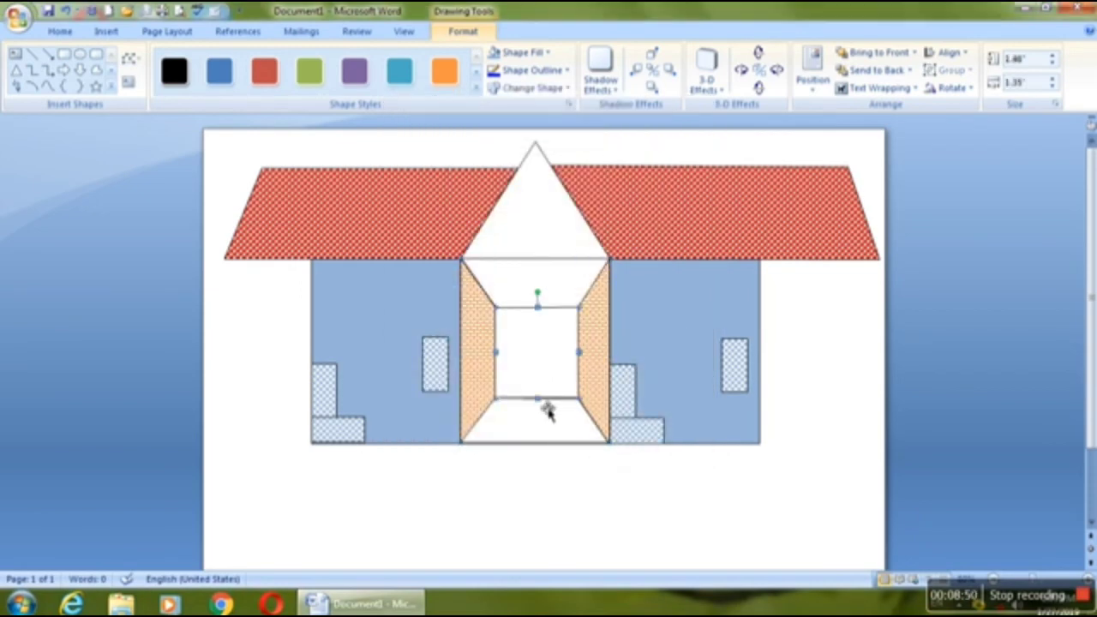
{"action": "left_click_drag", "start_coordinate": [537, 400], "coordinate": [540, 418]}
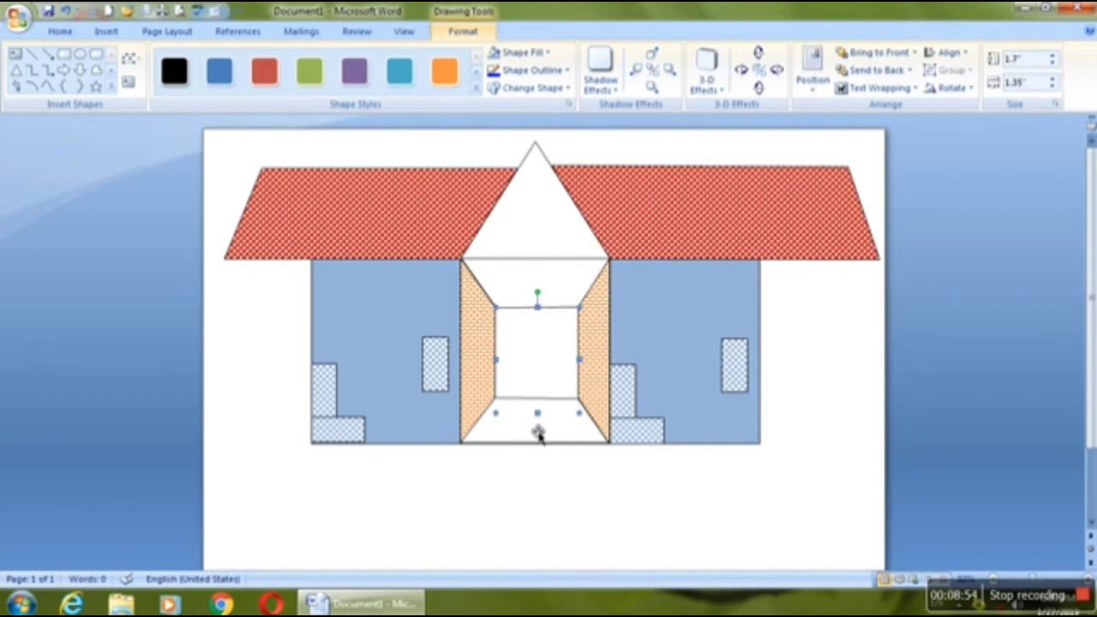
{"action": "right_click", "coordinate": [535, 394]}
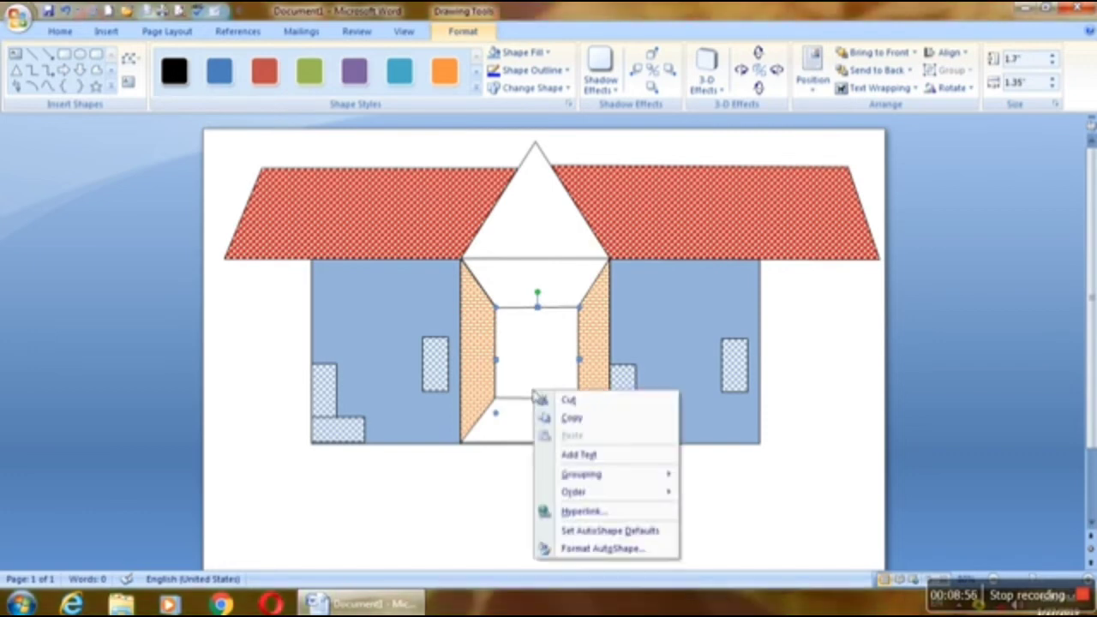
{"action": "mouse_move", "coordinate": [667, 501]}
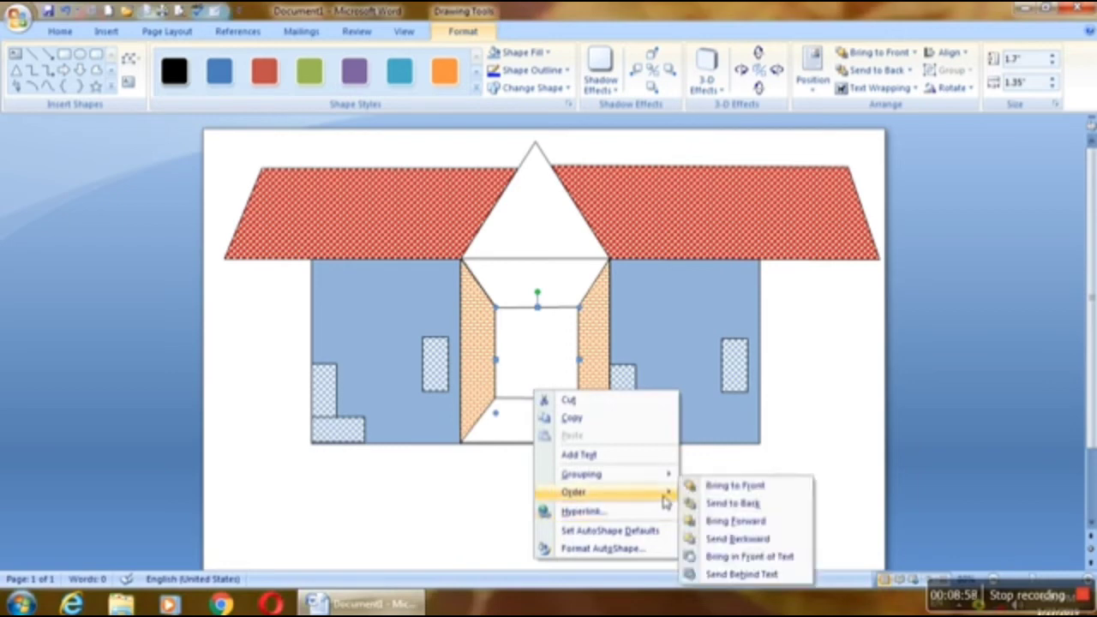
{"action": "left_click", "coordinate": [727, 487]}
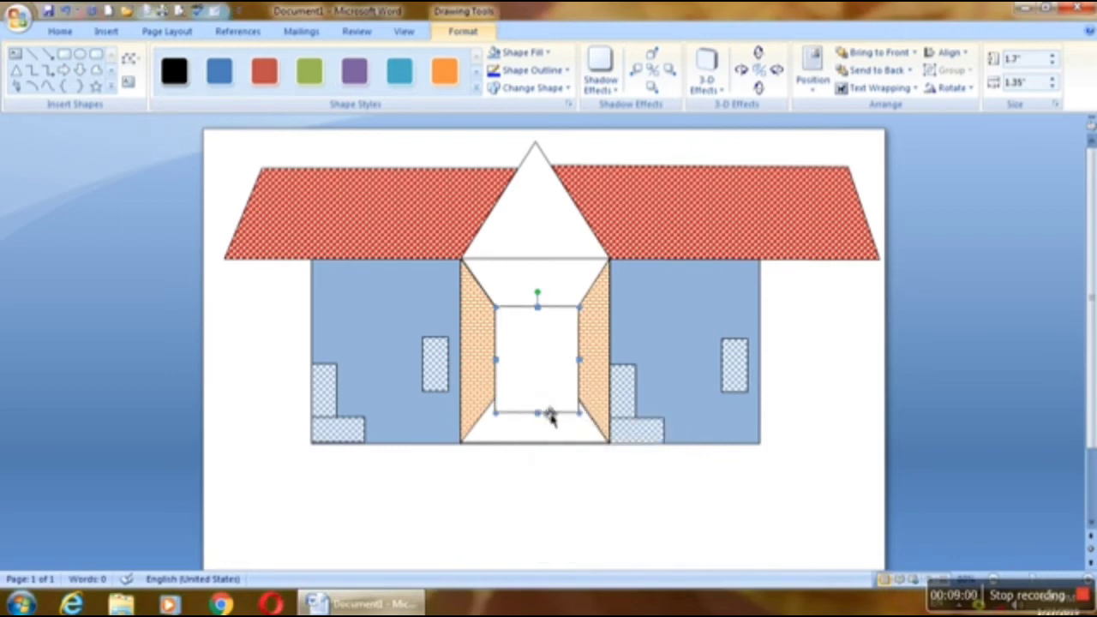
{"action": "left_click_drag", "start_coordinate": [537, 415], "coordinate": [551, 431]}
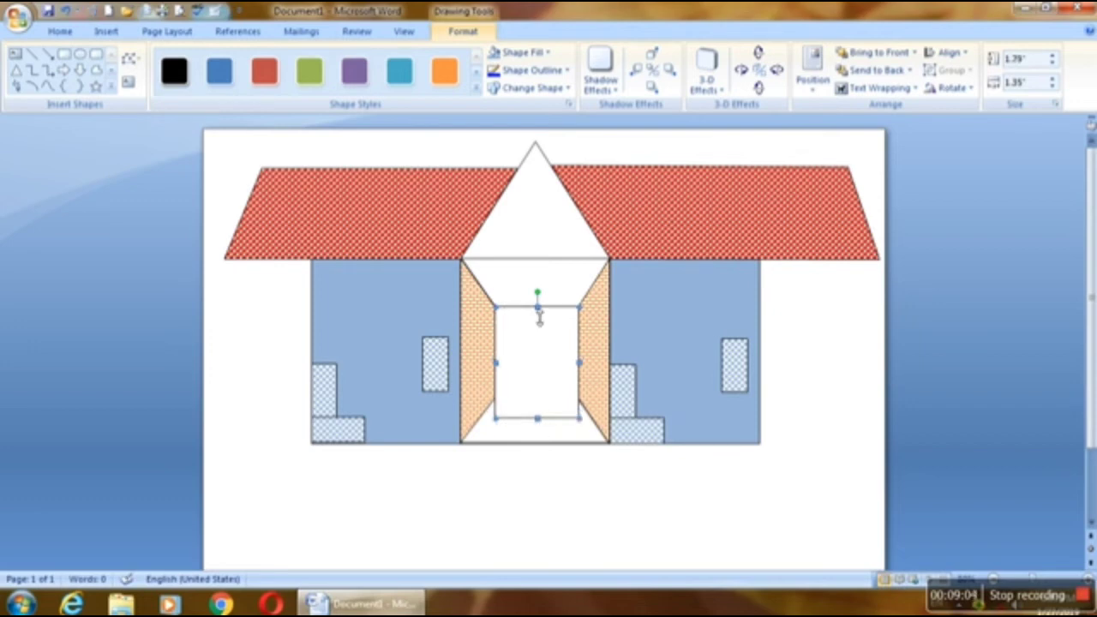
{"action": "mouse_move", "coordinate": [541, 309]}
{"action": "left_mouse_down"}
{"action": "mouse_move", "coordinate": [549, 294]}
{"action": "mouse_move", "coordinate": [540, 294]}
{"action": "left_mouse_up"}
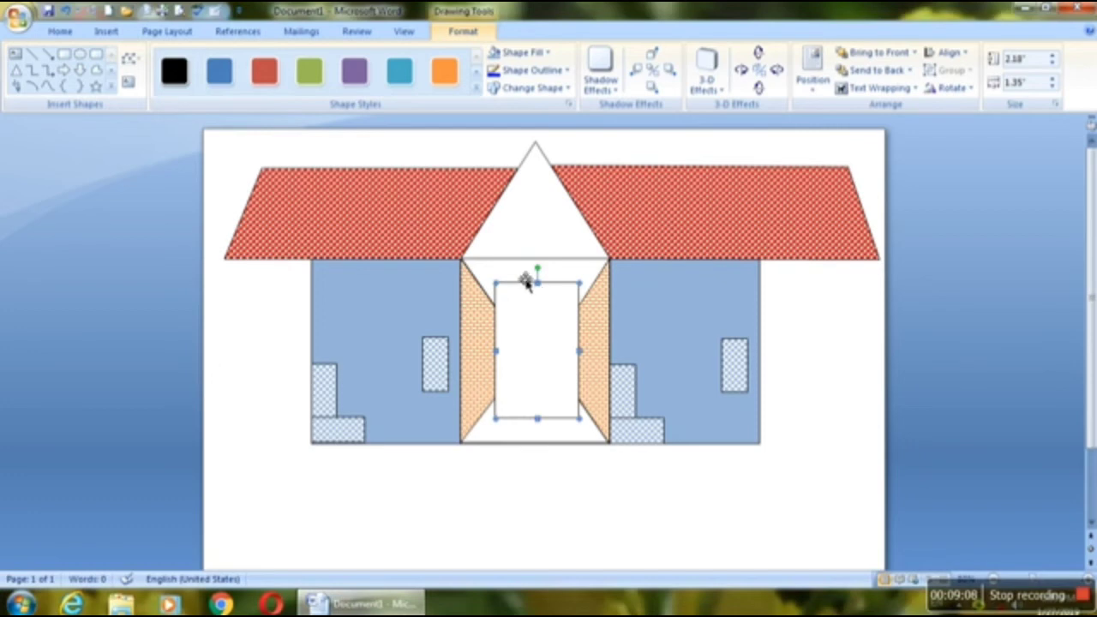
Step: Edit the upper panel's points so its two lower corners meet the inner rectangle's upper corners
{"action": "left_click", "coordinate": [523, 283]}
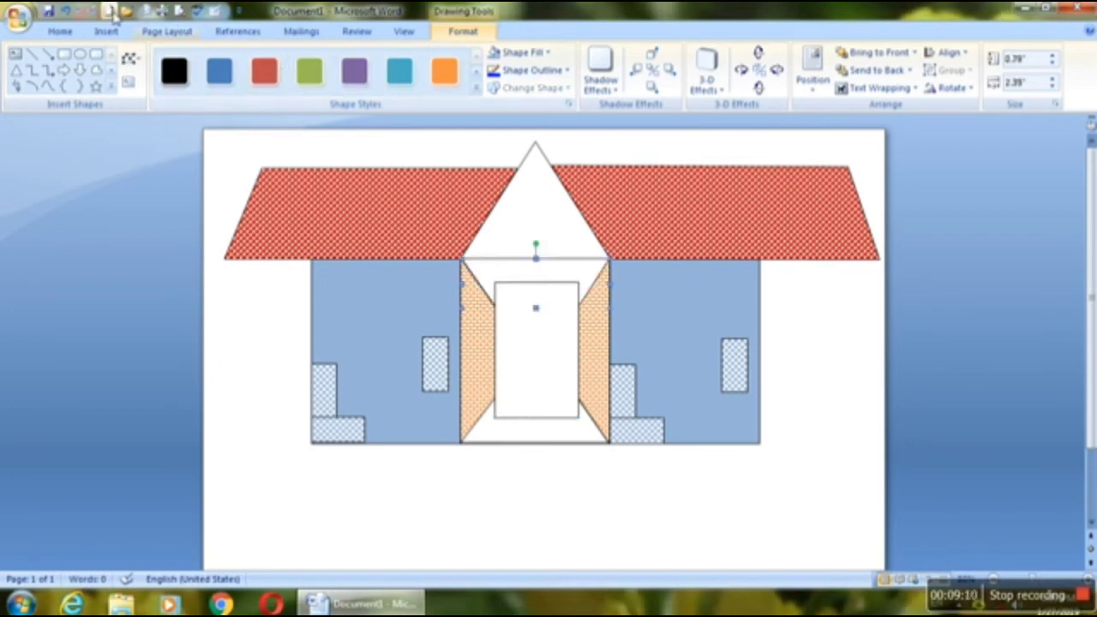
{"action": "left_click", "coordinate": [130, 60]}
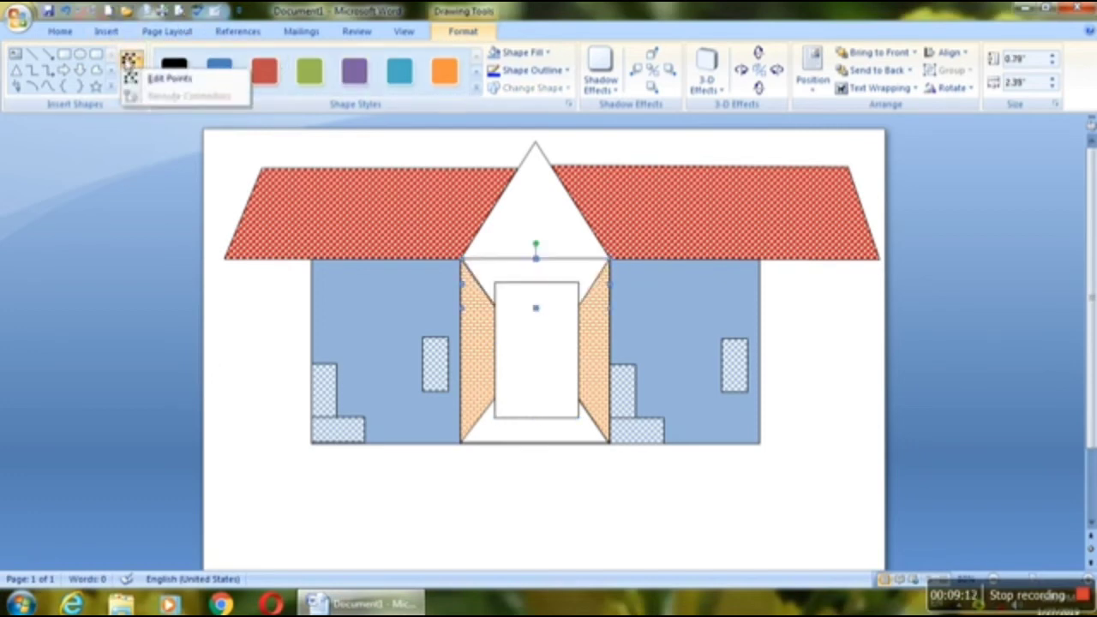
{"action": "left_click", "coordinate": [169, 78]}
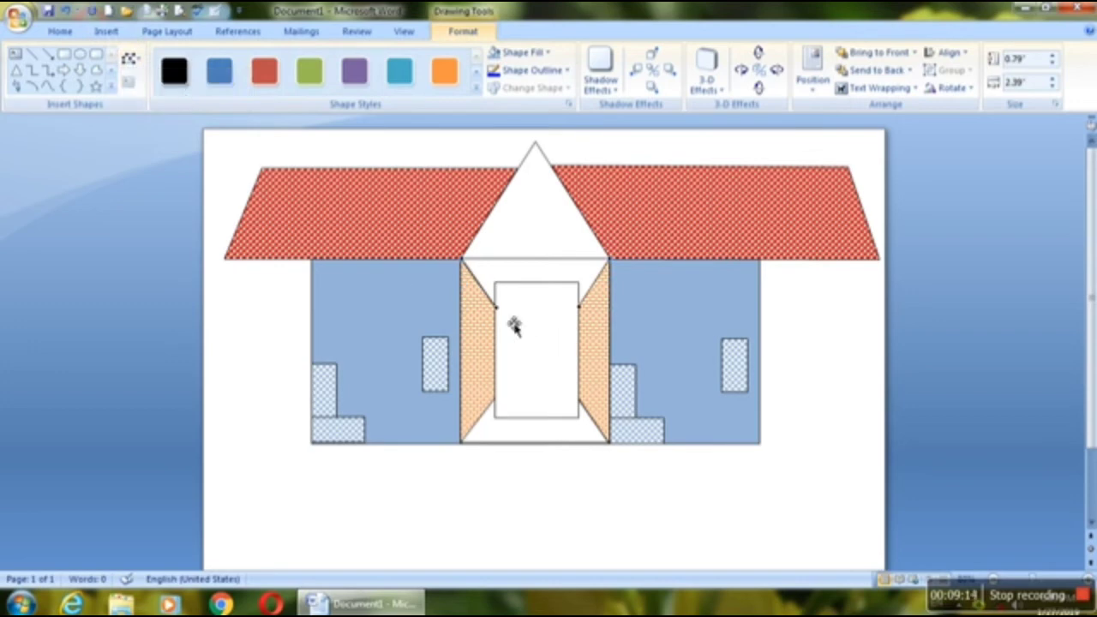
{"action": "left_click_drag", "start_coordinate": [503, 311], "coordinate": [496, 283]}
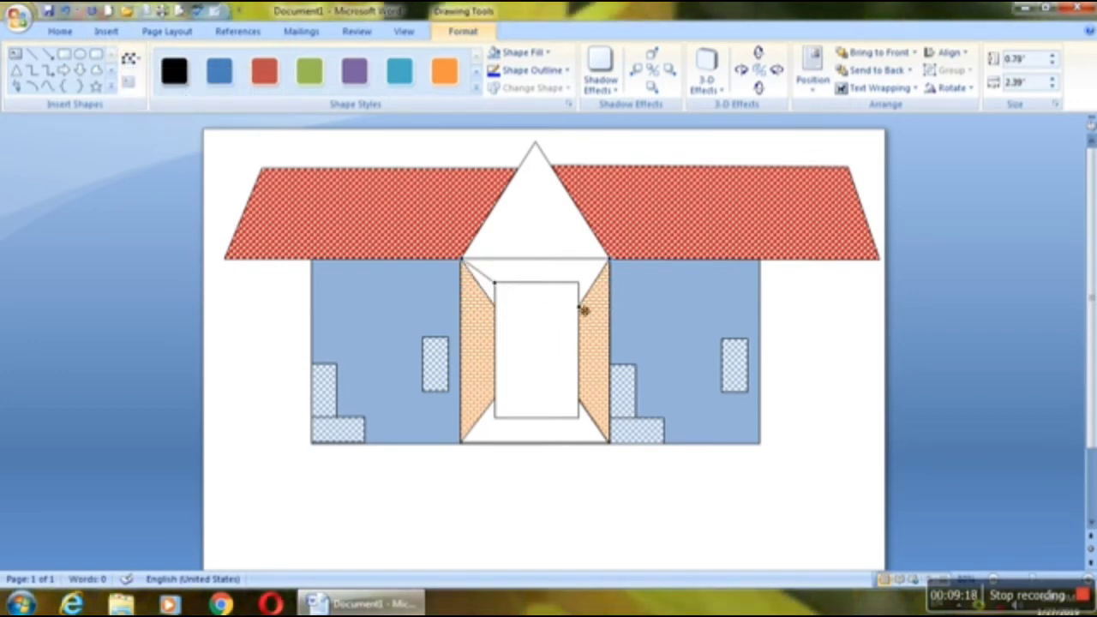
{"action": "left_click_drag", "start_coordinate": [584, 311], "coordinate": [579, 283]}
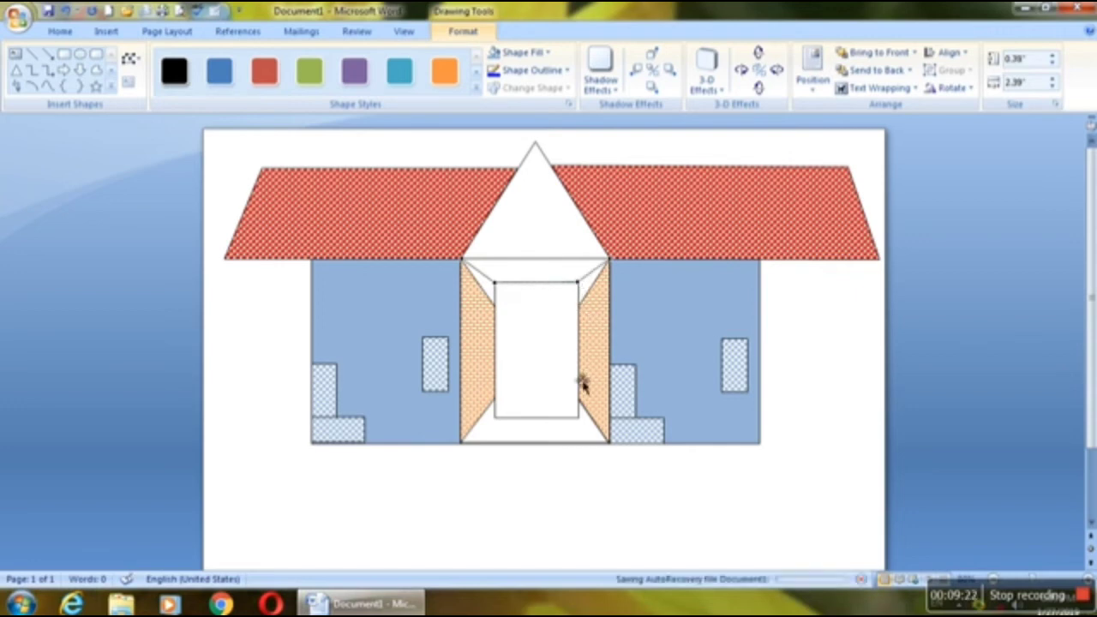
Step: Edit the lower panel's points so its two upper corners meet the inner rectangle's lower corners
{"action": "left_click", "coordinate": [558, 341]}
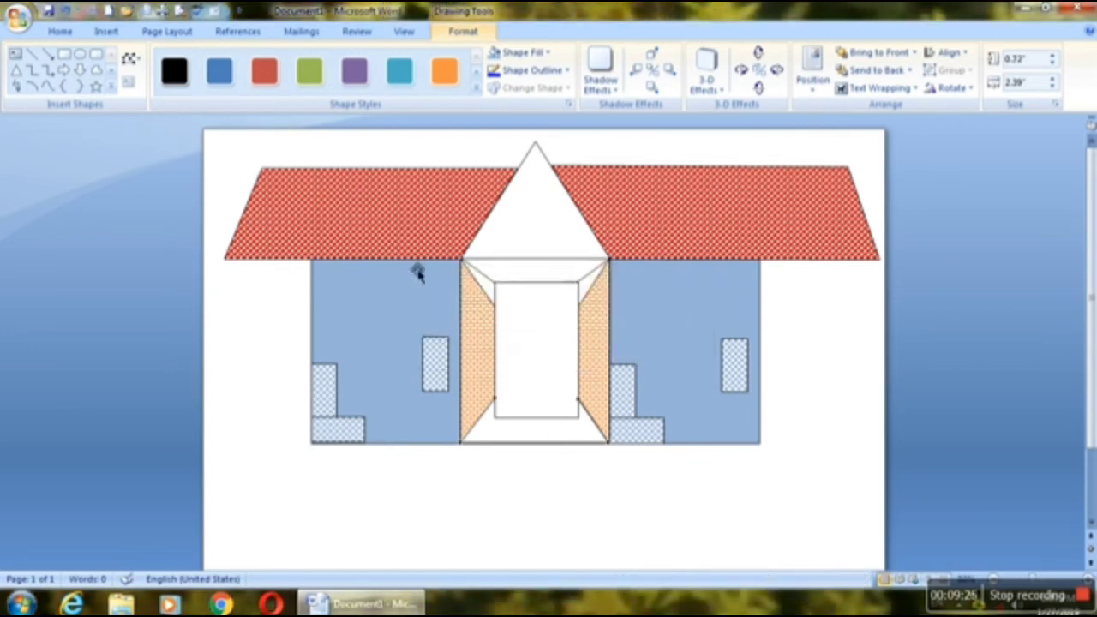
{"action": "left_click_drag", "start_coordinate": [500, 406], "coordinate": [500, 423]}
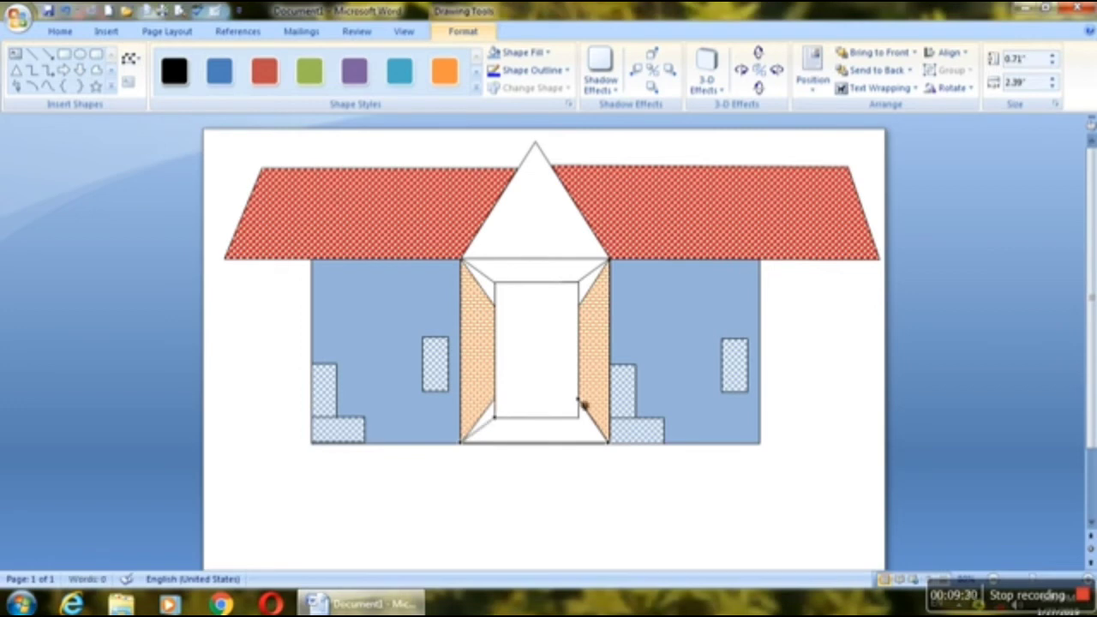
{"action": "left_click_drag", "start_coordinate": [584, 405], "coordinate": [585, 424]}
Step: Edit the points of the right and left brick panels so their inner corners meet the inner rectangle's corners
{"action": "left_click", "coordinate": [597, 405]}
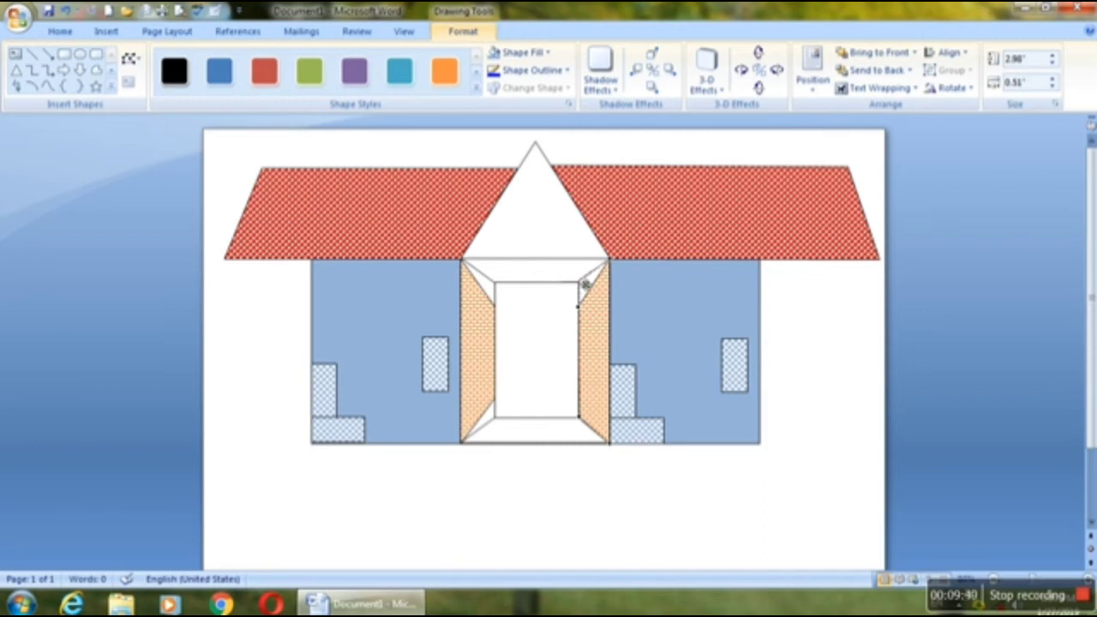
{"action": "left_click", "coordinate": [490, 315]}
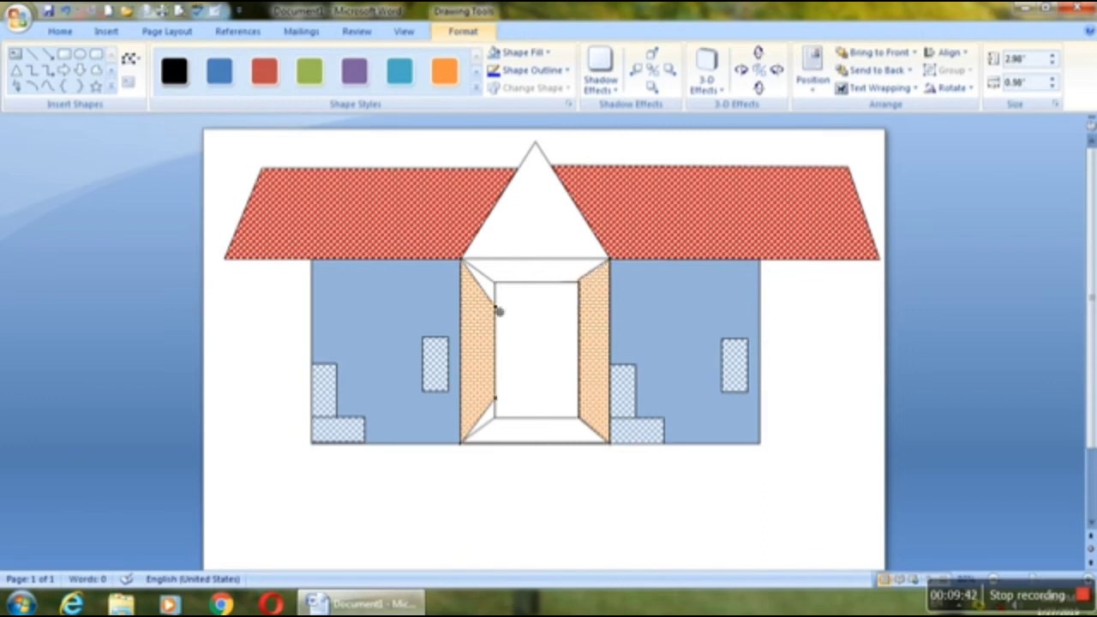
{"action": "left_click_drag", "start_coordinate": [495, 306], "coordinate": [497, 283]}
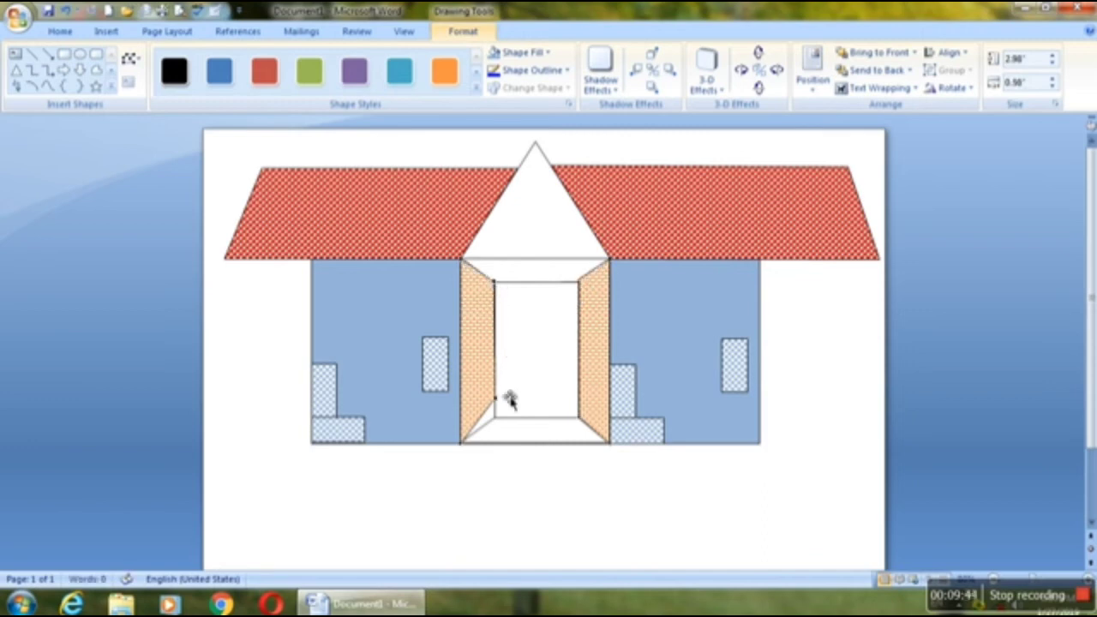
{"action": "left_click_drag", "start_coordinate": [497, 399], "coordinate": [501, 422]}
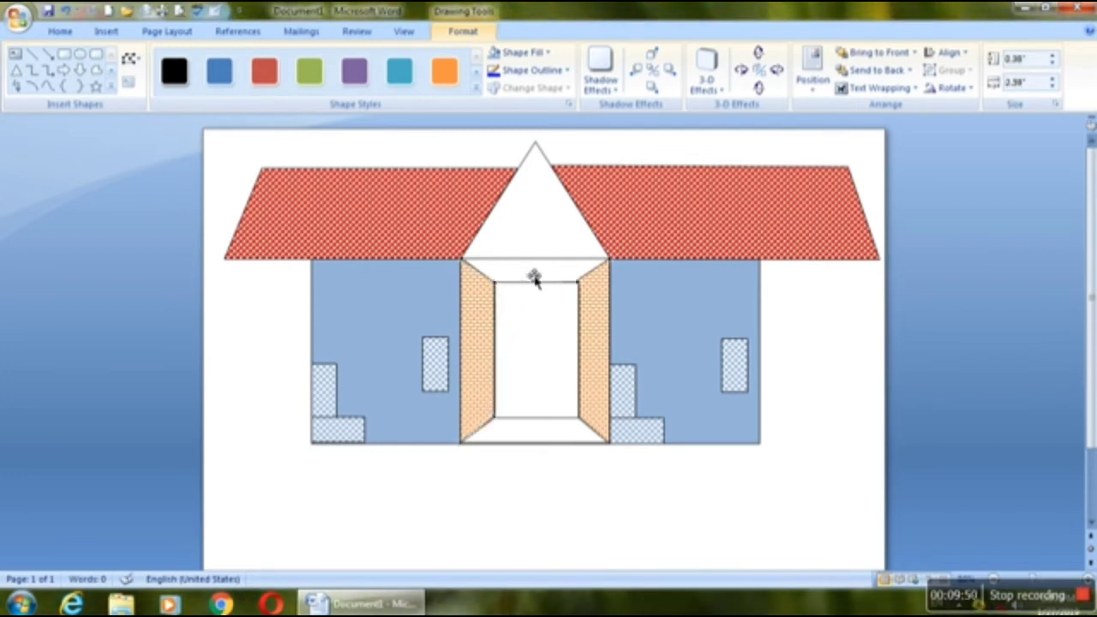
Step: Fill the middle wall's upper and lower panels with the Horizontal brick pattern using a dark orange foreground
{"action": "left_click", "coordinate": [527, 432], "text": "shift"}
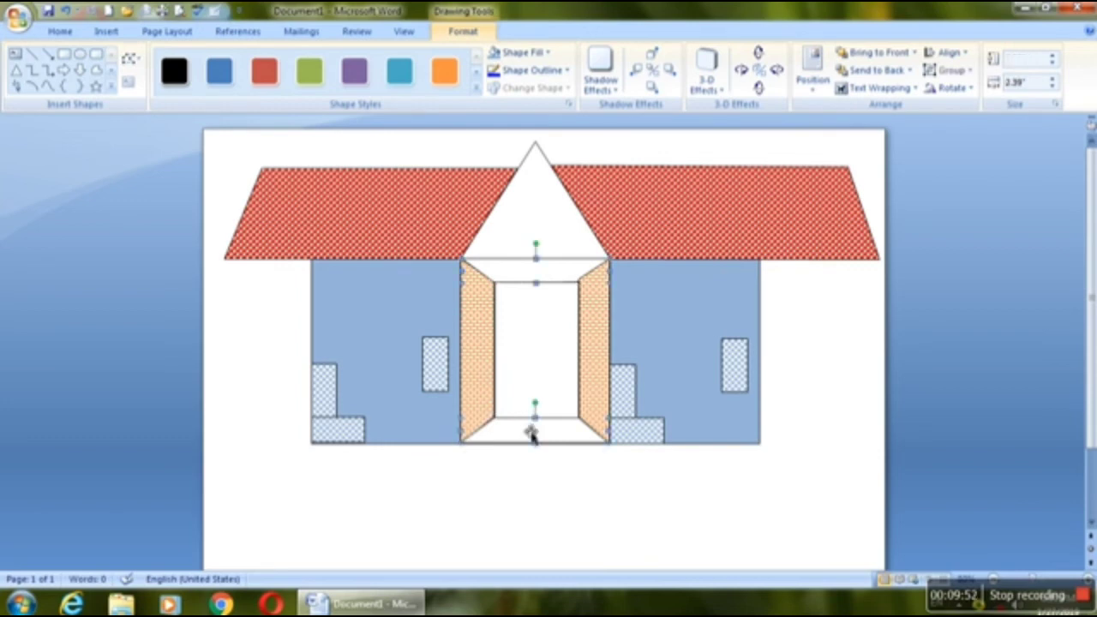
{"action": "left_click", "coordinate": [547, 54]}
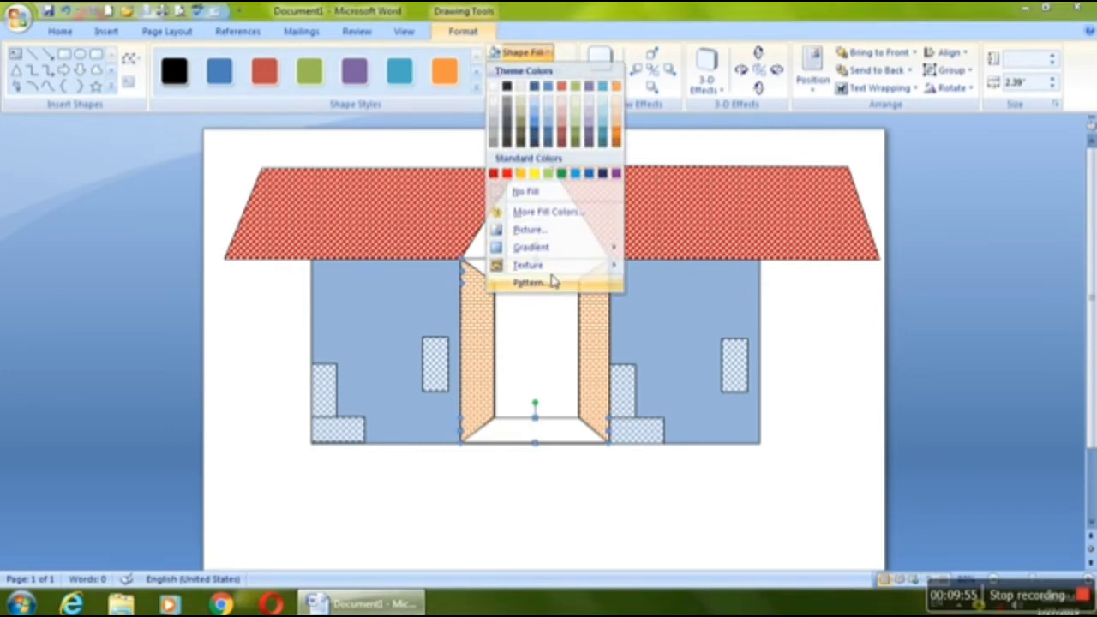
{"action": "left_click", "coordinate": [552, 283]}
{"action": "left_click", "coordinate": [555, 238]}
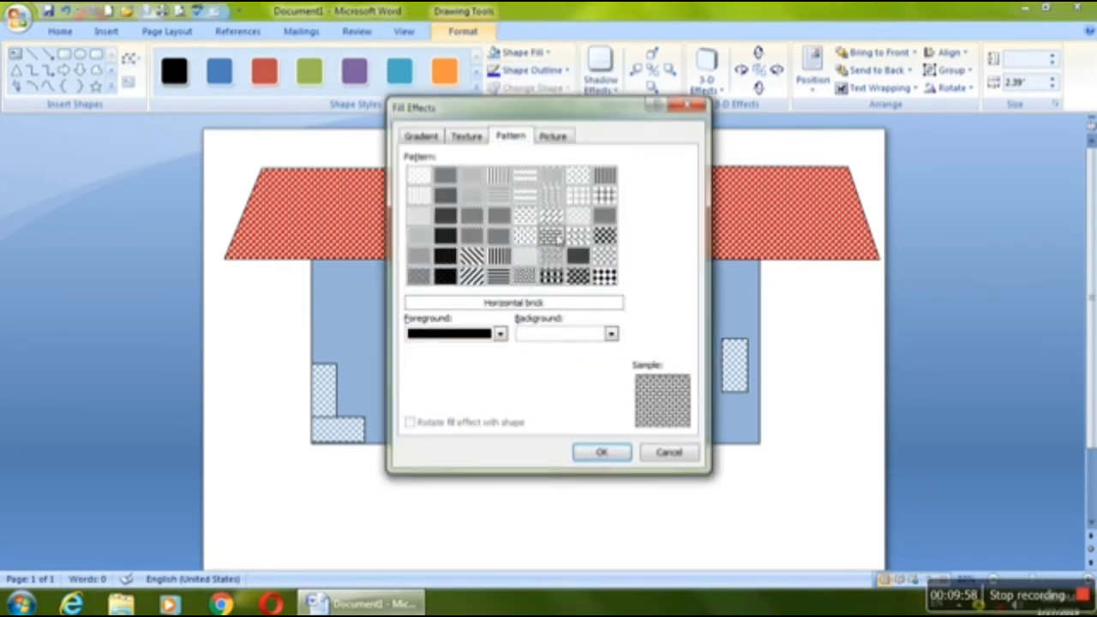
{"action": "left_click", "coordinate": [500, 334]}
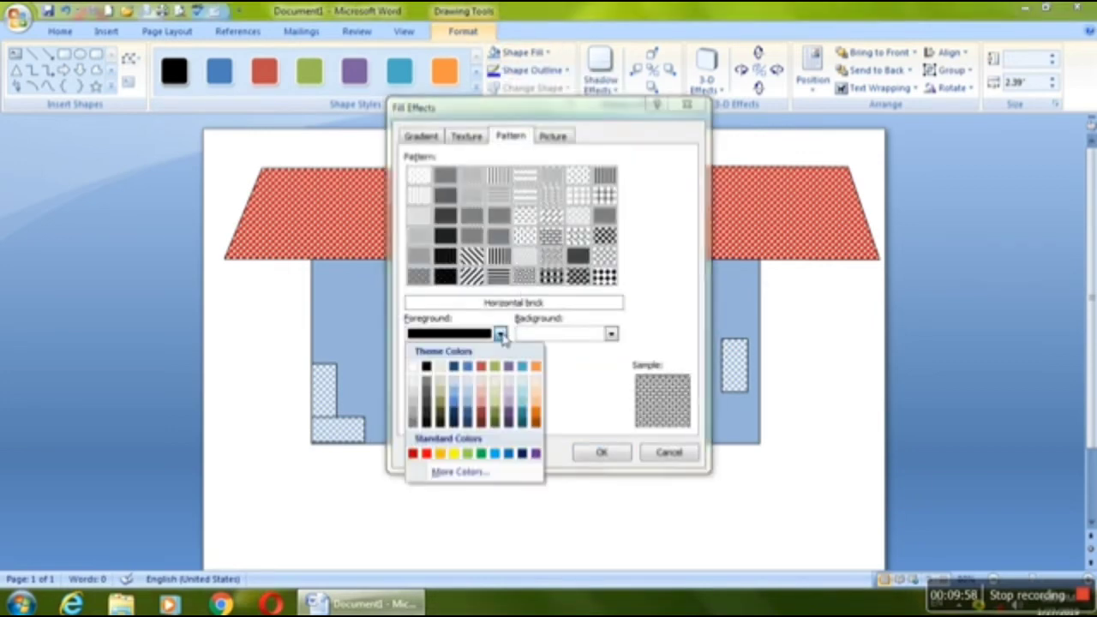
{"action": "left_click", "coordinate": [536, 417]}
{"action": "left_click", "coordinate": [601, 452]}
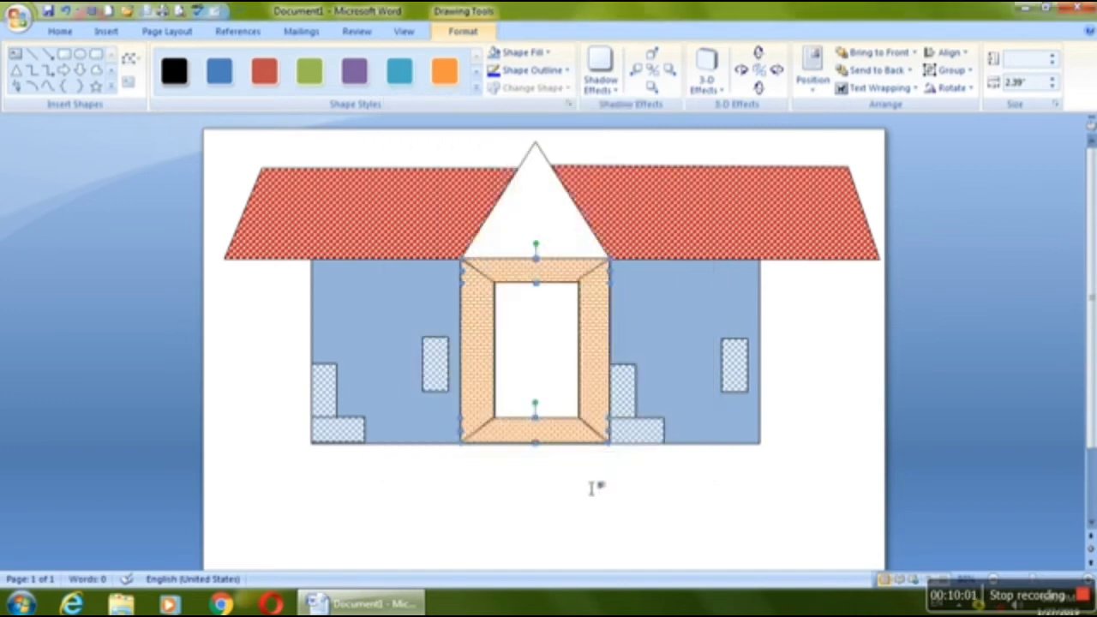
{"action": "left_click", "coordinate": [586, 499]}
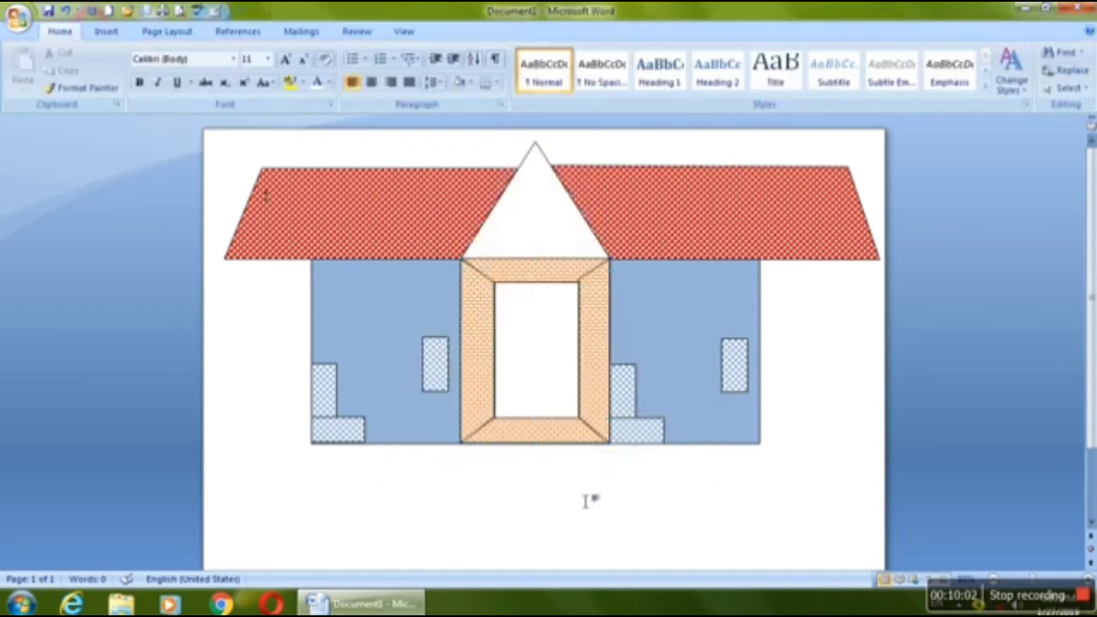
Step: Draw a rectangle about 0.43" high and 7.24" wide along the base of all three walls and send it to the back
{"action": "left_click", "coordinate": [405, 429]}
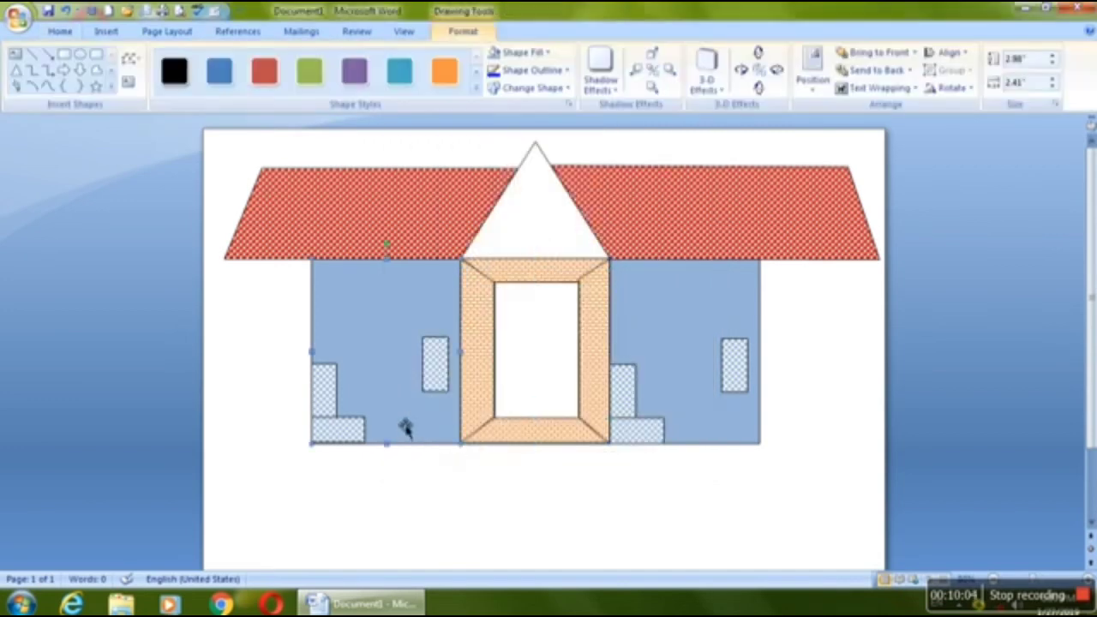
{"action": "left_click", "coordinate": [63, 55]}
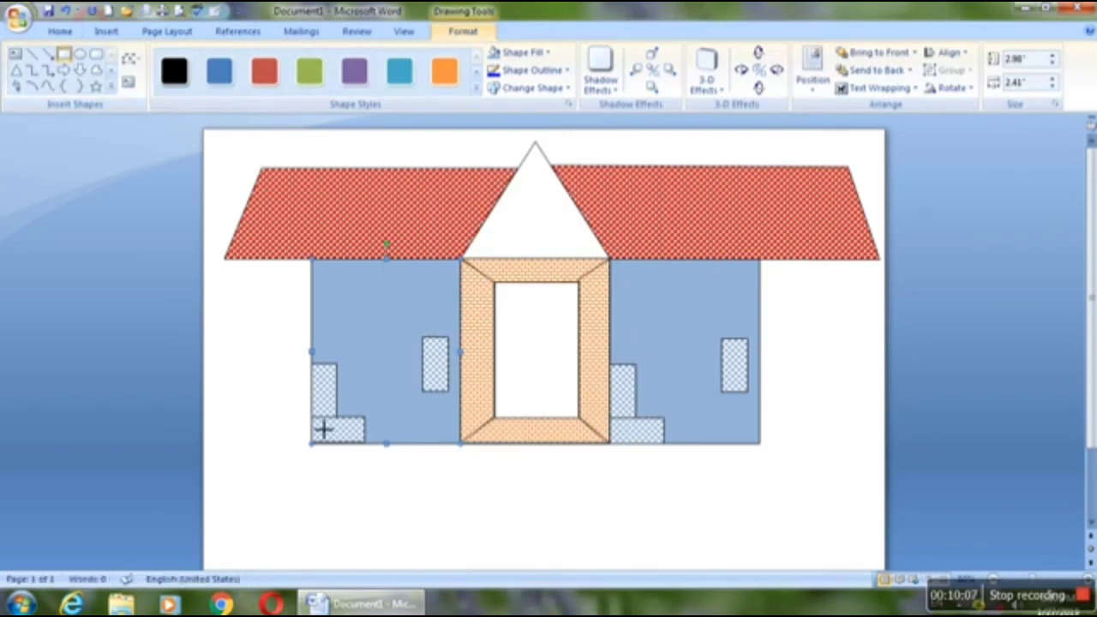
{"action": "mouse_move", "coordinate": [323, 431]}
{"action": "left_mouse_down"}
{"action": "mouse_move", "coordinate": [443, 477]}
{"action": "mouse_move", "coordinate": [693, 475]}
{"action": "mouse_move", "coordinate": [791, 451]}
{"action": "mouse_move", "coordinate": [775, 460]}
{"action": "mouse_move", "coordinate": [760, 448]}
{"action": "left_mouse_up"}
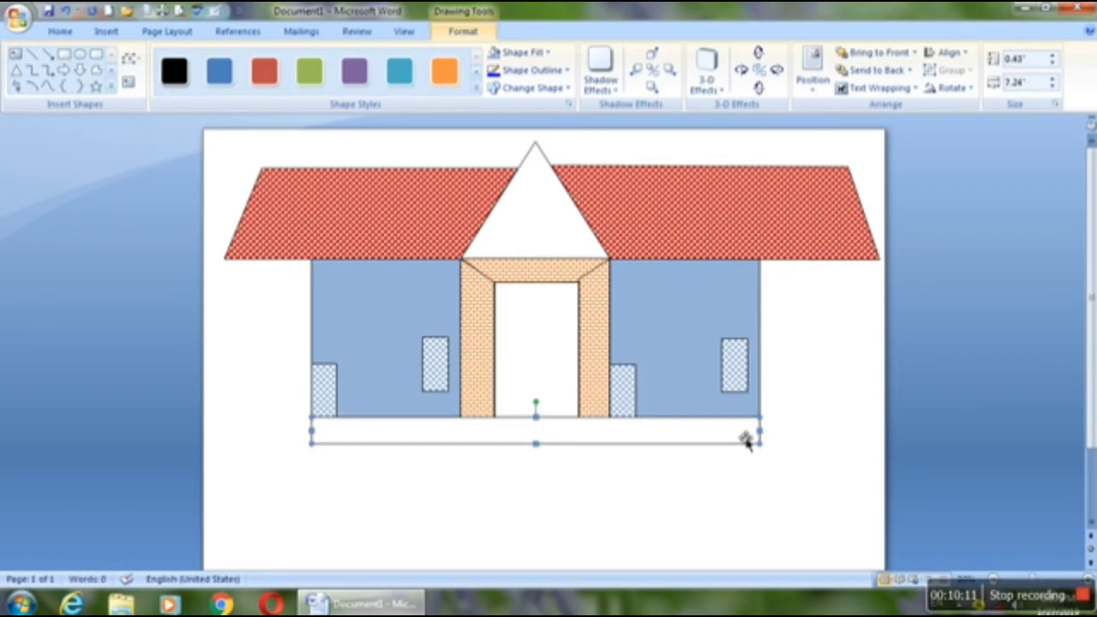
{"action": "right_click", "coordinate": [746, 438]}
{"action": "mouse_move", "coordinate": [840, 369]}
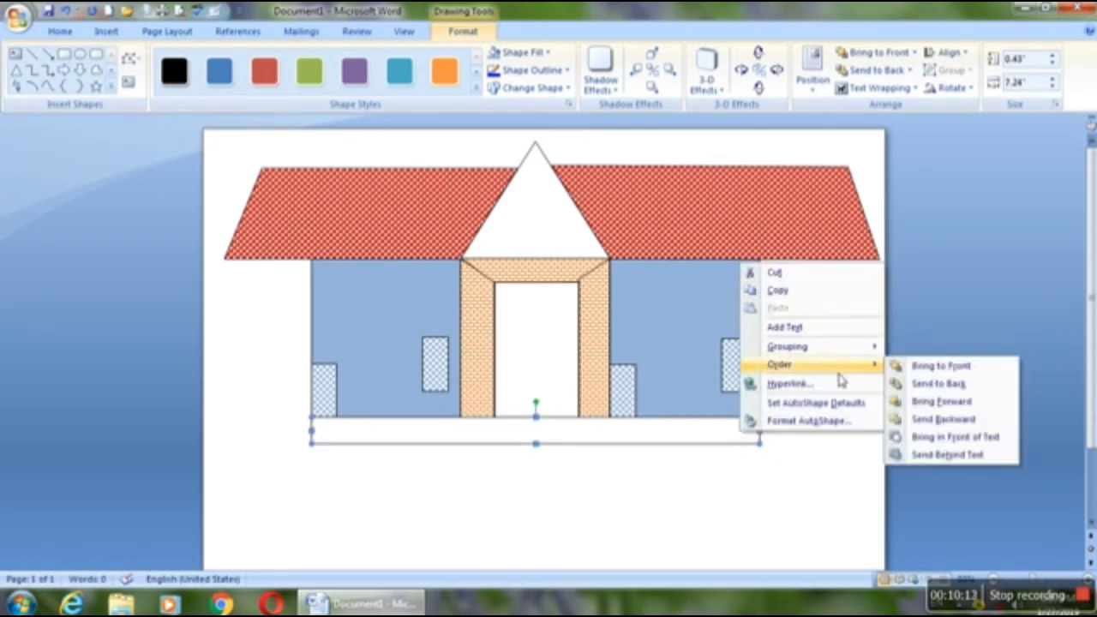
{"action": "left_click", "coordinate": [936, 384]}
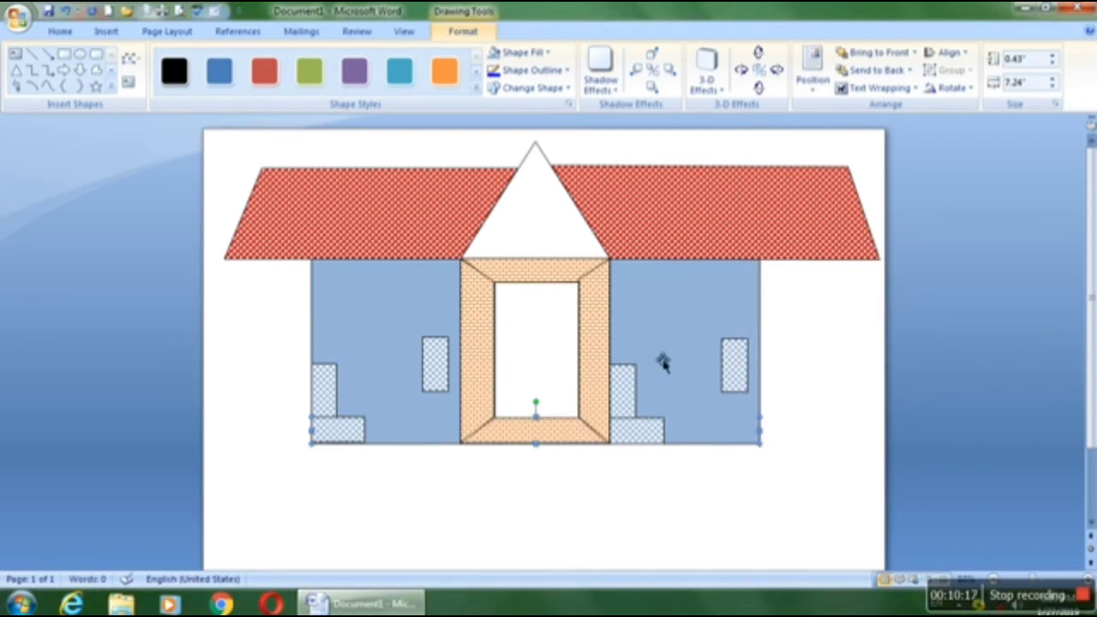
Step: Fill the base strip with the Plaid pattern using a purple foreground
{"action": "left_click", "coordinate": [519, 52]}
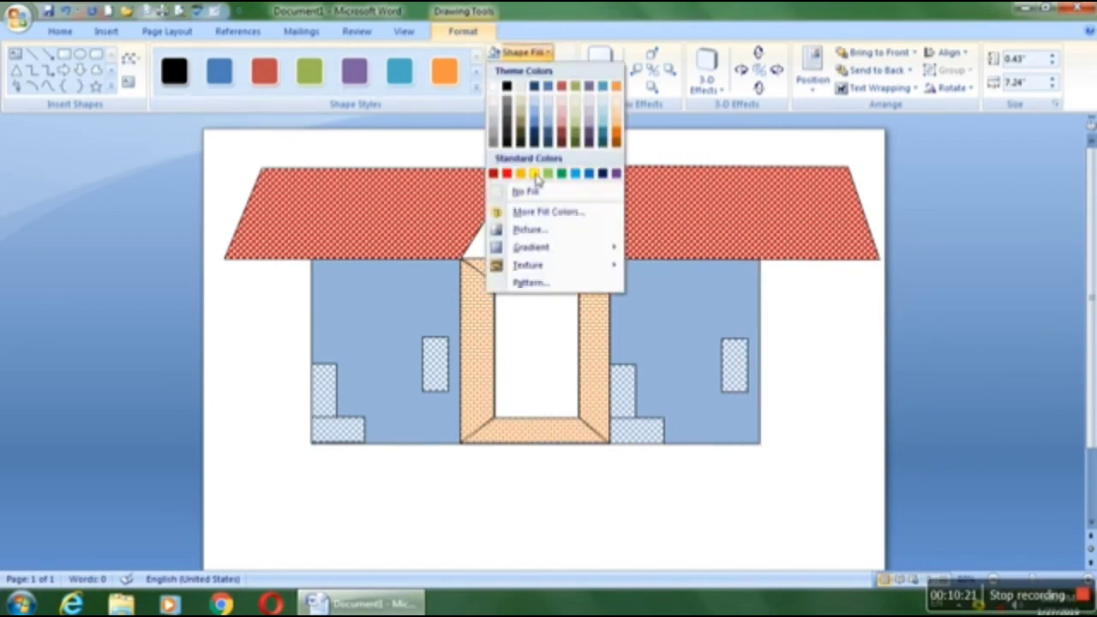
{"action": "left_click", "coordinate": [528, 284]}
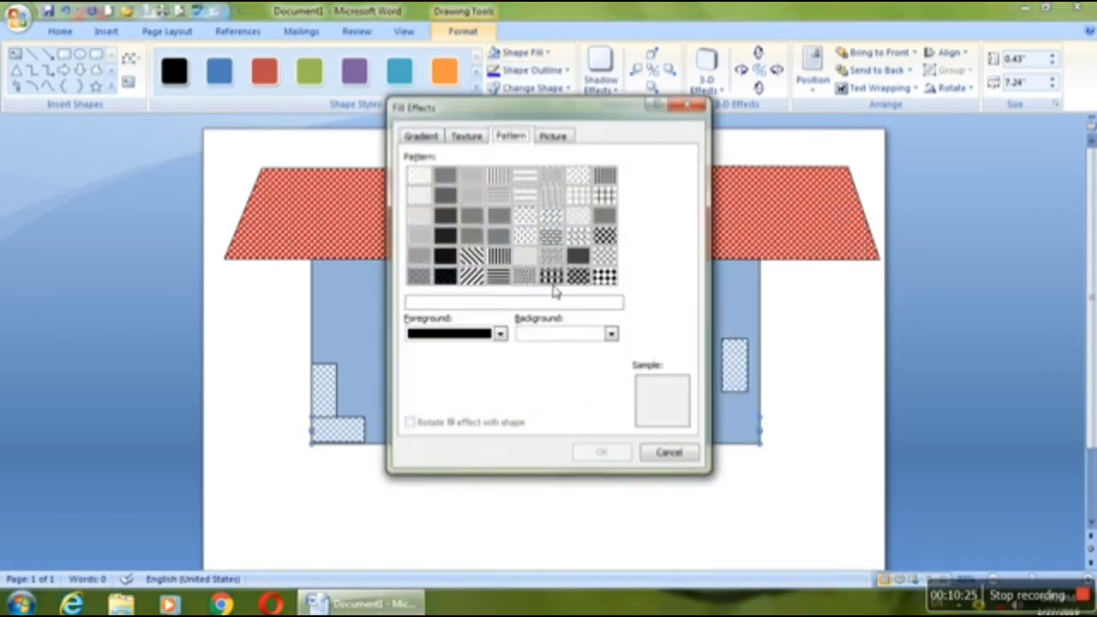
{"action": "left_click", "coordinate": [551, 276]}
{"action": "left_click", "coordinate": [500, 335]}
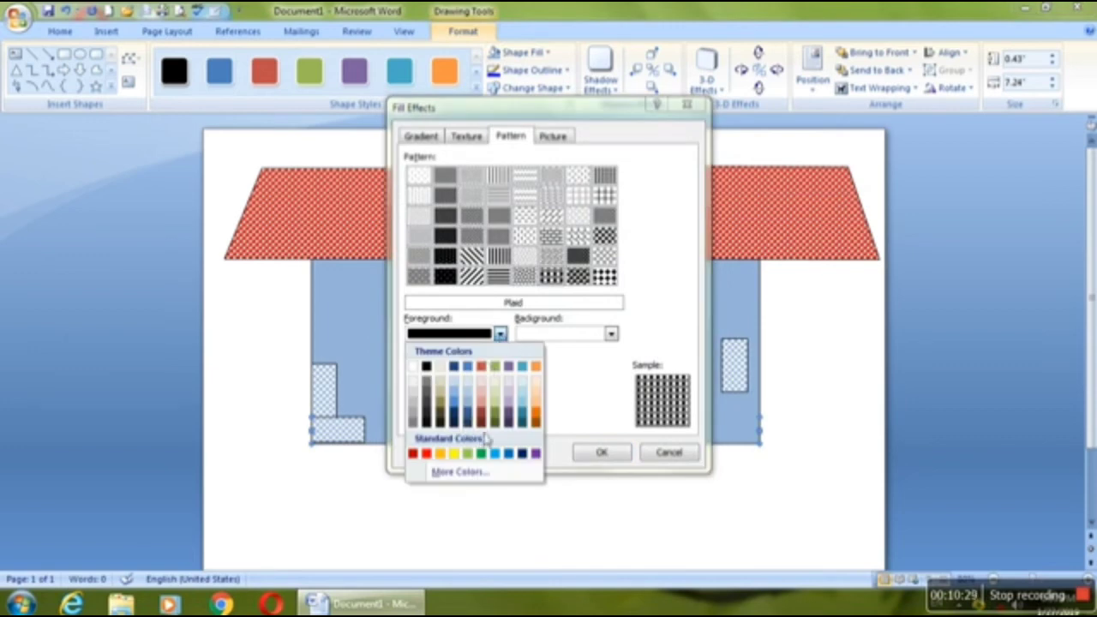
{"action": "left_click", "coordinate": [535, 454]}
{"action": "left_click", "coordinate": [594, 455]}
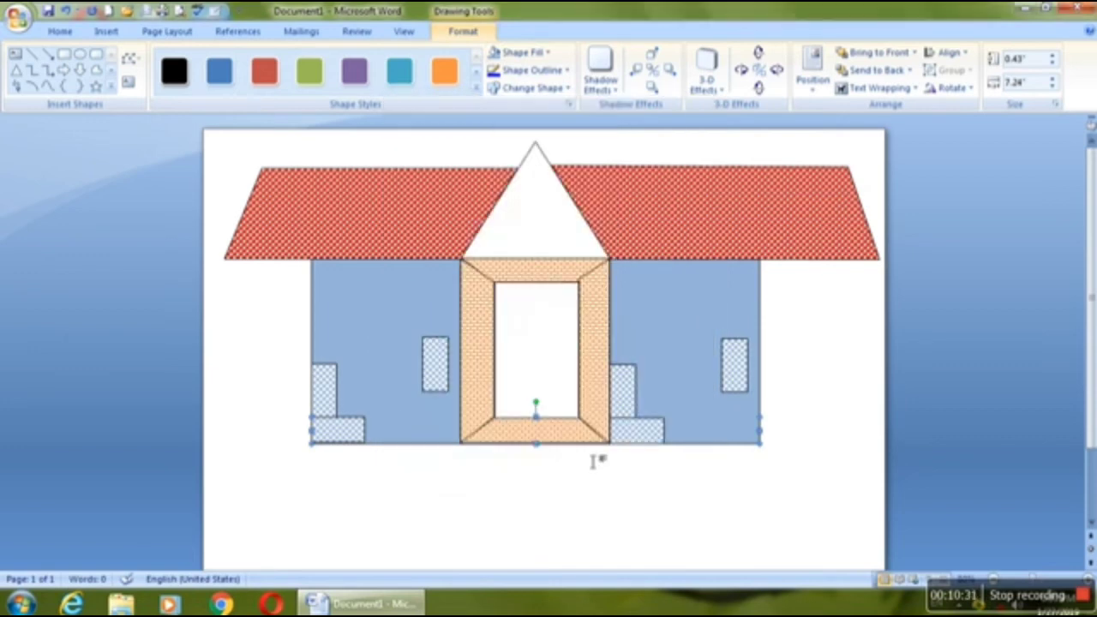
Step: Send the right and left blue walls behind the text so that they lie beneath the base strip
{"action": "right_click", "coordinate": [677, 436]}
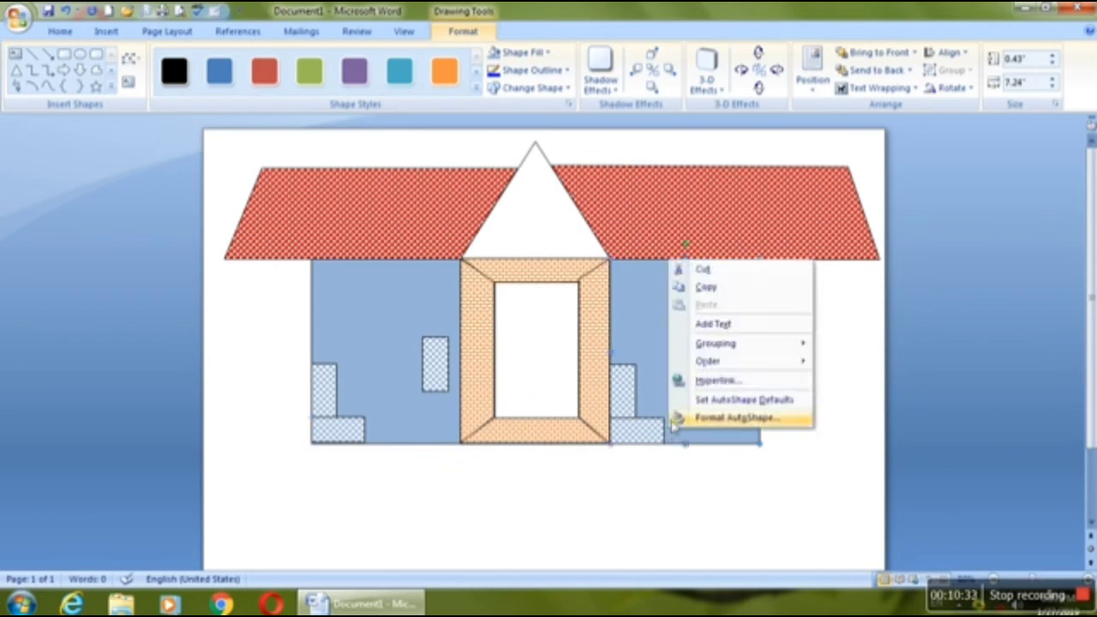
{"action": "mouse_move", "coordinate": [752, 361]}
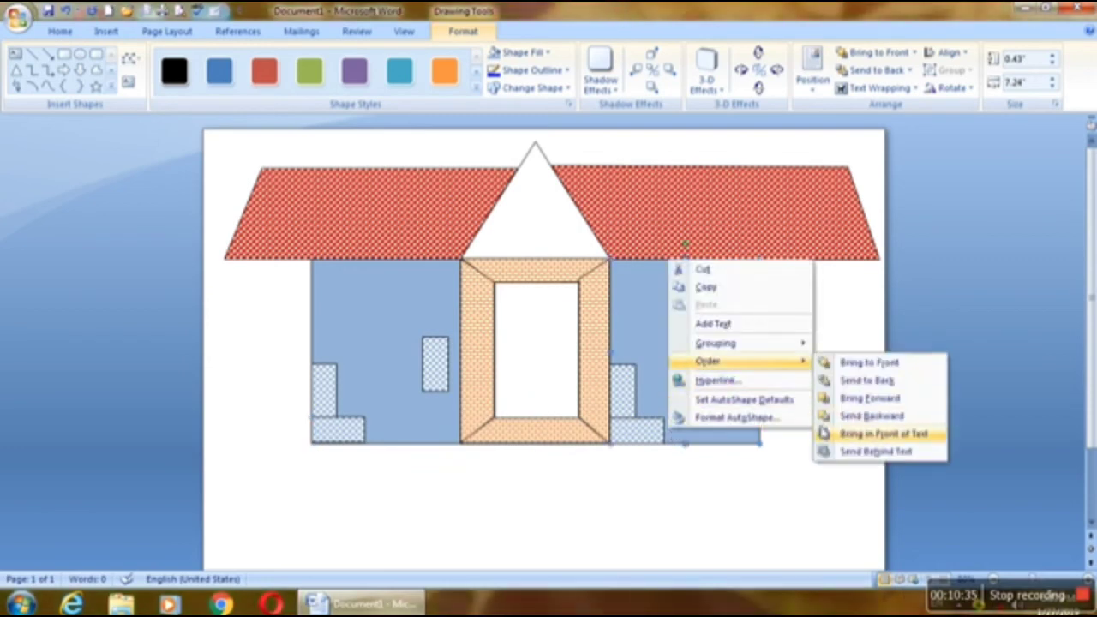
{"action": "left_click", "coordinate": [843, 451]}
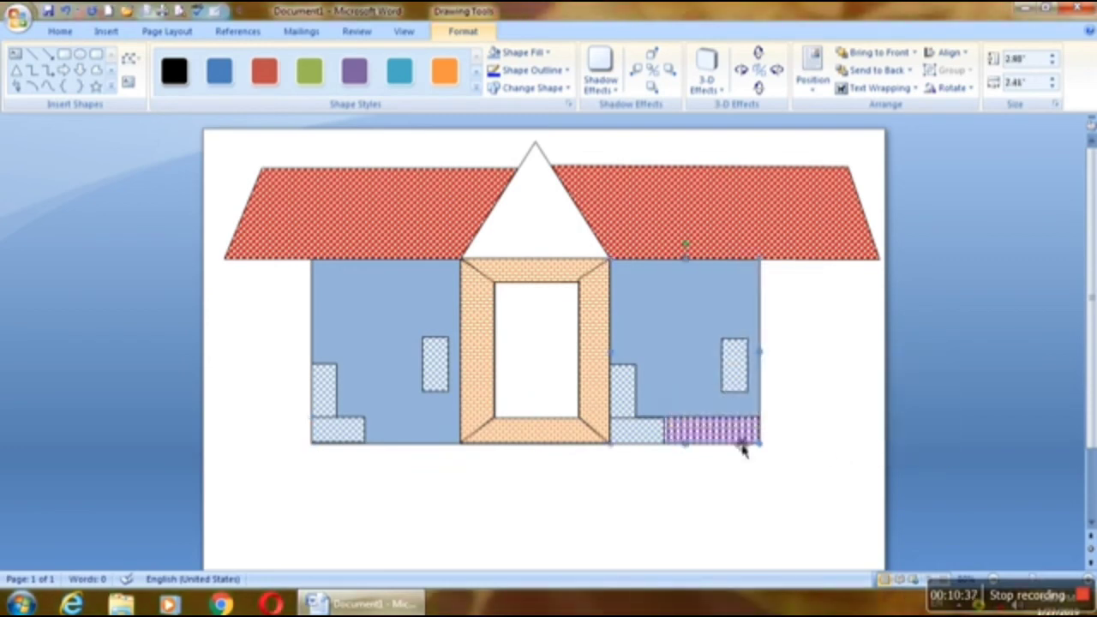
{"action": "left_click", "coordinate": [421, 441]}
{"action": "left_click", "coordinate": [503, 517]}
{"action": "left_click", "coordinate": [709, 448]}
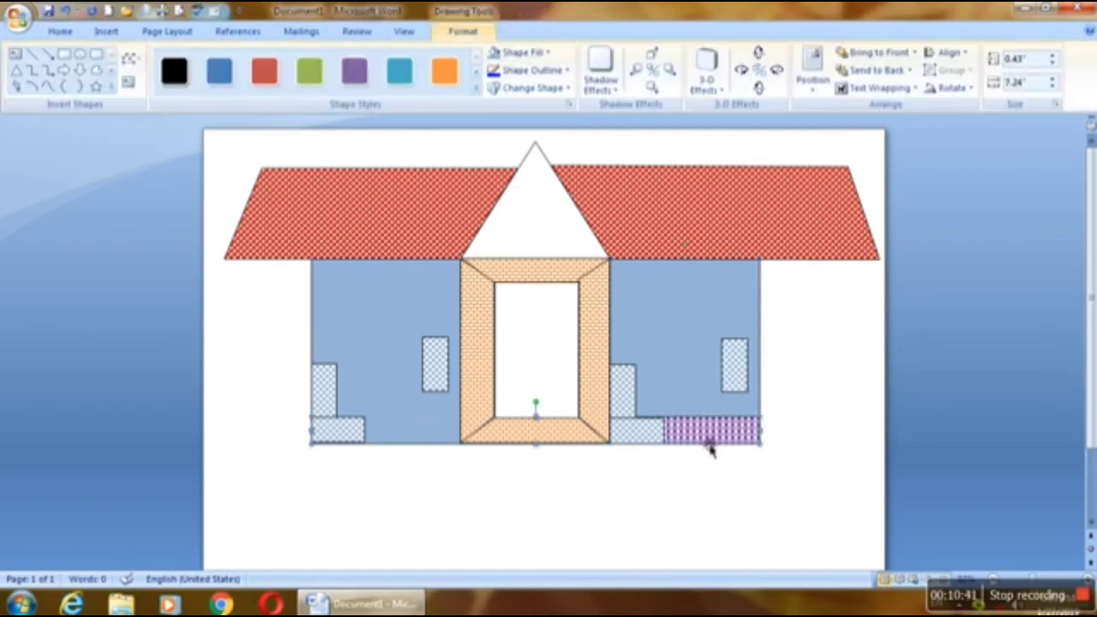
{"action": "right_click", "coordinate": [416, 438]}
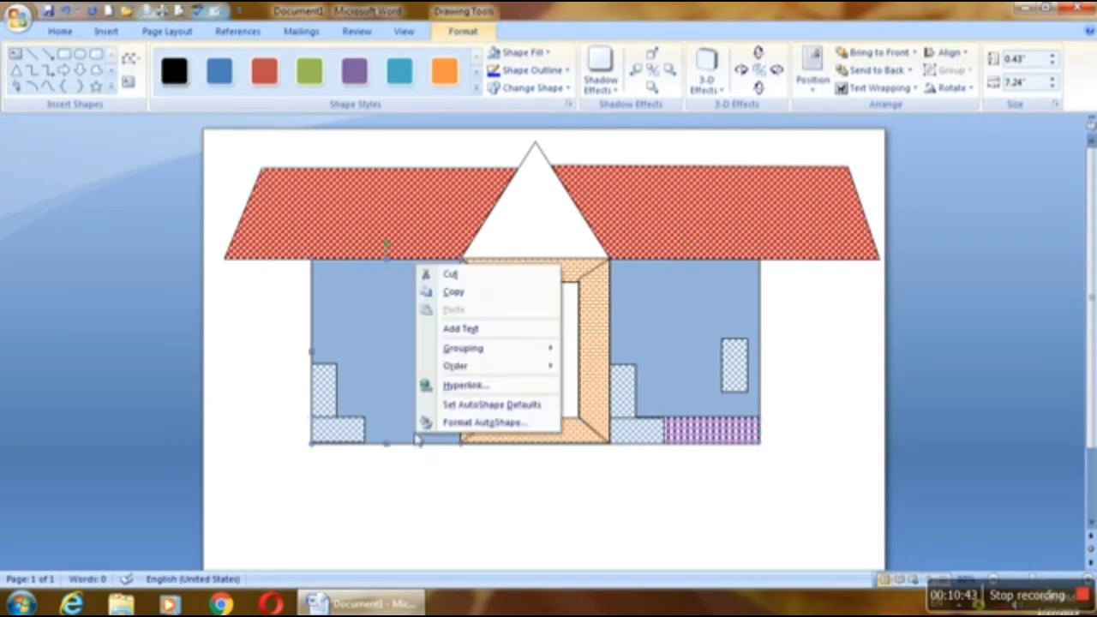
{"action": "mouse_move", "coordinate": [497, 366]}
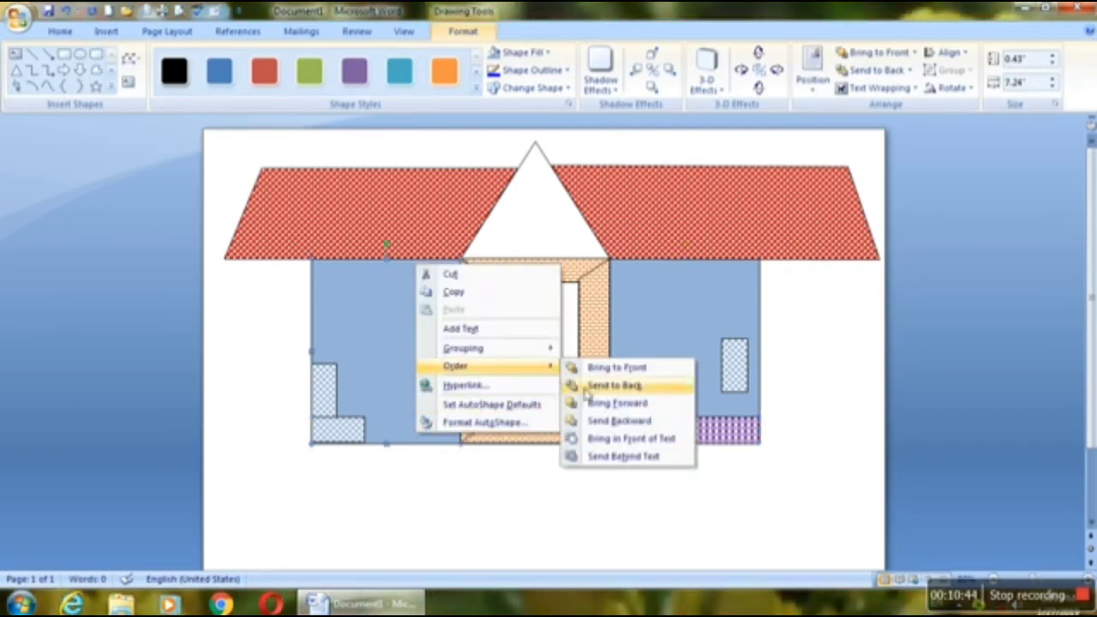
{"action": "left_click", "coordinate": [639, 457]}
{"action": "left_click", "coordinate": [613, 502]}
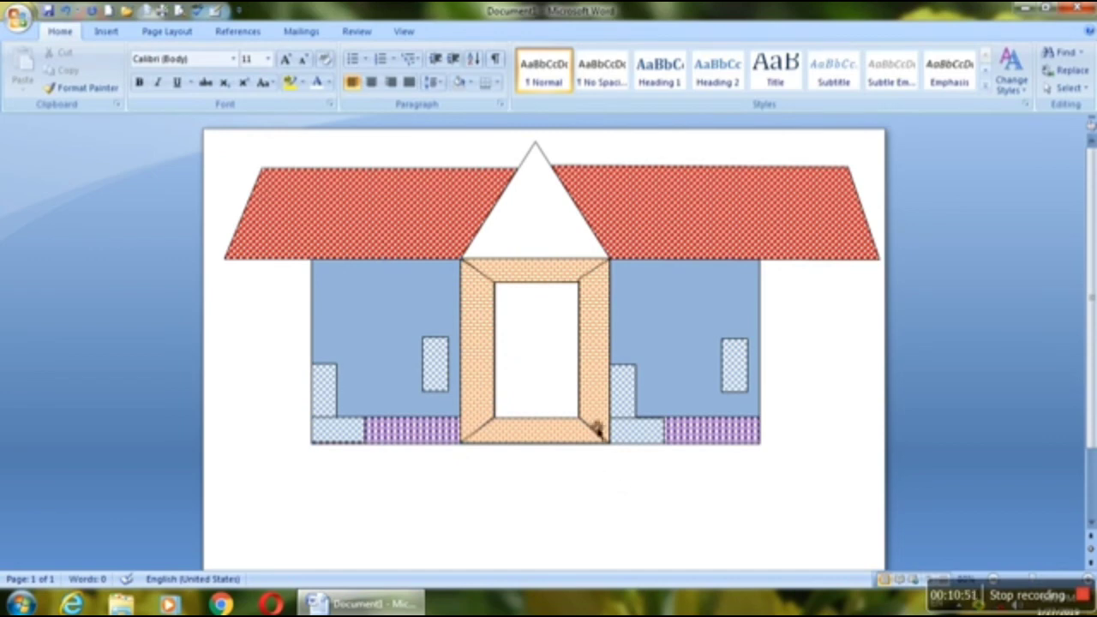
Step: Fill the middle roof triangle with the Large confetti pattern, keeping the black foreground and white background
{"action": "left_click", "coordinate": [547, 230]}
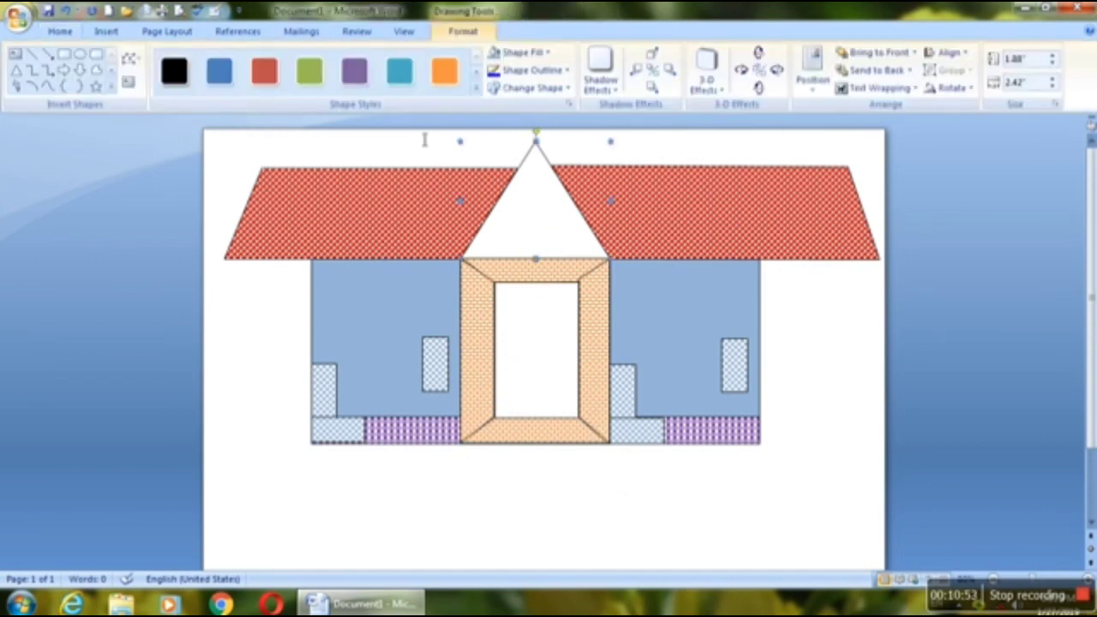
{"action": "left_click", "coordinate": [536, 55]}
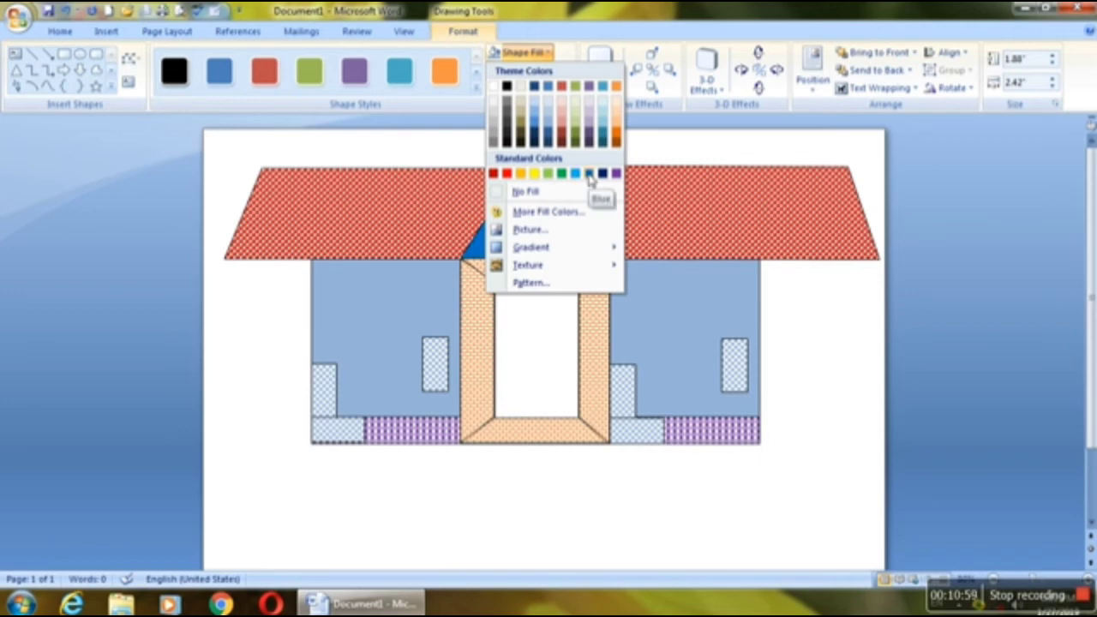
{"action": "left_click", "coordinate": [530, 282]}
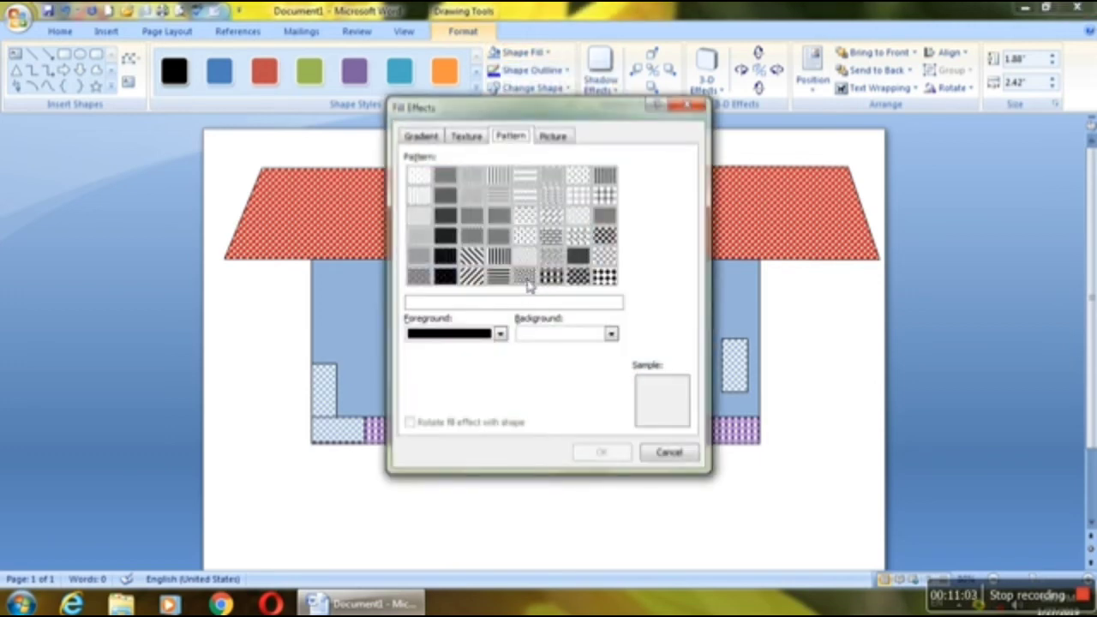
{"action": "left_click", "coordinate": [527, 277]}
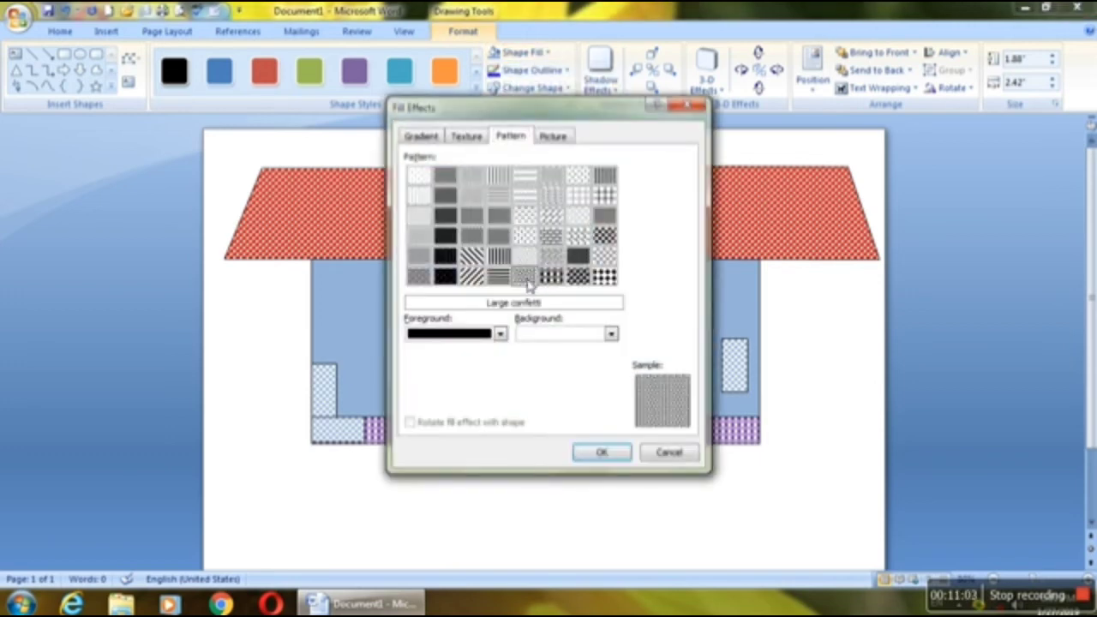
{"action": "left_click", "coordinate": [592, 452]}
{"action": "left_click", "coordinate": [792, 359]}
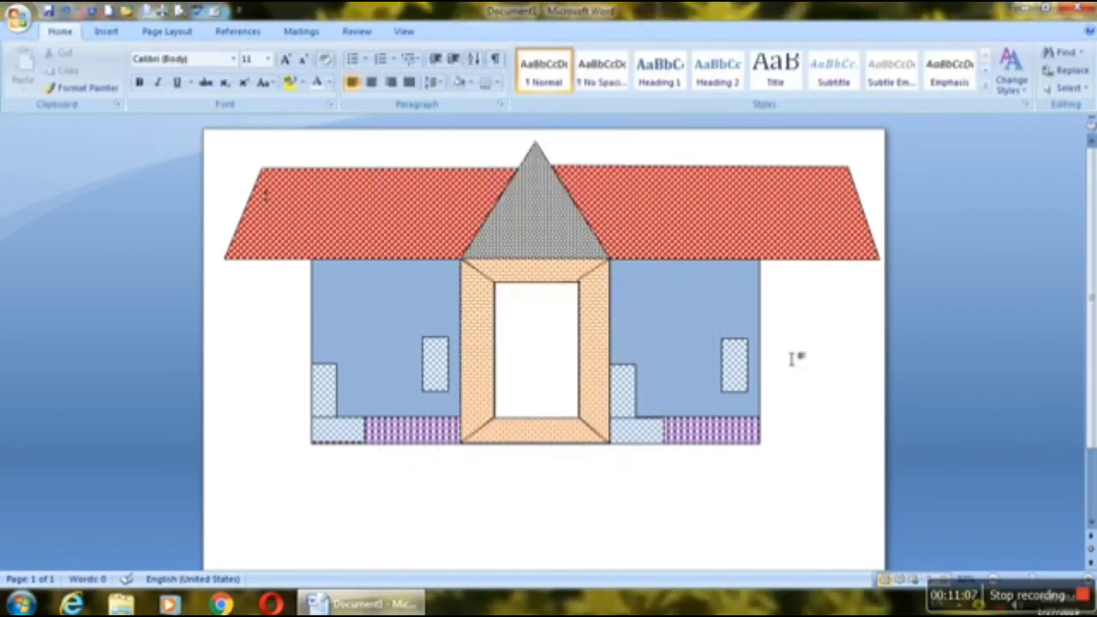
Step: Draw a freeform open door leaf about 2.17" high and 0.63" wide along the left edge of the middle wall's inner rectangle
{"action": "scroll", "coordinate": [1063, 292], "scroll_direction": "down", "scroll_amount": 2}
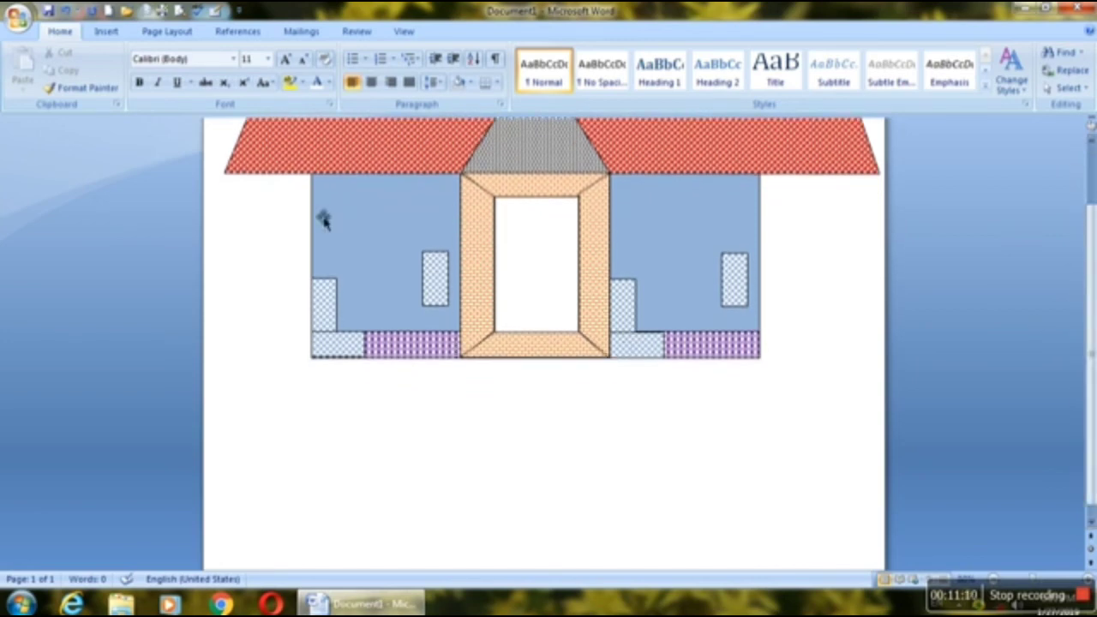
{"action": "left_click", "coordinate": [120, 32]}
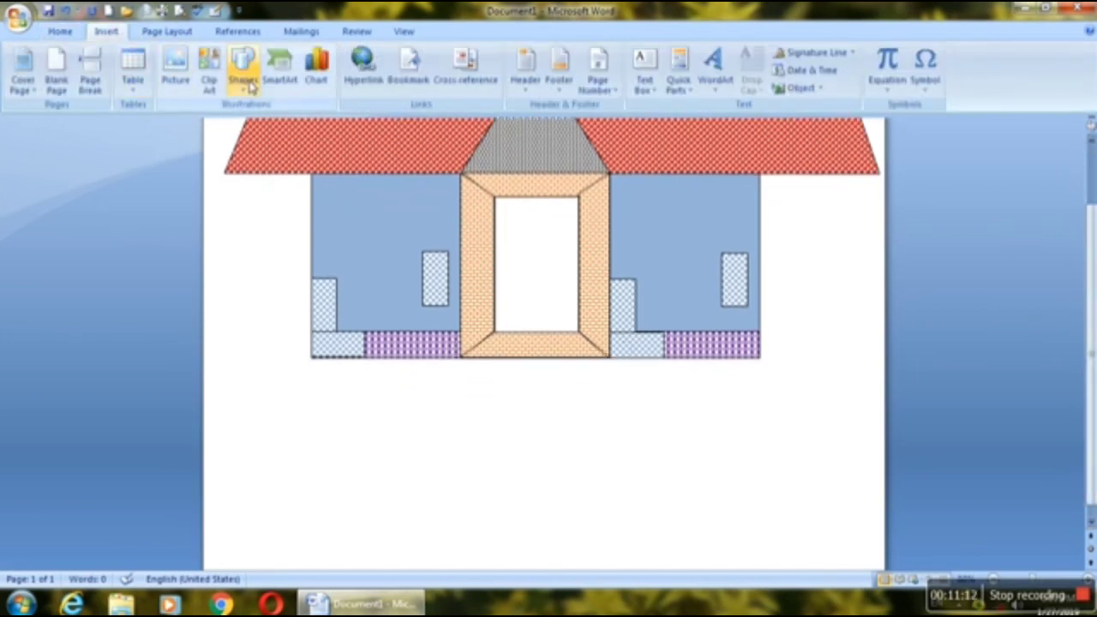
{"action": "left_click", "coordinate": [243, 68]}
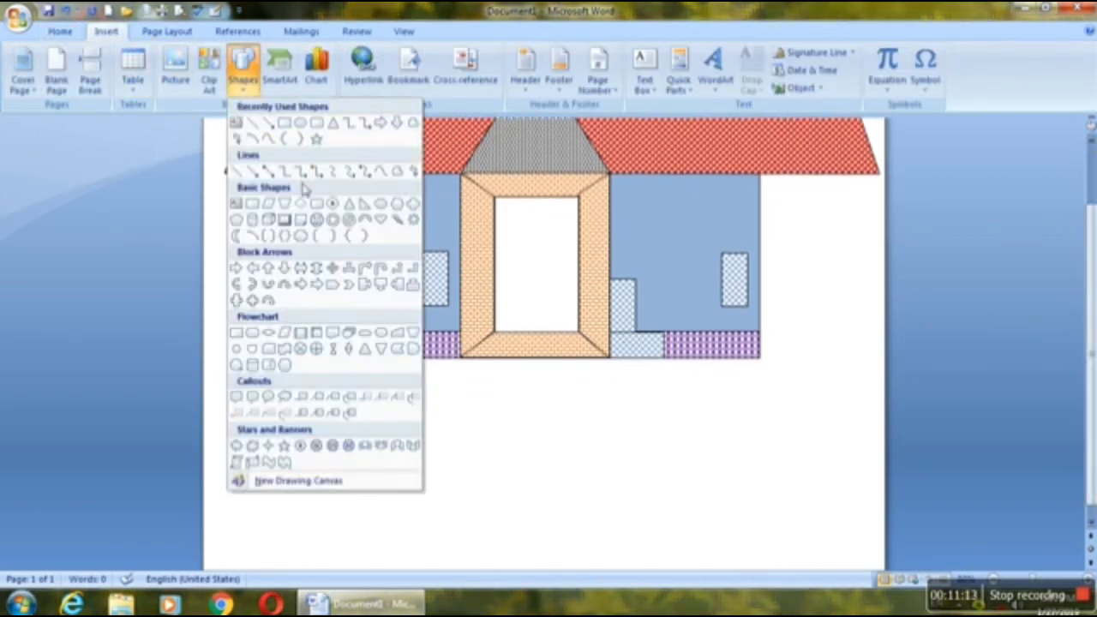
{"action": "left_click", "coordinate": [410, 125]}
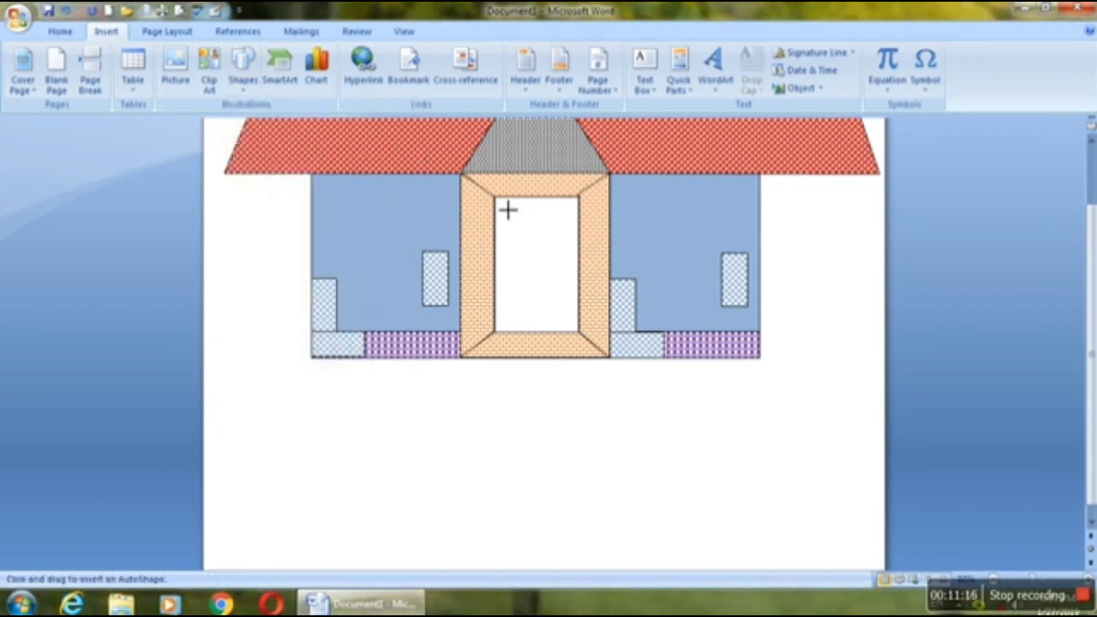
{"action": "mouse_move", "coordinate": [499, 201]}
{"action": "left_mouse_down"}
{"action": "mouse_move", "coordinate": [551, 243]}
{"action": "mouse_move", "coordinate": [549, 342]}
{"action": "left_mouse_up"}
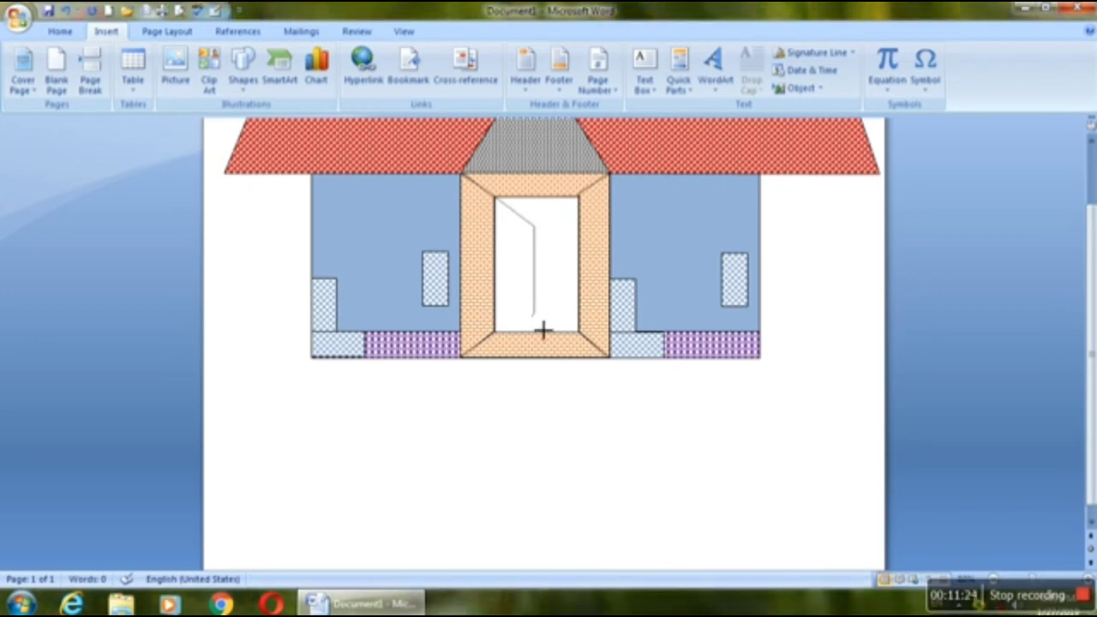
{"action": "left_click", "coordinate": [542, 330]}
{"action": "left_click", "coordinate": [508, 344]}
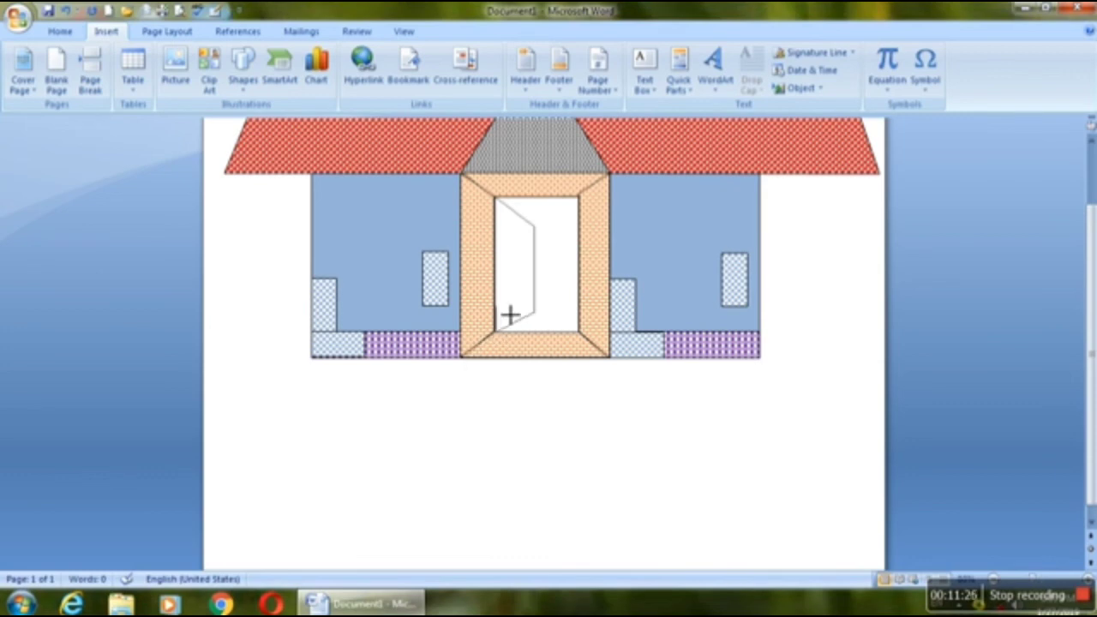
{"action": "left_click", "coordinate": [505, 209]}
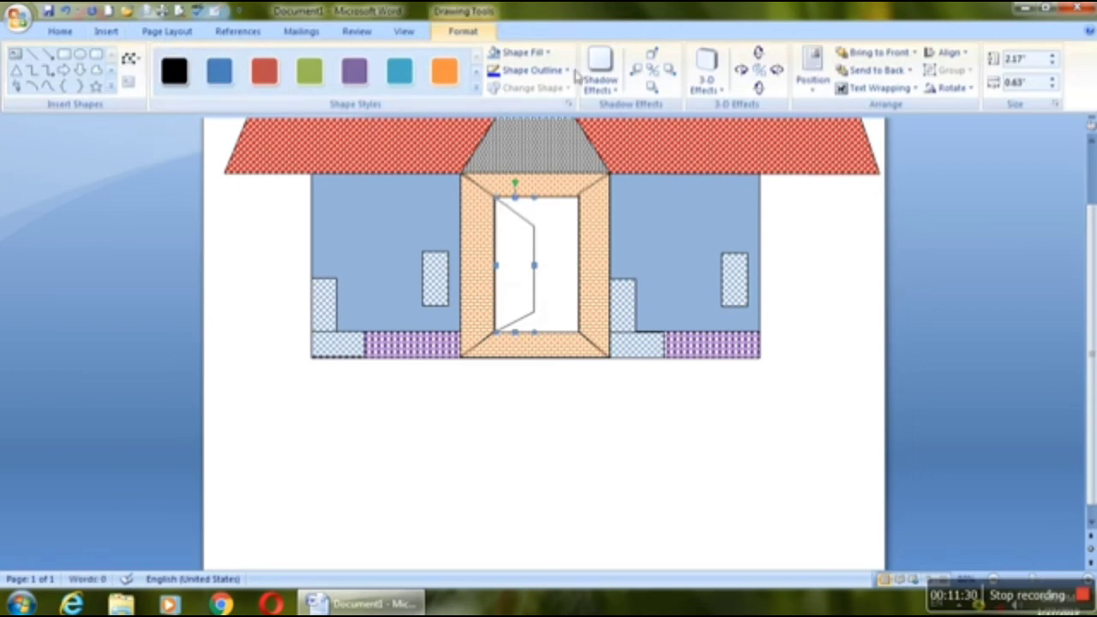
Step: Fill the freeform door leaf with the dark green marble texture
{"action": "left_click", "coordinate": [543, 52]}
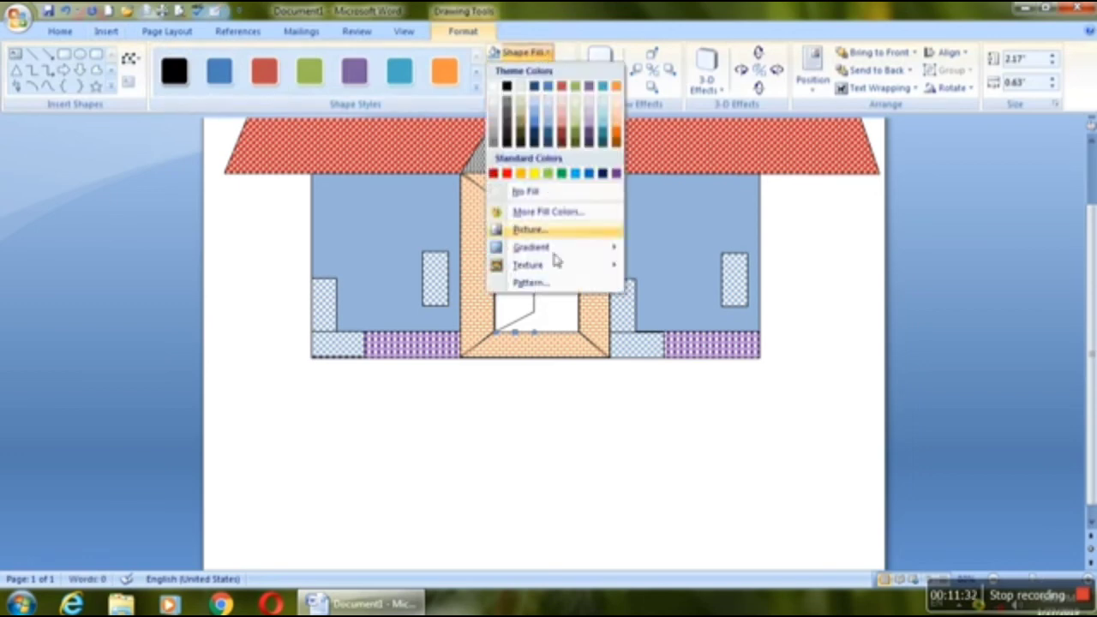
{"action": "mouse_move", "coordinate": [568, 265]}
{"action": "left_click", "coordinate": [658, 308]}
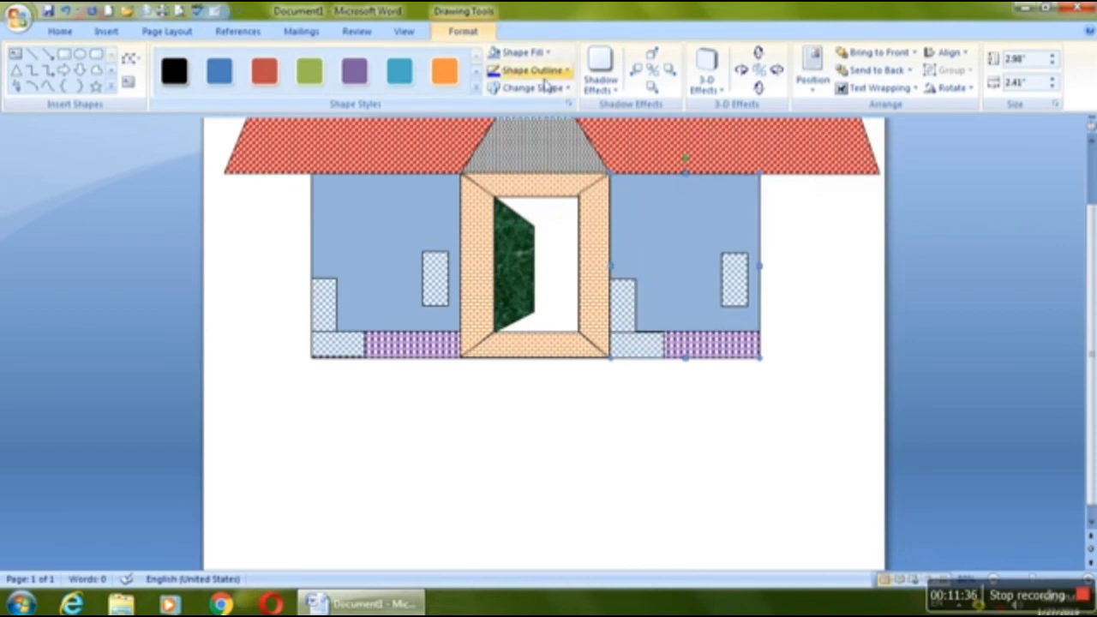
Step: Try the Water droplets texture on the right wall and undo that fill
{"action": "left_click", "coordinate": [543, 53]}
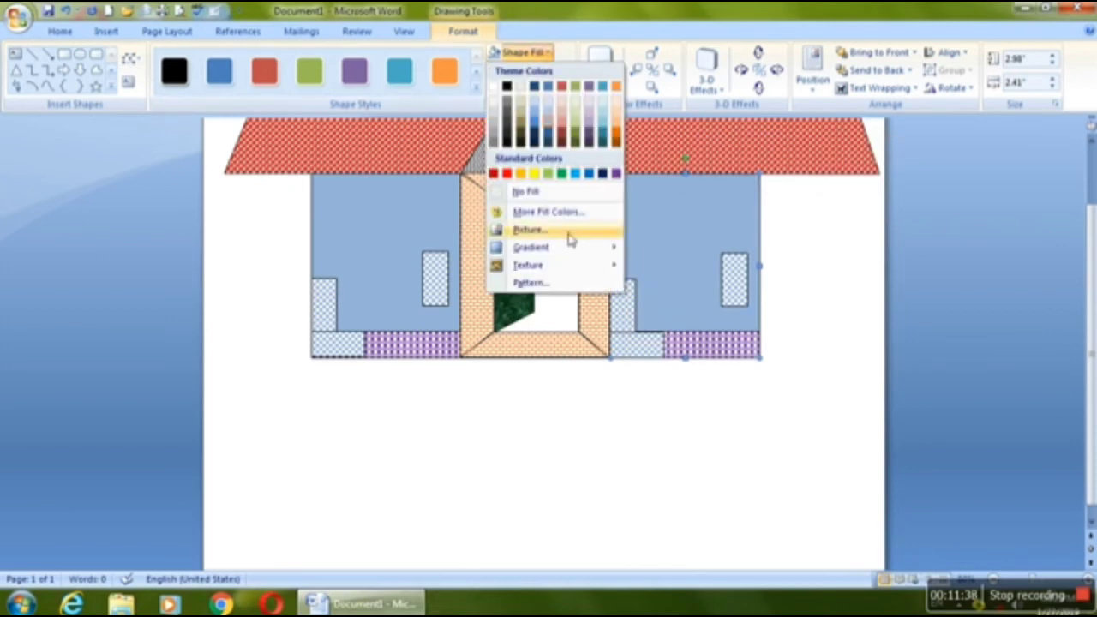
{"action": "mouse_move", "coordinate": [583, 267]}
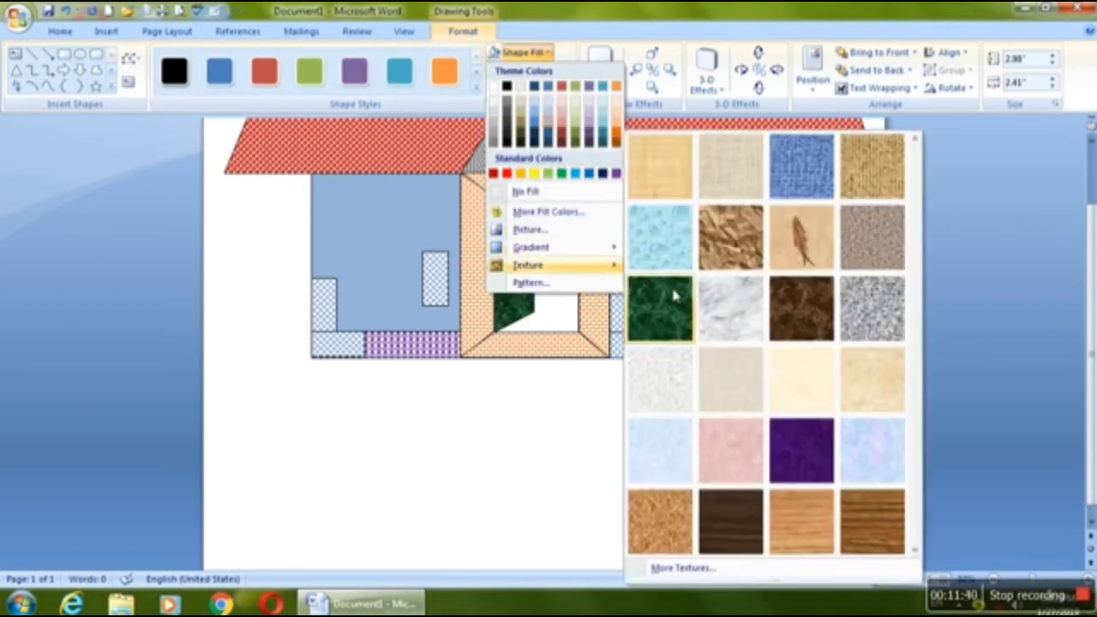
{"action": "left_click", "coordinate": [672, 232]}
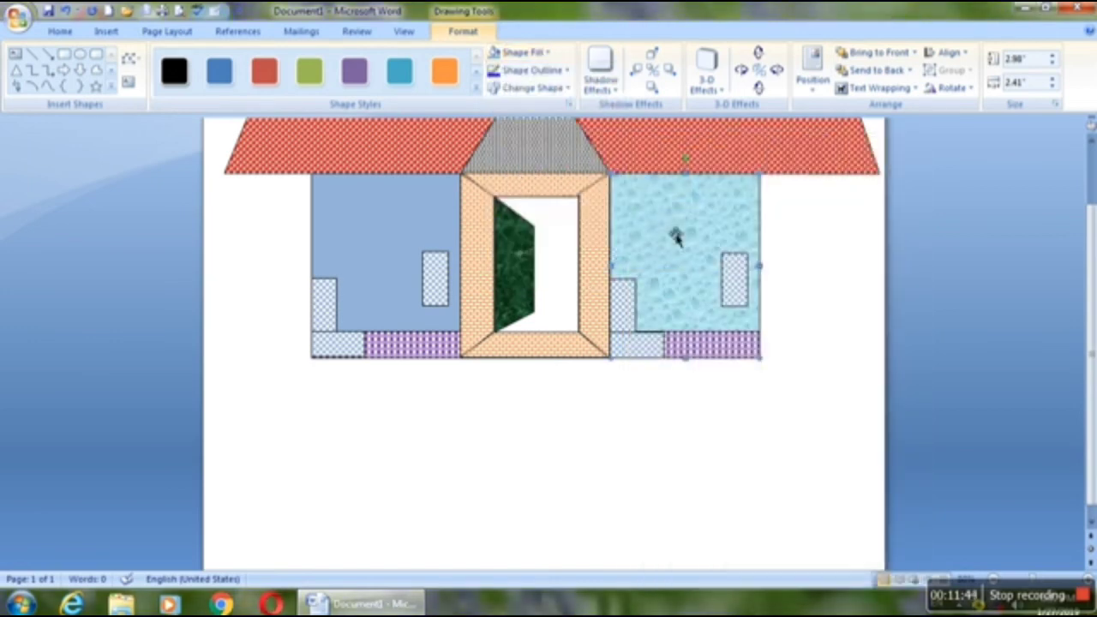
{"action": "key", "text": "ctrl+z"}
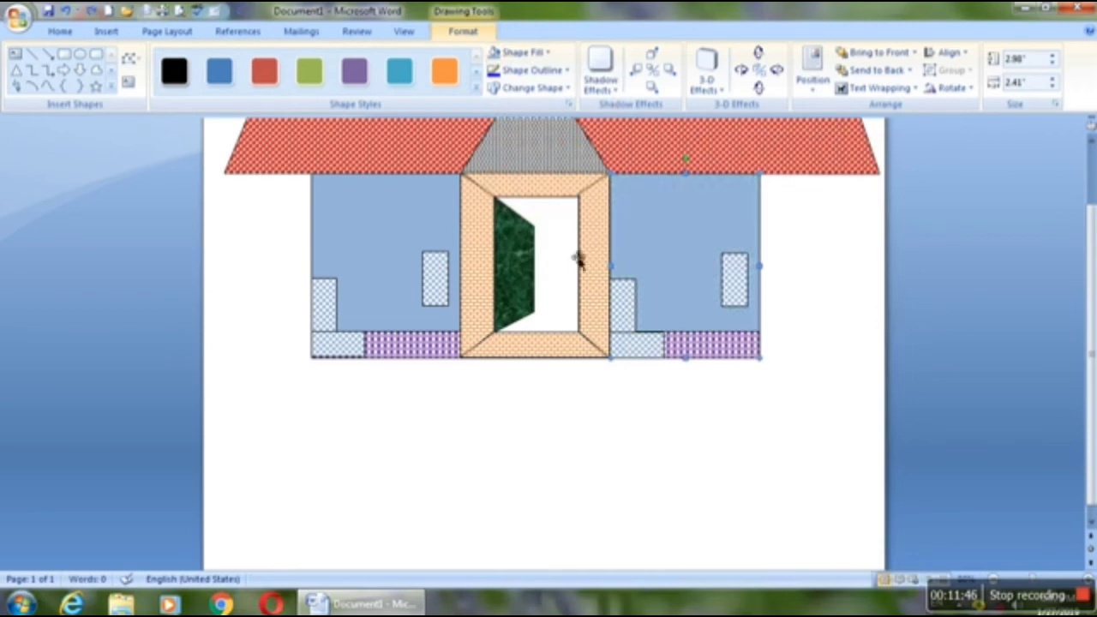
Step: Fill the freeform door leaf with the Water droplets texture and deselect it
{"action": "left_click", "coordinate": [516, 272]}
{"action": "left_click", "coordinate": [510, 53]}
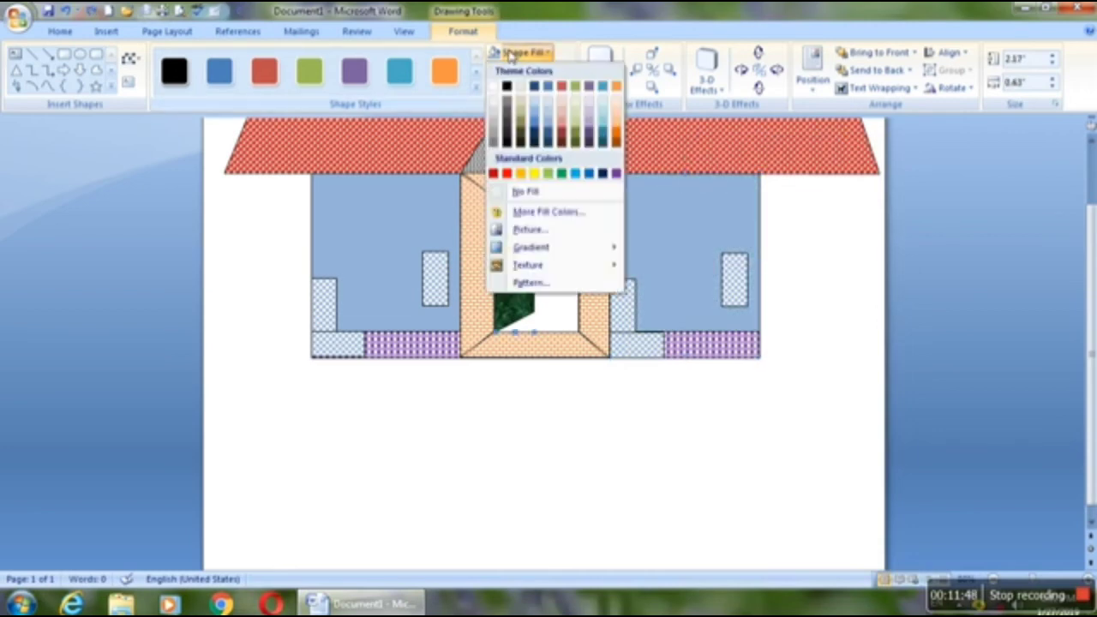
{"action": "mouse_move", "coordinate": [590, 273]}
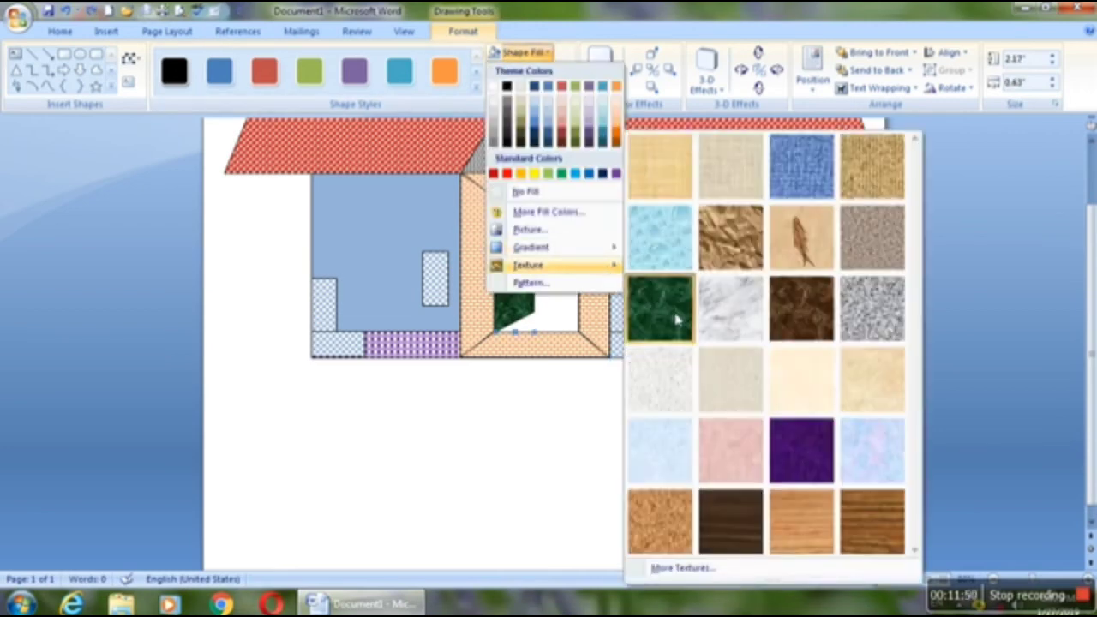
{"action": "left_click", "coordinate": [668, 259]}
{"action": "left_click", "coordinate": [567, 401]}
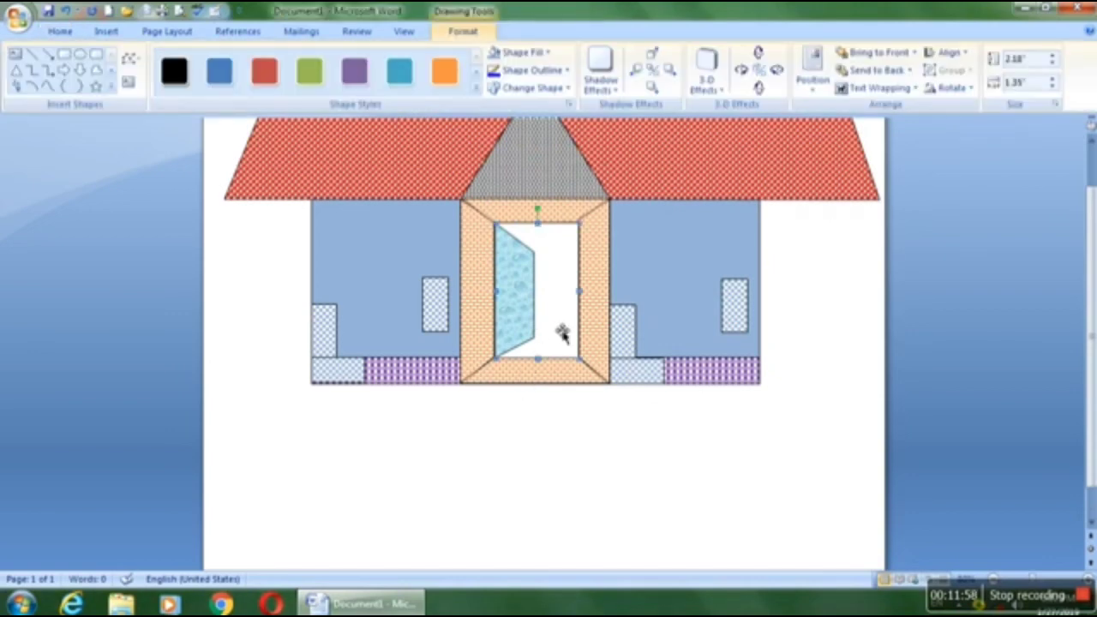
{"action": "left_click", "coordinate": [427, 505]}
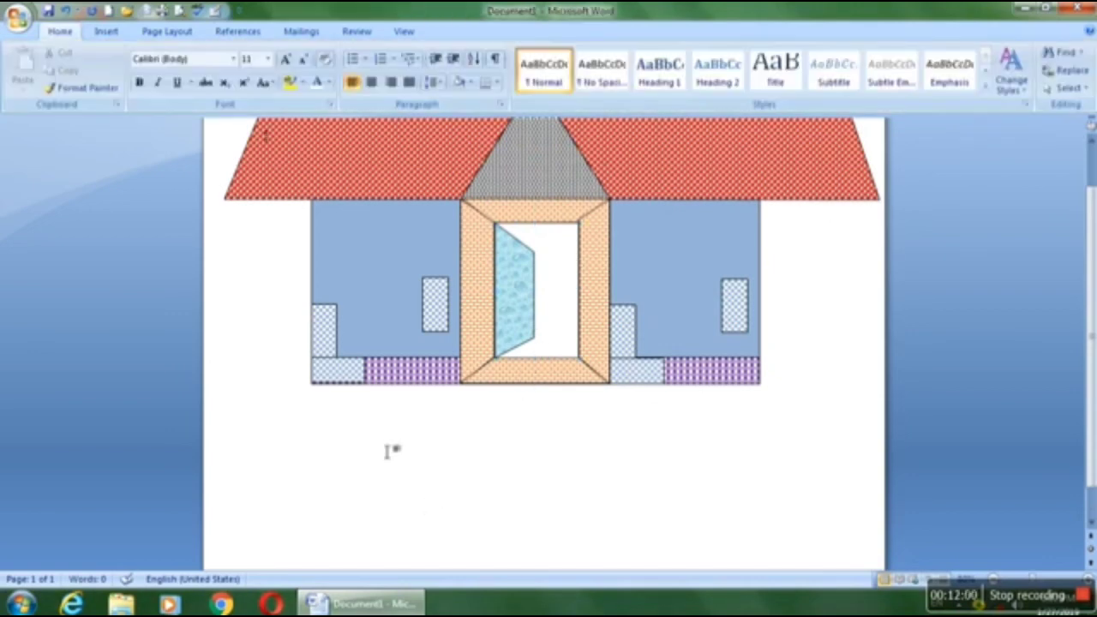
Step: Draw a rectangular strip about 0.23" high and 7.24" wide beneath the house walls and place a copy directly below it
{"action": "left_click", "coordinate": [109, 34]}
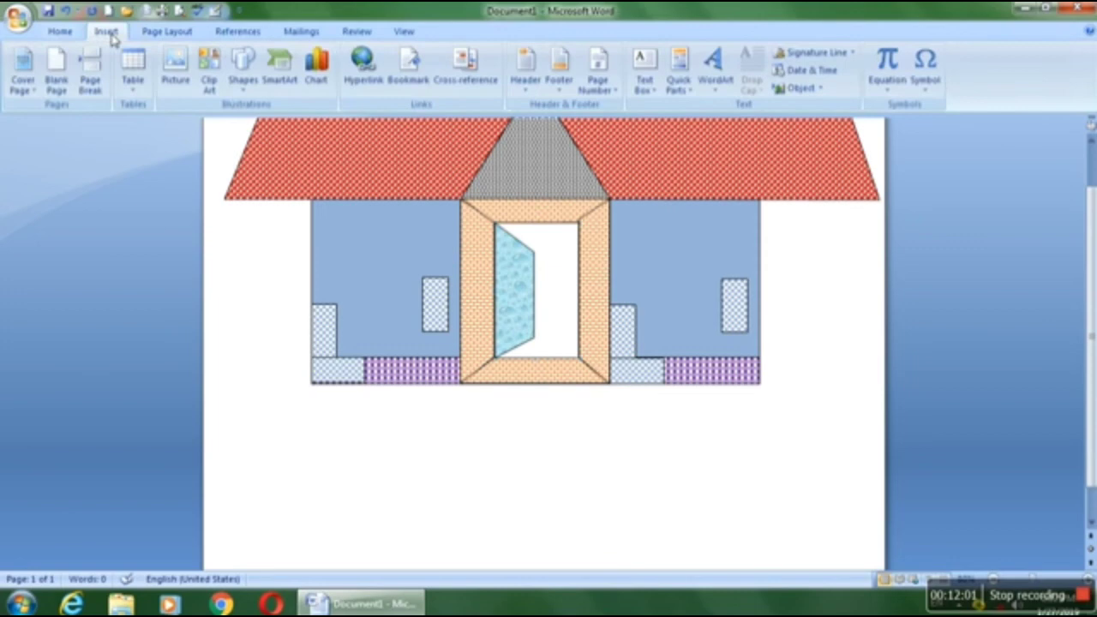
{"action": "left_click", "coordinate": [244, 77]}
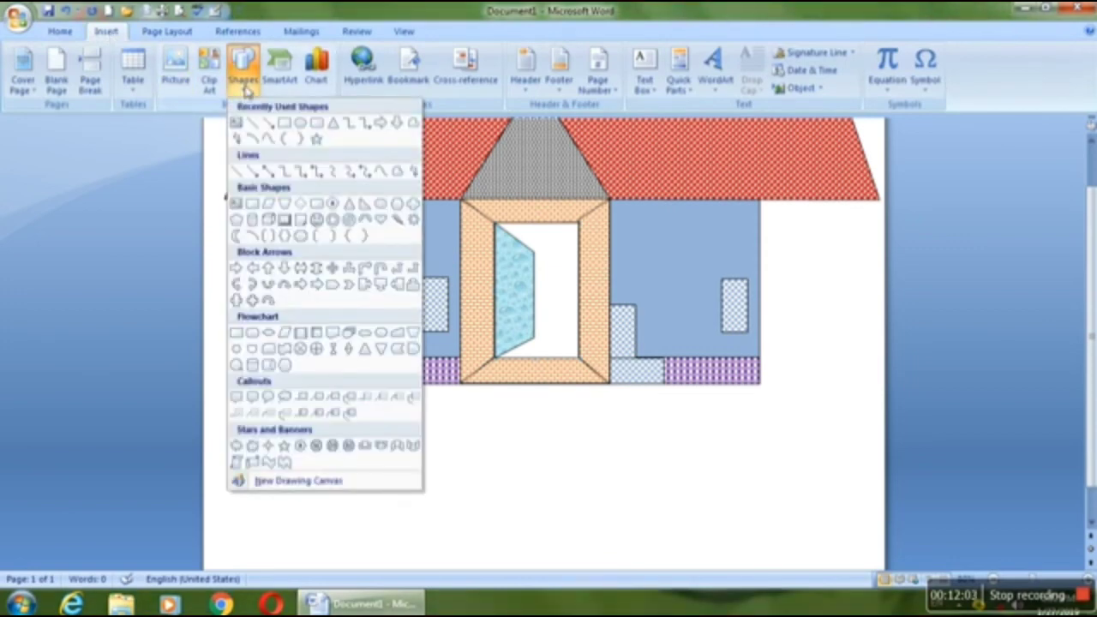
{"action": "left_click", "coordinate": [285, 124]}
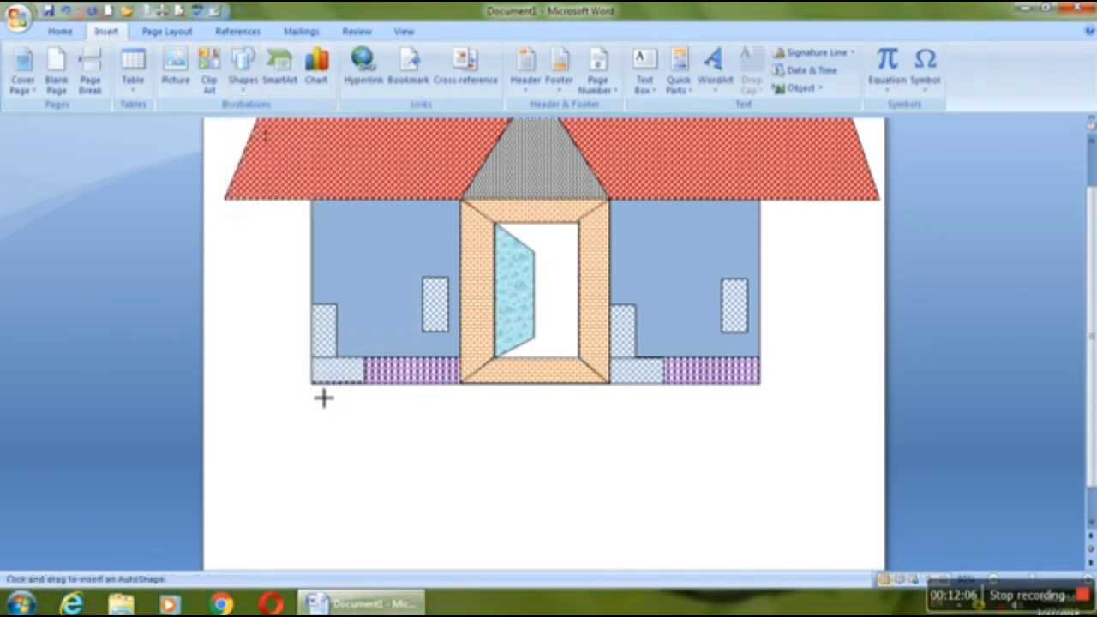
{"action": "mouse_move", "coordinate": [321, 395]}
{"action": "left_mouse_down"}
{"action": "mouse_move", "coordinate": [460, 440]}
{"action": "mouse_move", "coordinate": [784, 443]}
{"action": "mouse_move", "coordinate": [775, 410]}
{"action": "mouse_move", "coordinate": [745, 409]}
{"action": "left_mouse_up"}
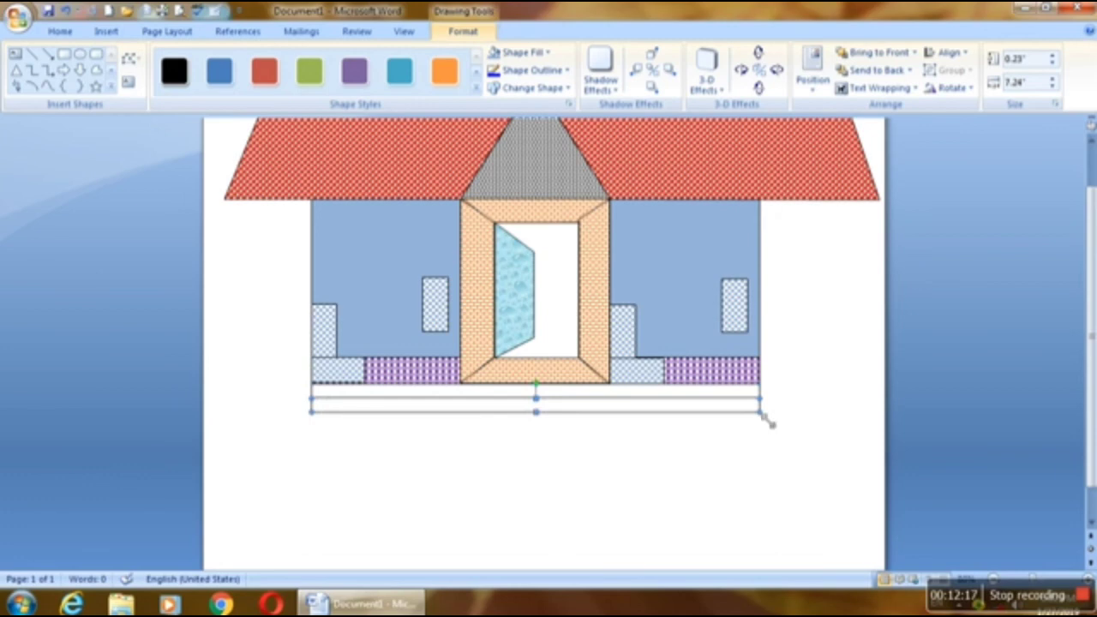
Step: Enlarge the second strip to about 0.25" high and 7.88" wide and nudge it left to centre it under the first
{"action": "left_click_drag", "start_coordinate": [764, 416], "coordinate": [775, 426]}
{"action": "key", "text": "Left"}
{"action": "key", "text": "Left"}
{"action": "key", "text": "Left"}
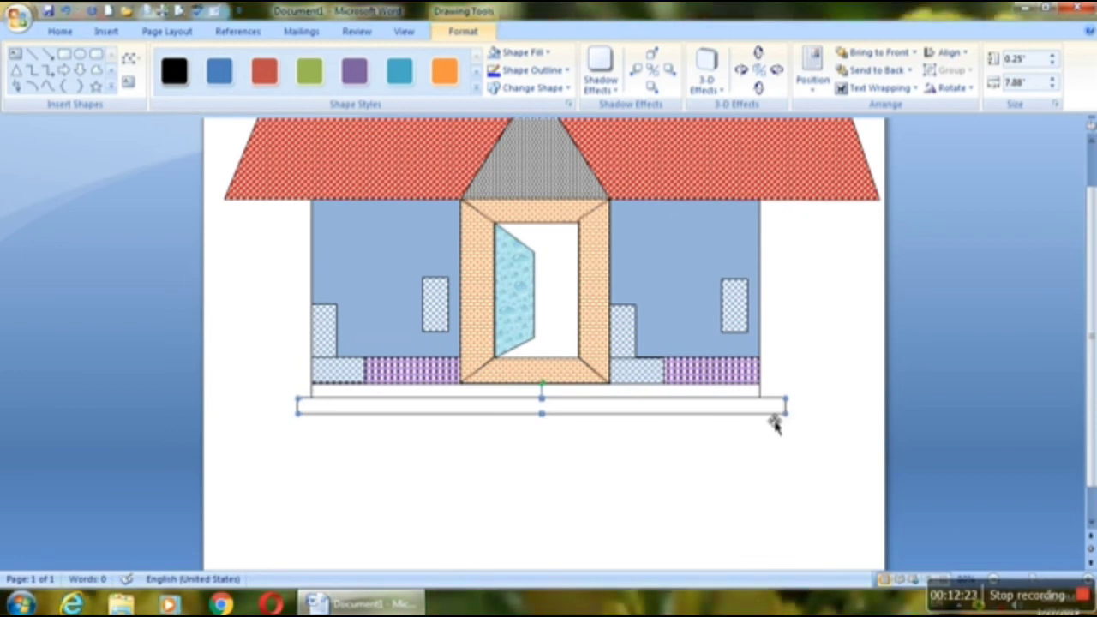
{"action": "key", "text": "Left"}
{"action": "key", "text": "Left"}
Step: Add two more 0.25" high copies as lower steps, widening the third strip to about 8.26" and the fourth to about 8.60"
{"action": "left_click_drag", "start_coordinate": [767, 412], "coordinate": [802, 439]}
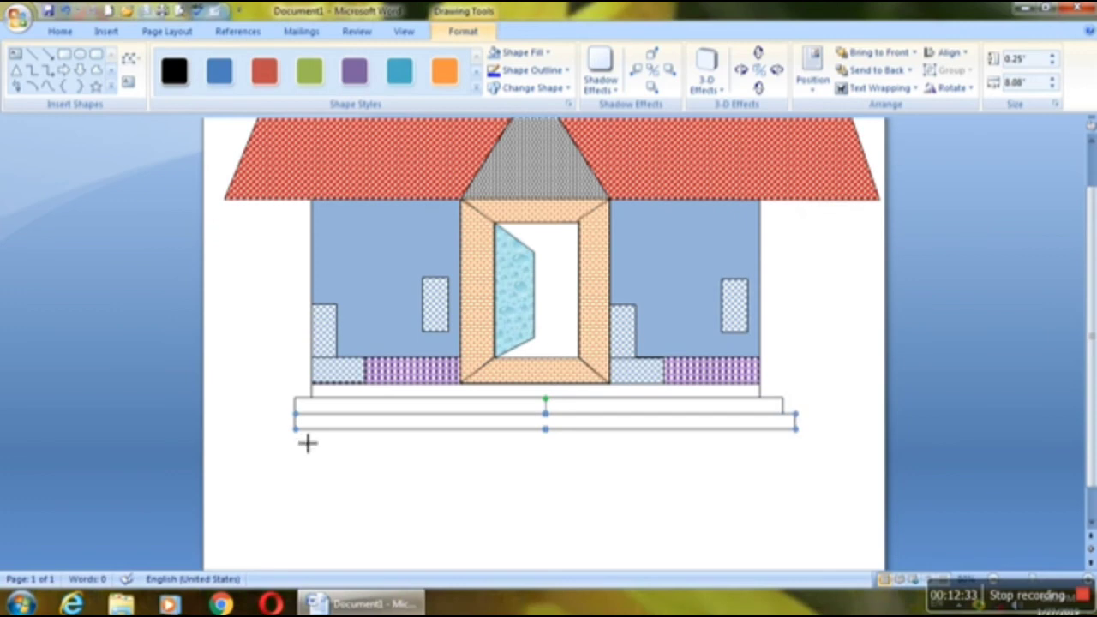
{"action": "left_click_drag", "start_coordinate": [307, 442], "coordinate": [295, 442]}
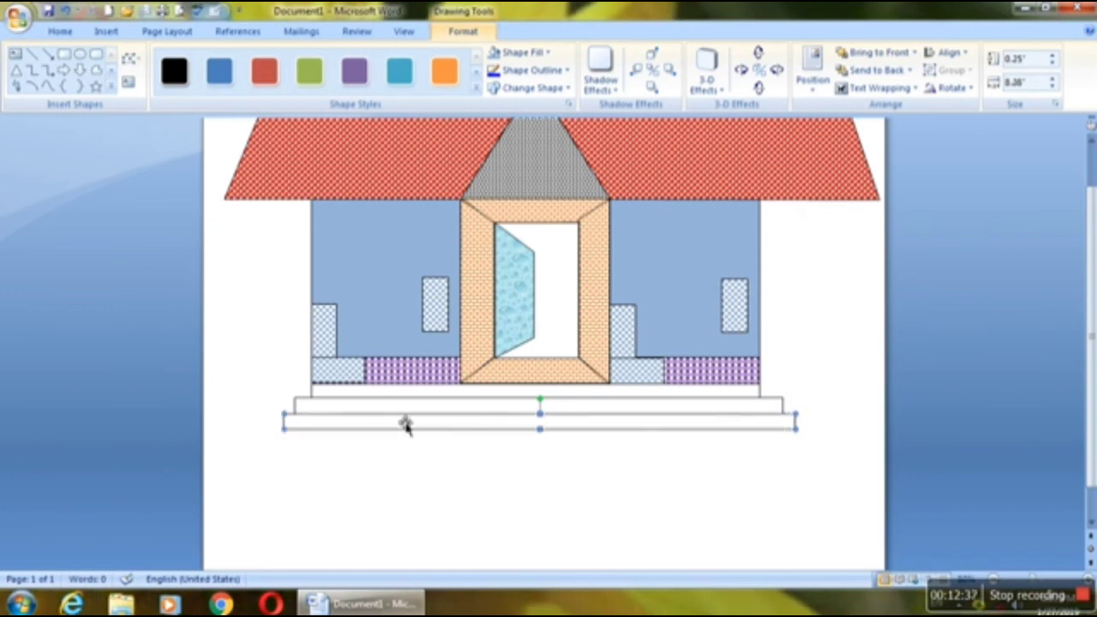
{"action": "left_click_drag", "start_coordinate": [415, 429], "coordinate": [420, 444]}
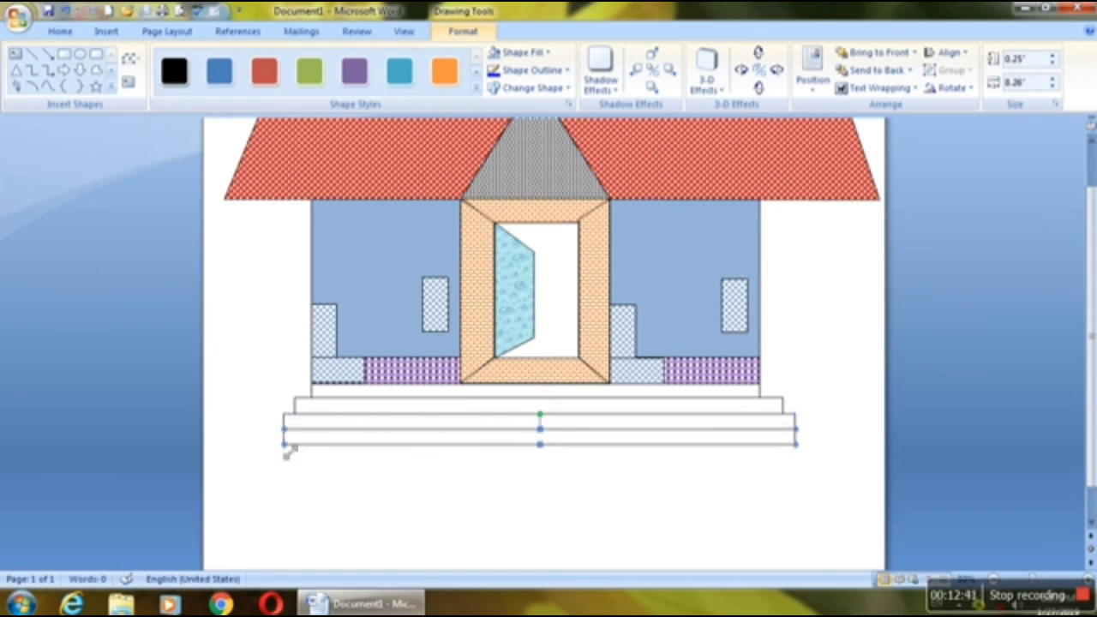
{"action": "left_click_drag", "start_coordinate": [284, 444], "coordinate": [271, 444]}
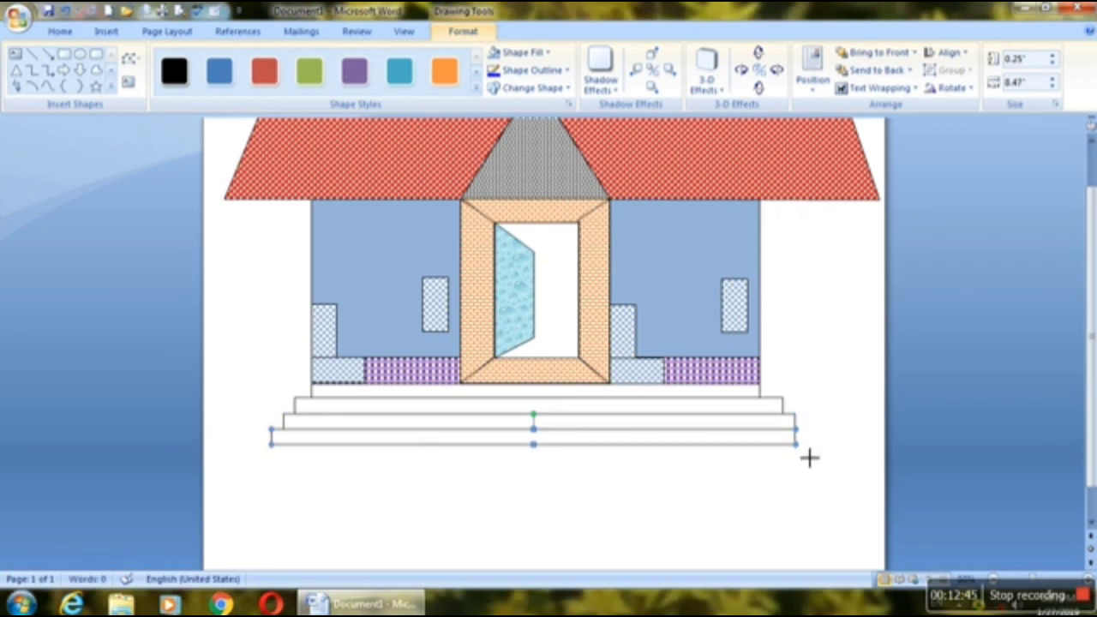
{"action": "mouse_move", "coordinate": [809, 458]}
{"action": "left_mouse_down"}
{"action": "mouse_move", "coordinate": [820, 455]}
{"action": "mouse_move", "coordinate": [811, 454]}
{"action": "left_mouse_up"}
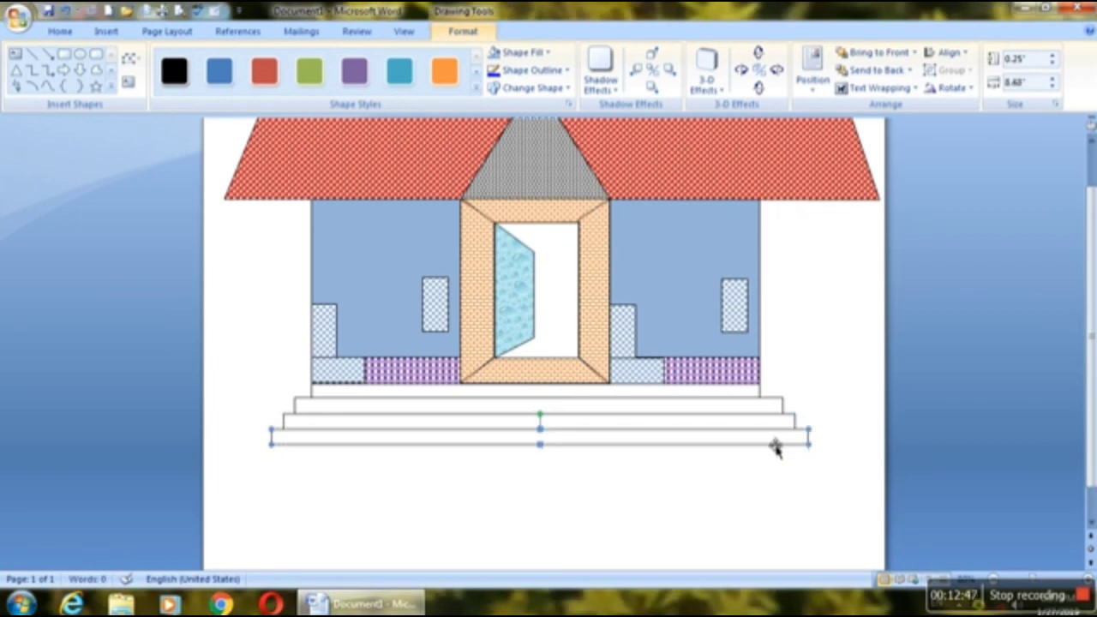
Step: Select all four step strips, fill them with the Large confetti pattern and deselect them
{"action": "left_click", "coordinate": [767, 424], "text": "shift"}
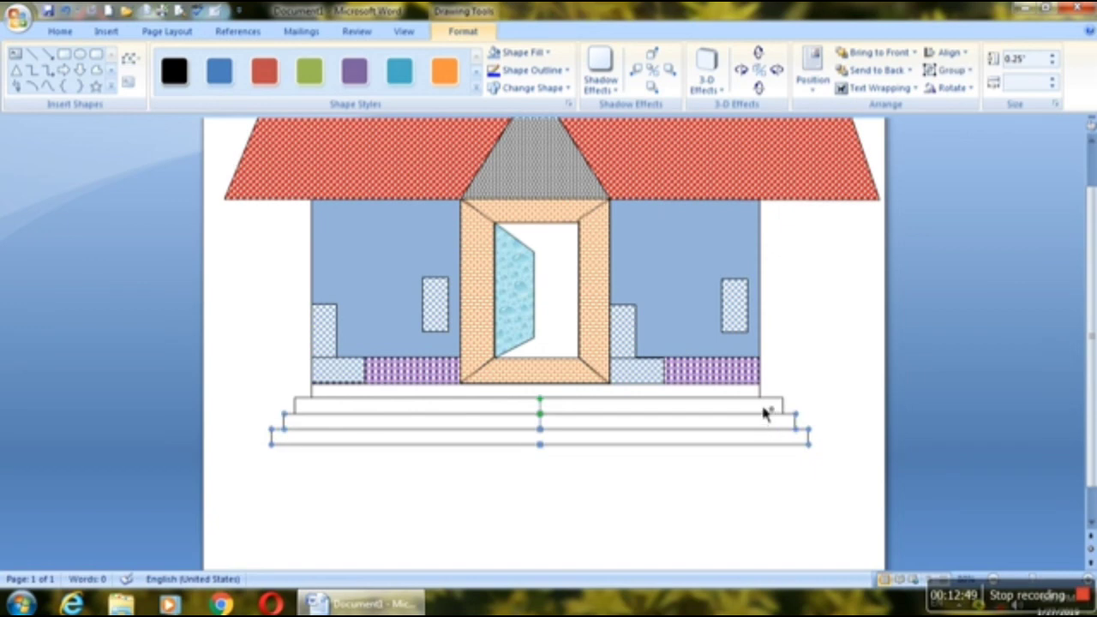
{"action": "left_click", "coordinate": [755, 401], "text": "shift"}
{"action": "left_click", "coordinate": [748, 392], "text": "shift"}
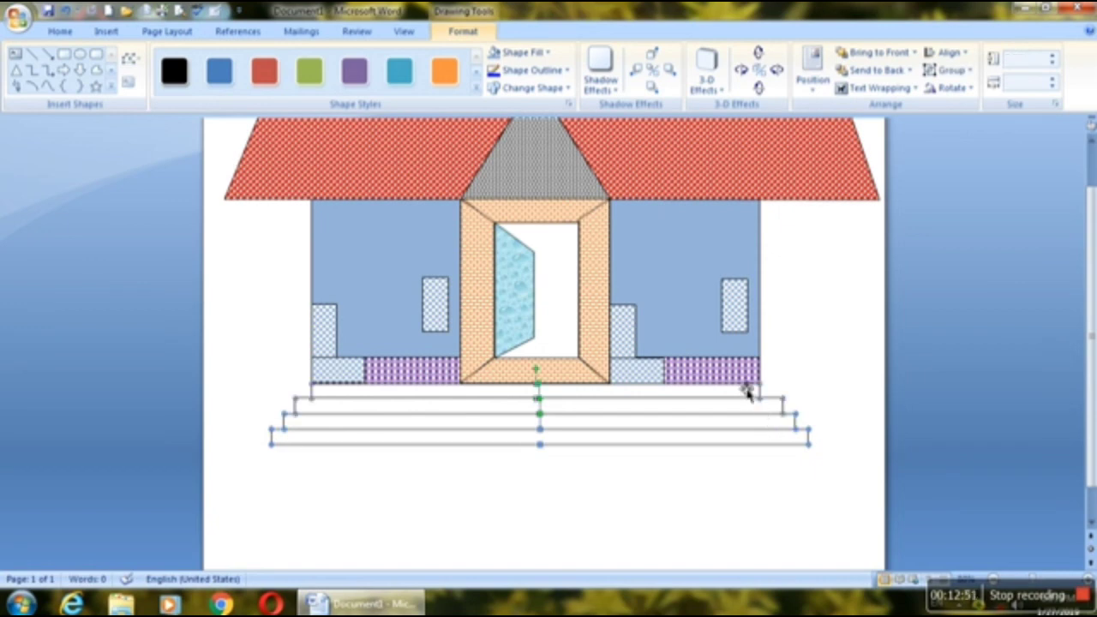
{"action": "left_click", "coordinate": [550, 53]}
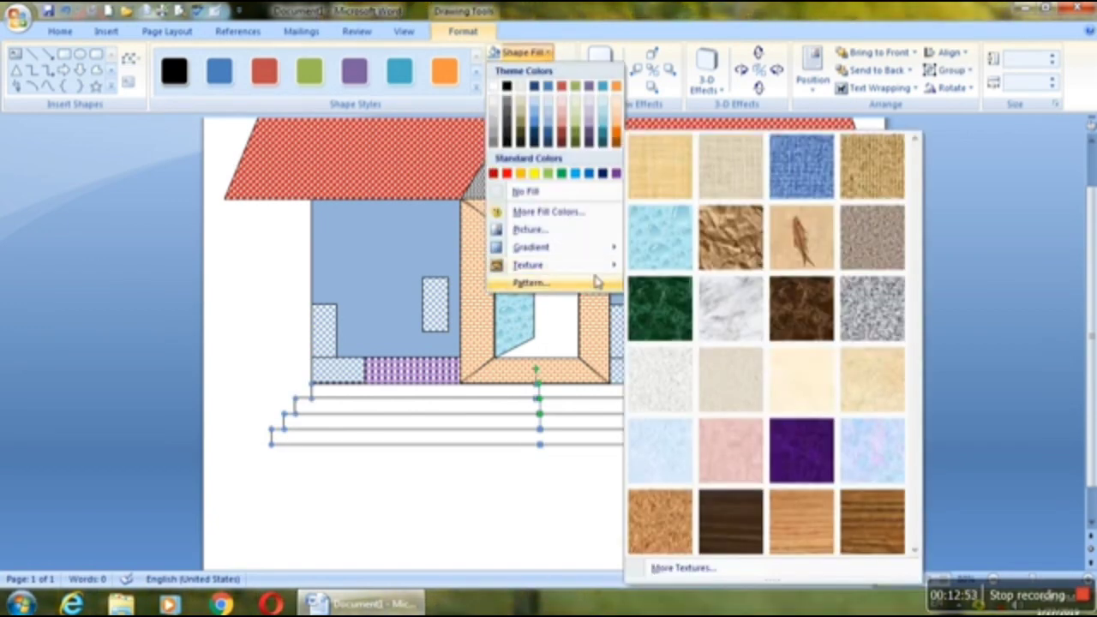
{"action": "left_click", "coordinate": [596, 282]}
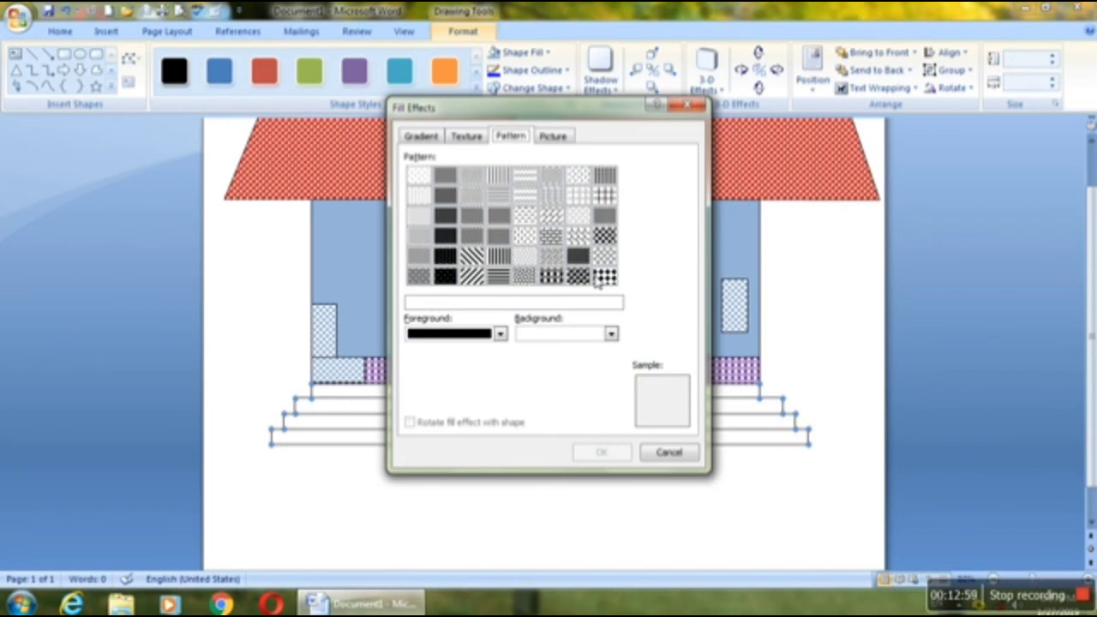
{"action": "left_click", "coordinate": [525, 276]}
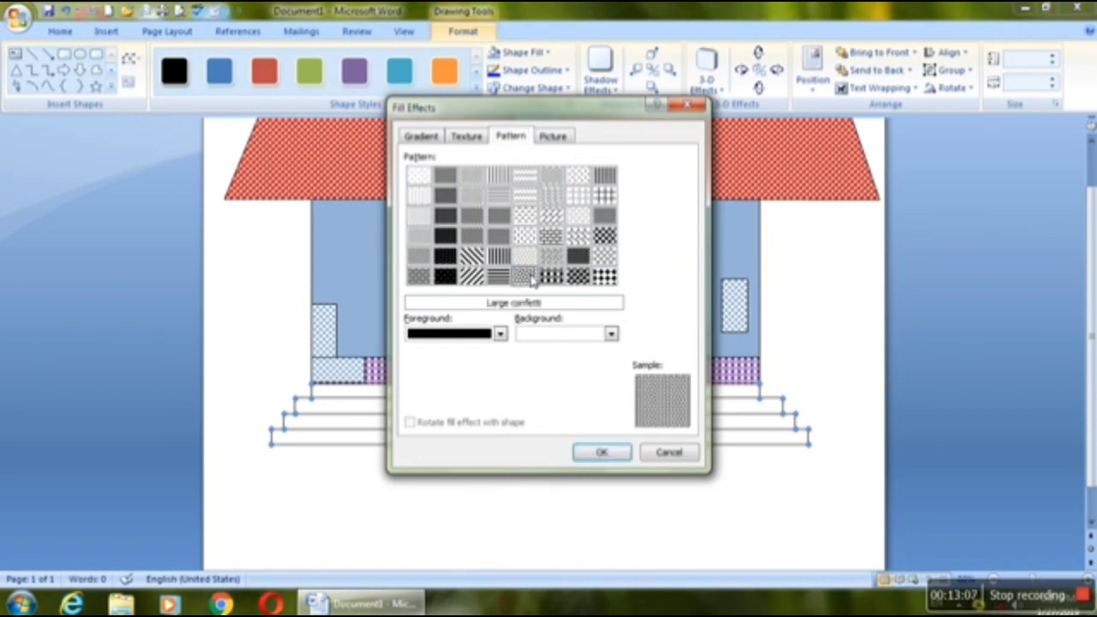
{"action": "left_click", "coordinate": [621, 452]}
{"action": "left_click", "coordinate": [835, 318]}
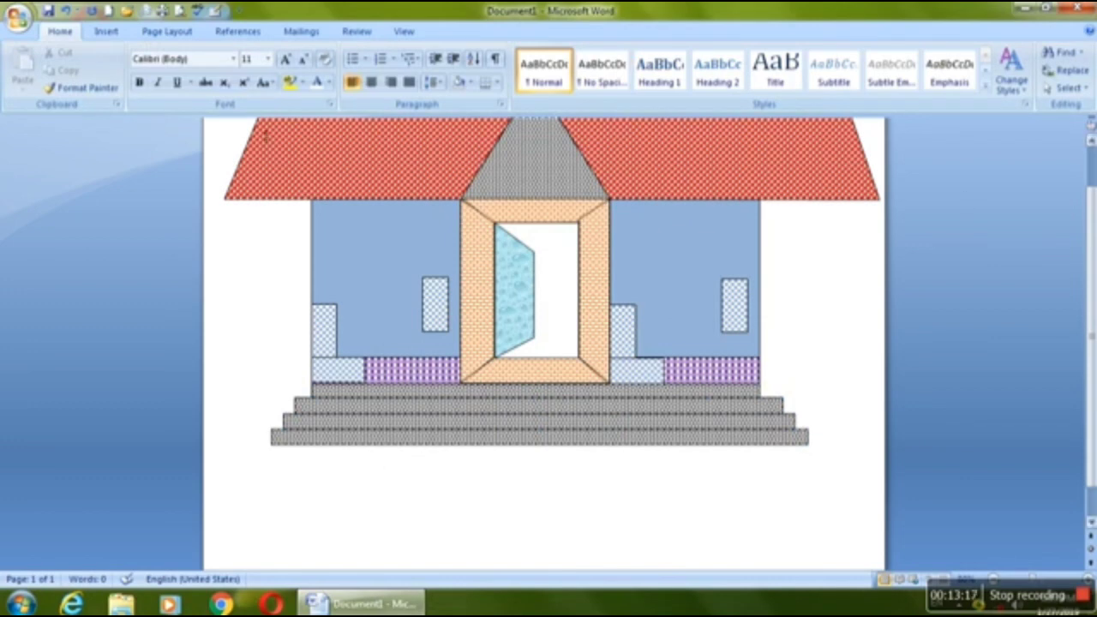
Step: Fill the white door opening's rectangle in the middle wall with the 70% pattern
{"action": "left_click_drag", "start_coordinate": [1093, 278], "coordinate": [1093, 242]}
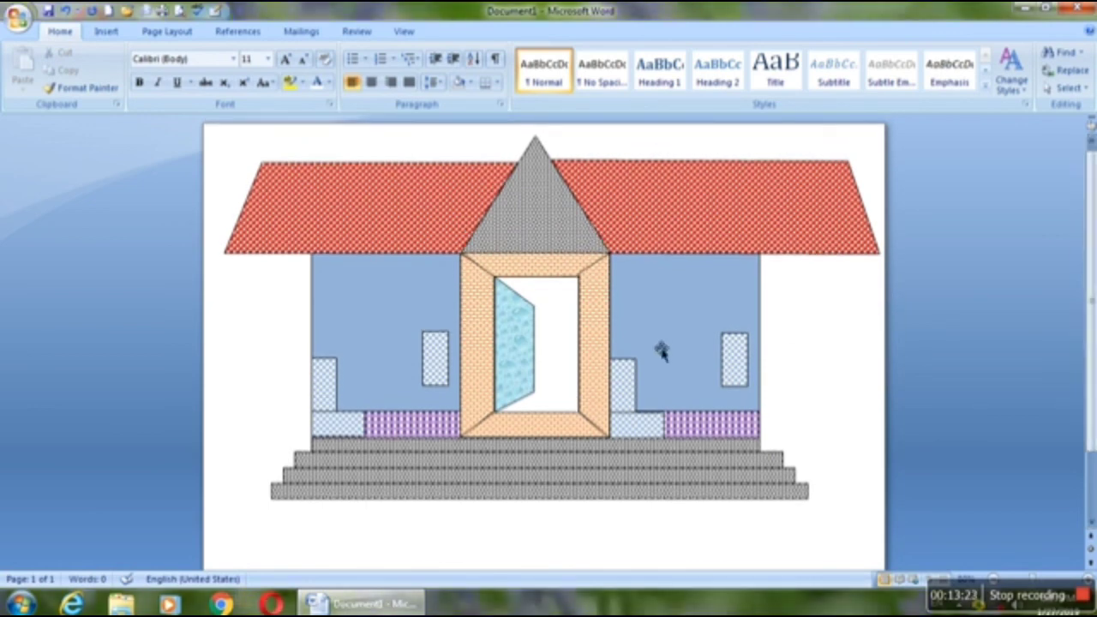
{"action": "left_click", "coordinate": [559, 334]}
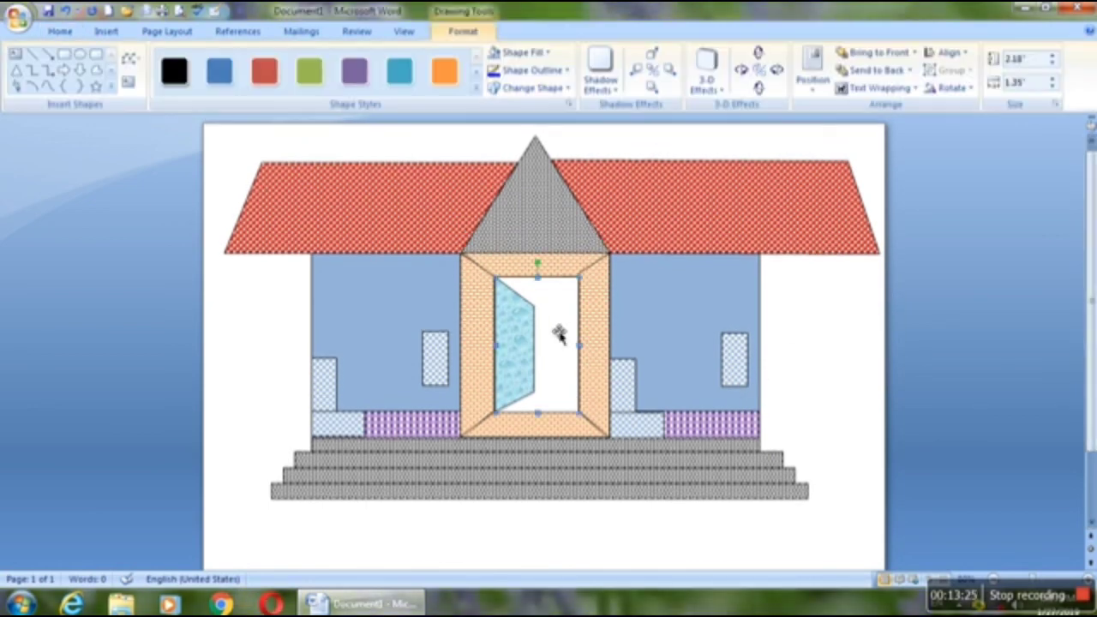
{"action": "left_click", "coordinate": [525, 52]}
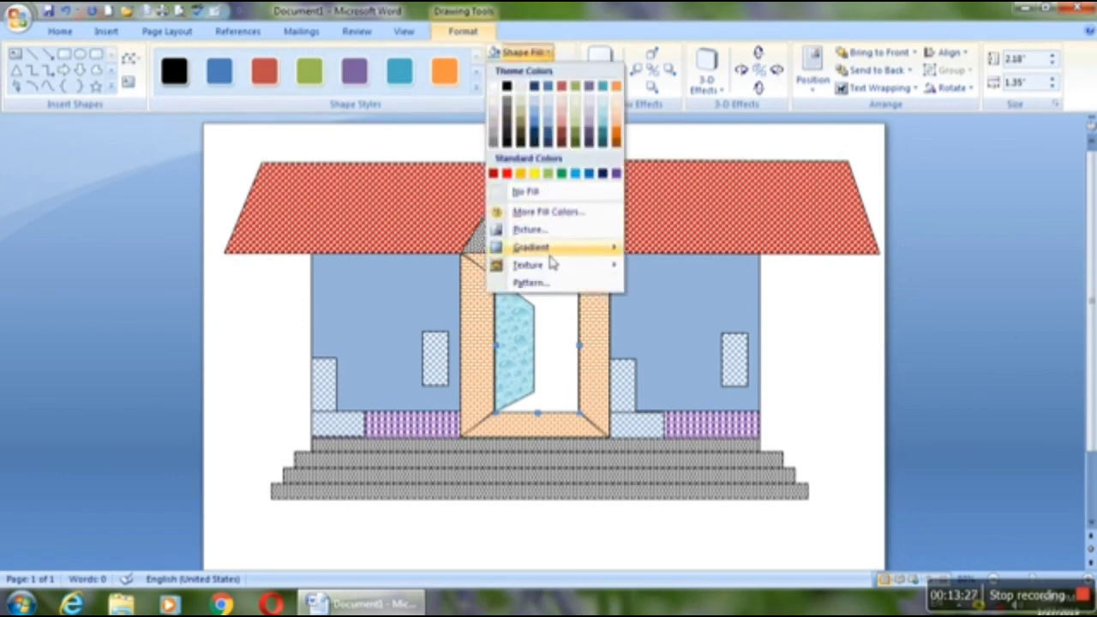
{"action": "left_click", "coordinate": [560, 283]}
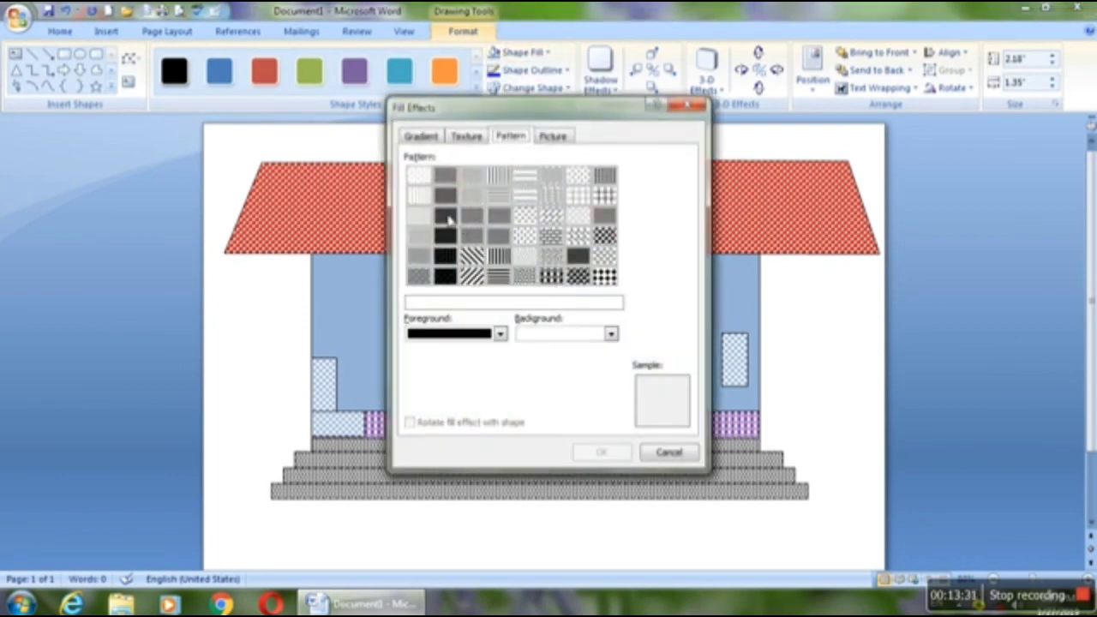
{"action": "left_click", "coordinate": [447, 217]}
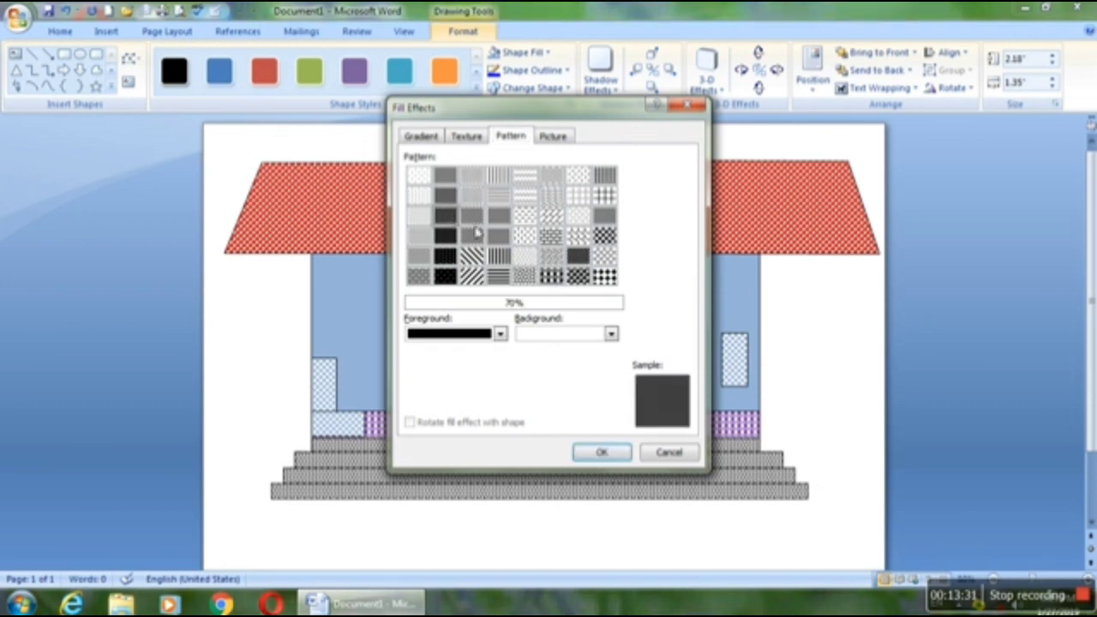
{"action": "left_click", "coordinate": [625, 455]}
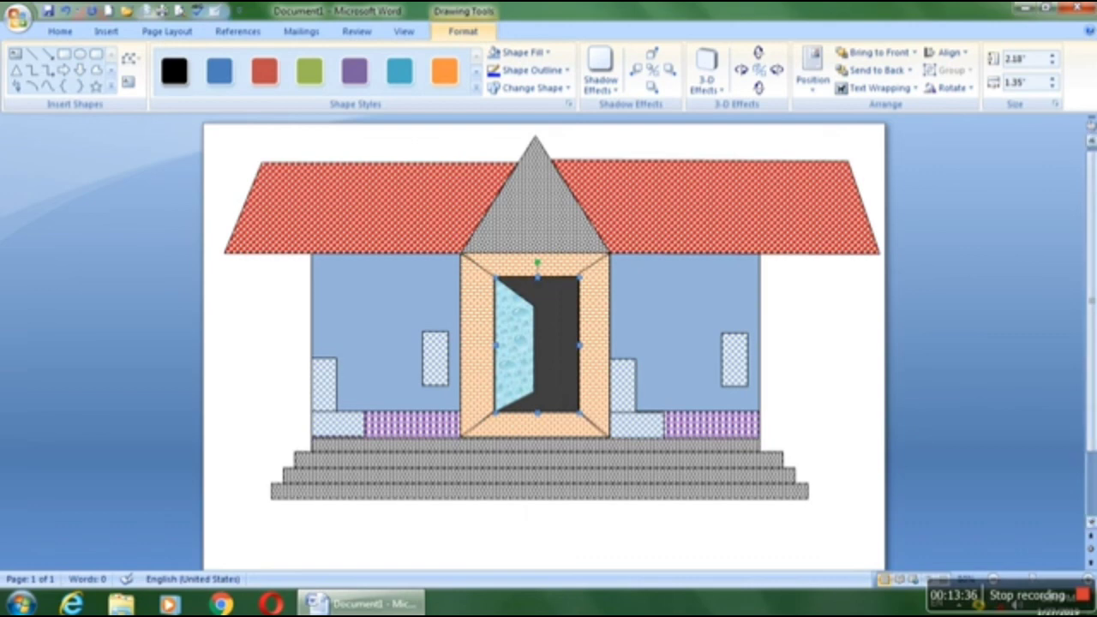
Step: Draw a triangle about 1.04" high and 0.92" wide on the left wall and position a copy level with it on the right wall
{"action": "scroll", "coordinate": [1091, 343], "scroll_direction": "down", "scroll_amount": 1}
{"action": "mouse_move", "coordinate": [1093, 321]}
{"action": "left_mouse_down"}
{"action": "mouse_move", "coordinate": [1093, 332]}
{"action": "mouse_move", "coordinate": [1093, 285]}
{"action": "left_mouse_up"}
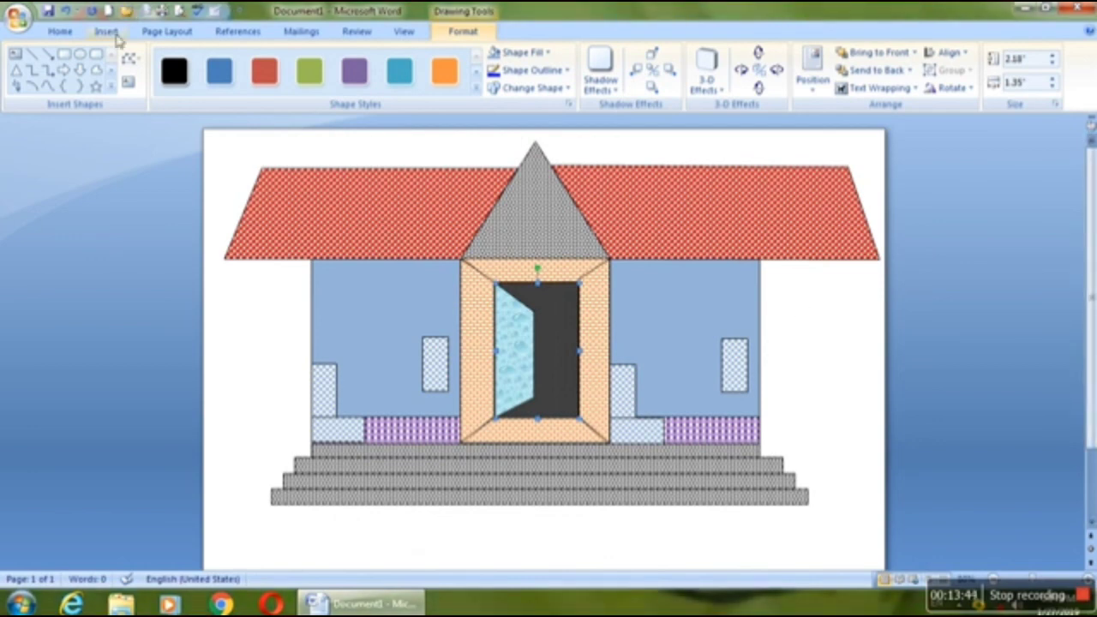
{"action": "left_click", "coordinate": [19, 71]}
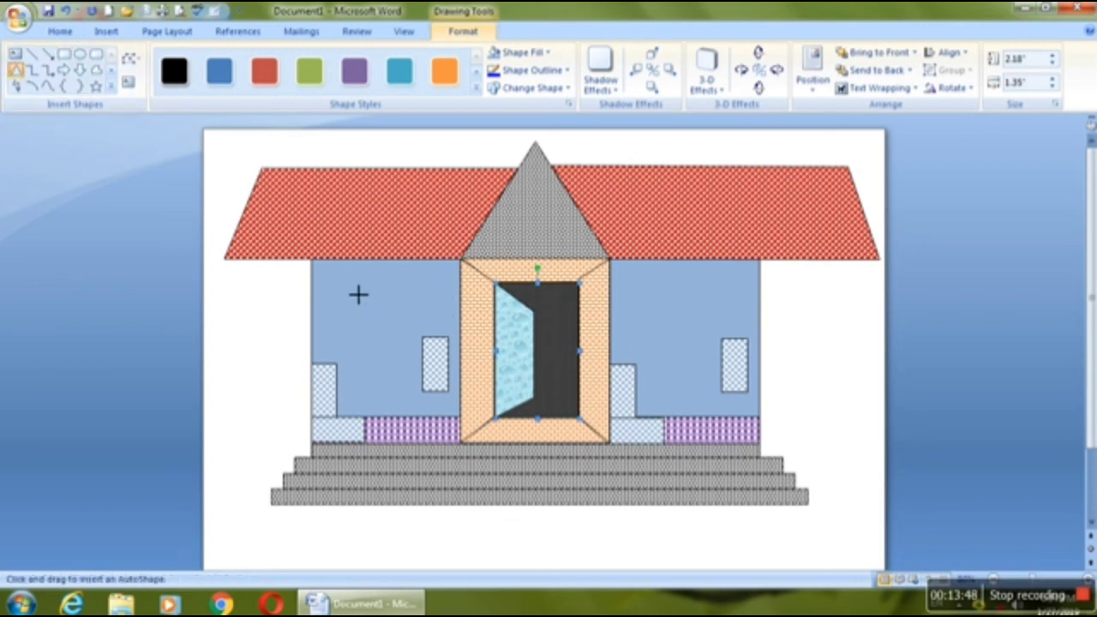
{"action": "left_click_drag", "start_coordinate": [354, 276], "coordinate": [703, 329]}
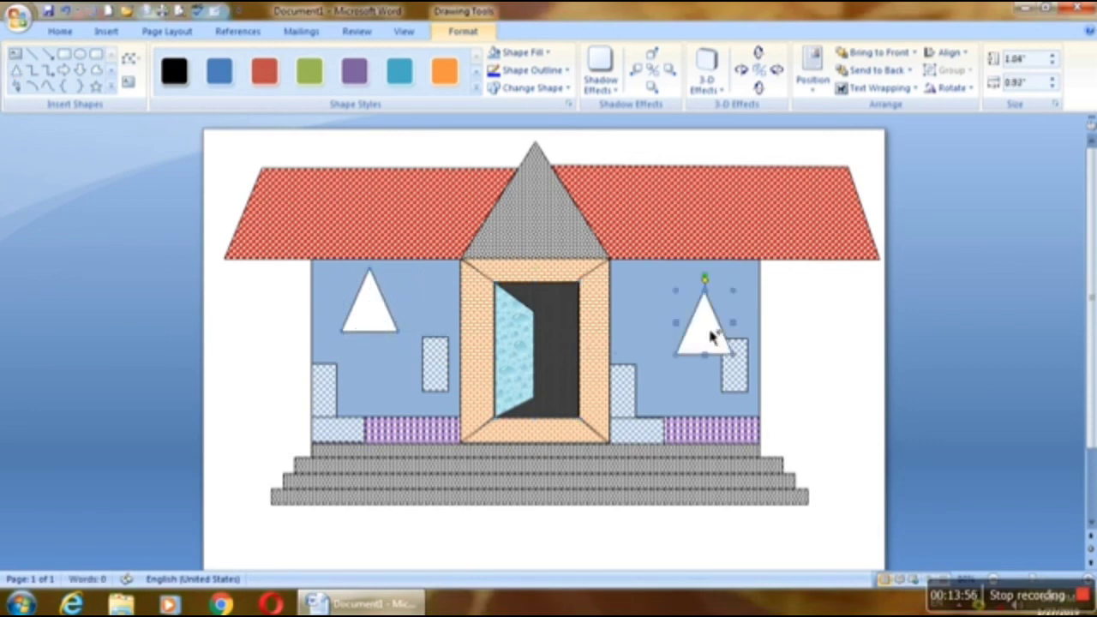
{"action": "key", "text": "Left"}
{"action": "key", "text": "Left"}
{"action": "key", "text": "Left"}
{"action": "key", "text": "Left"}
{"action": "key", "text": "Left"}
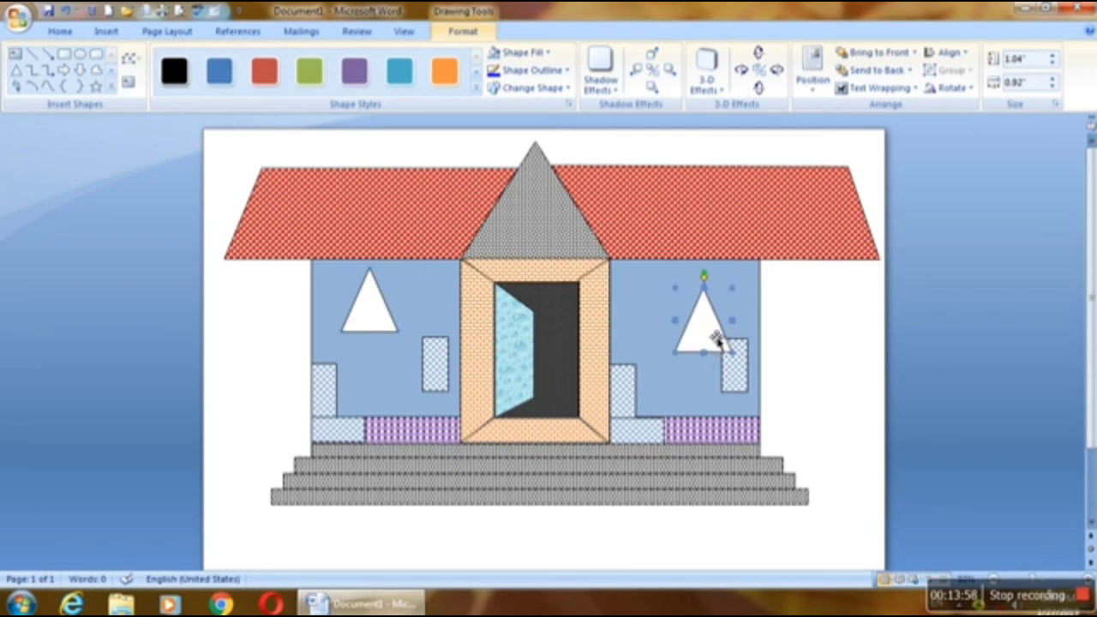
{"action": "left_click_drag", "start_coordinate": [705, 339], "coordinate": [701, 322]}
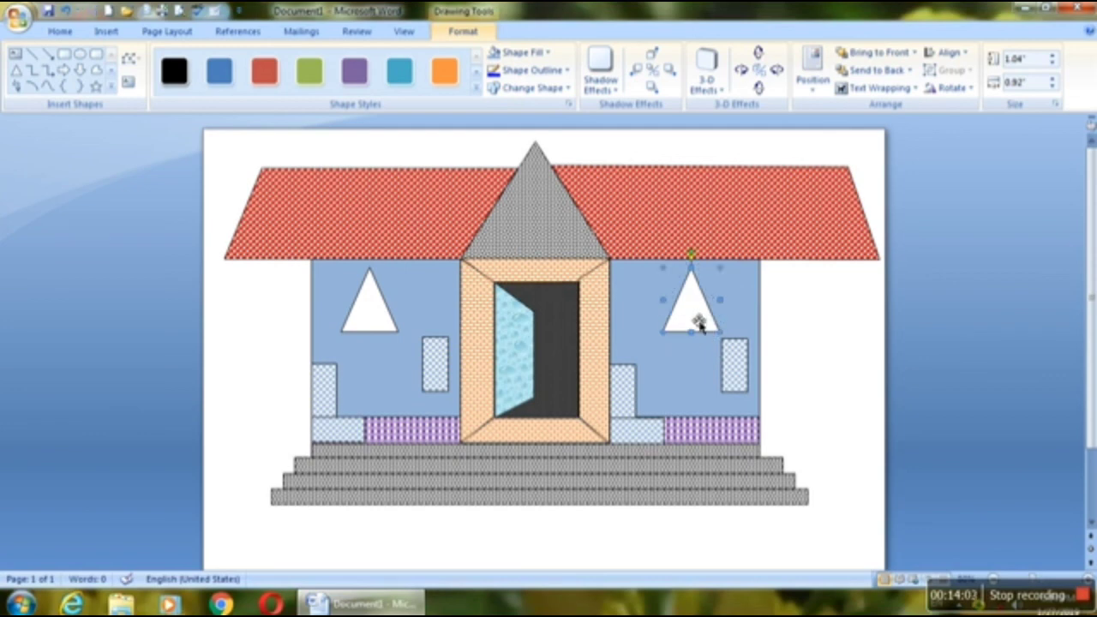
Step: Select both wall triangles, fill them with a medium blue theme colour and deselect them
{"action": "left_click", "coordinate": [368, 309], "text": "shift"}
{"action": "left_click", "coordinate": [547, 52]}
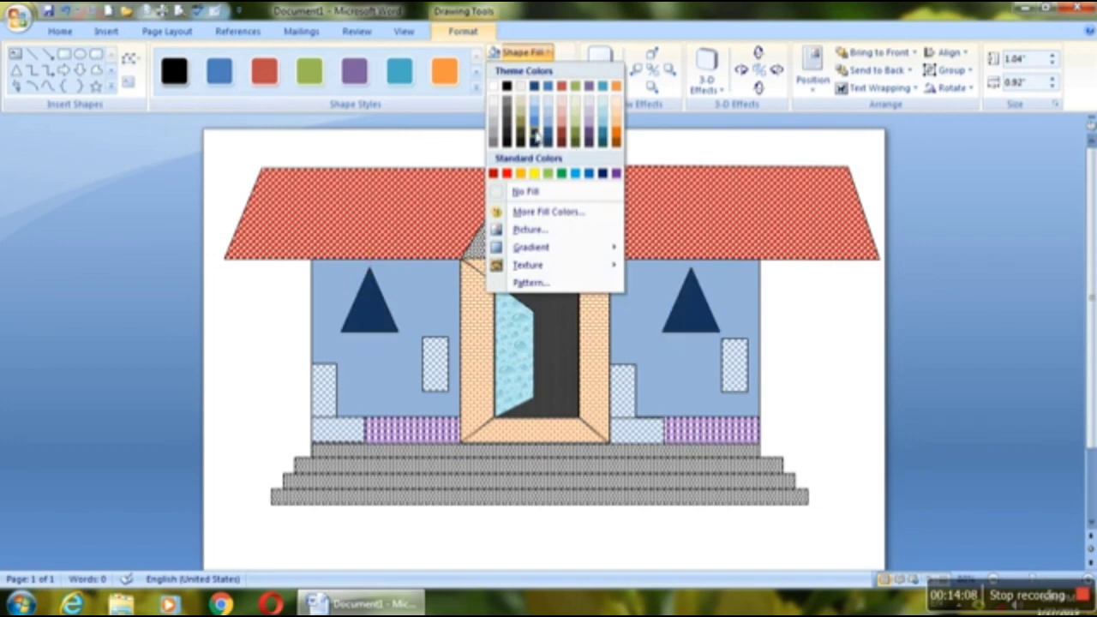
{"action": "left_click", "coordinate": [536, 126]}
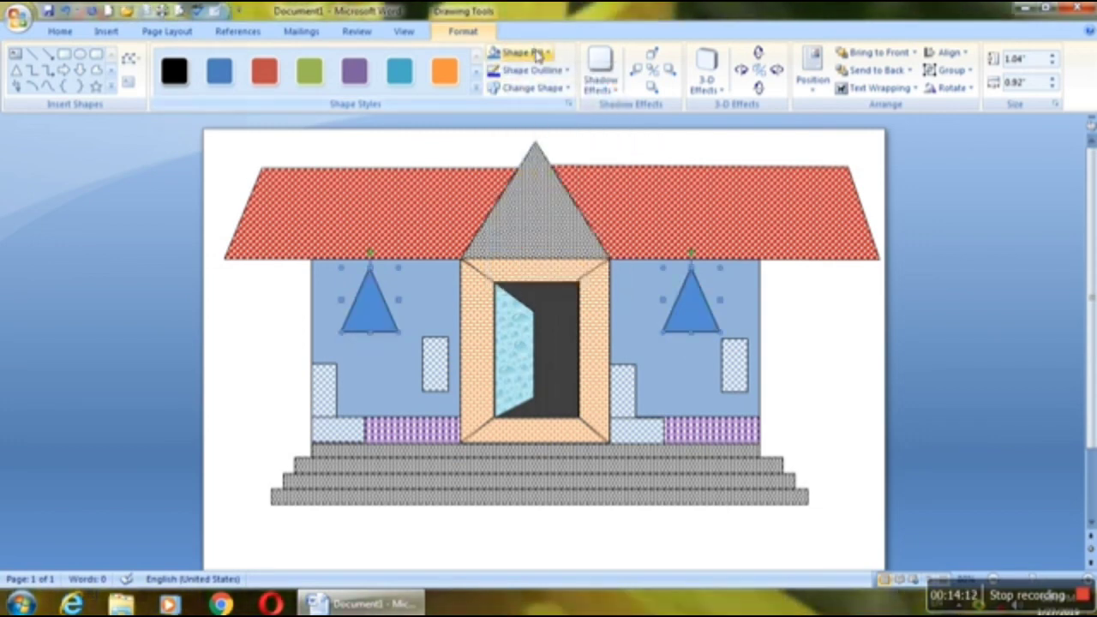
{"action": "left_click", "coordinate": [856, 456]}
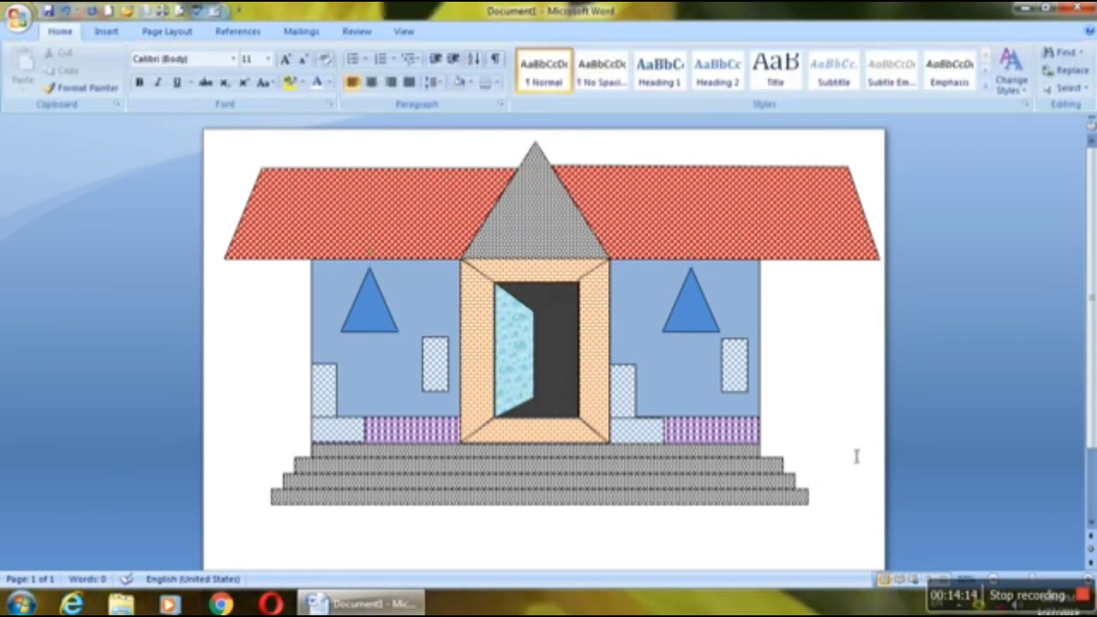